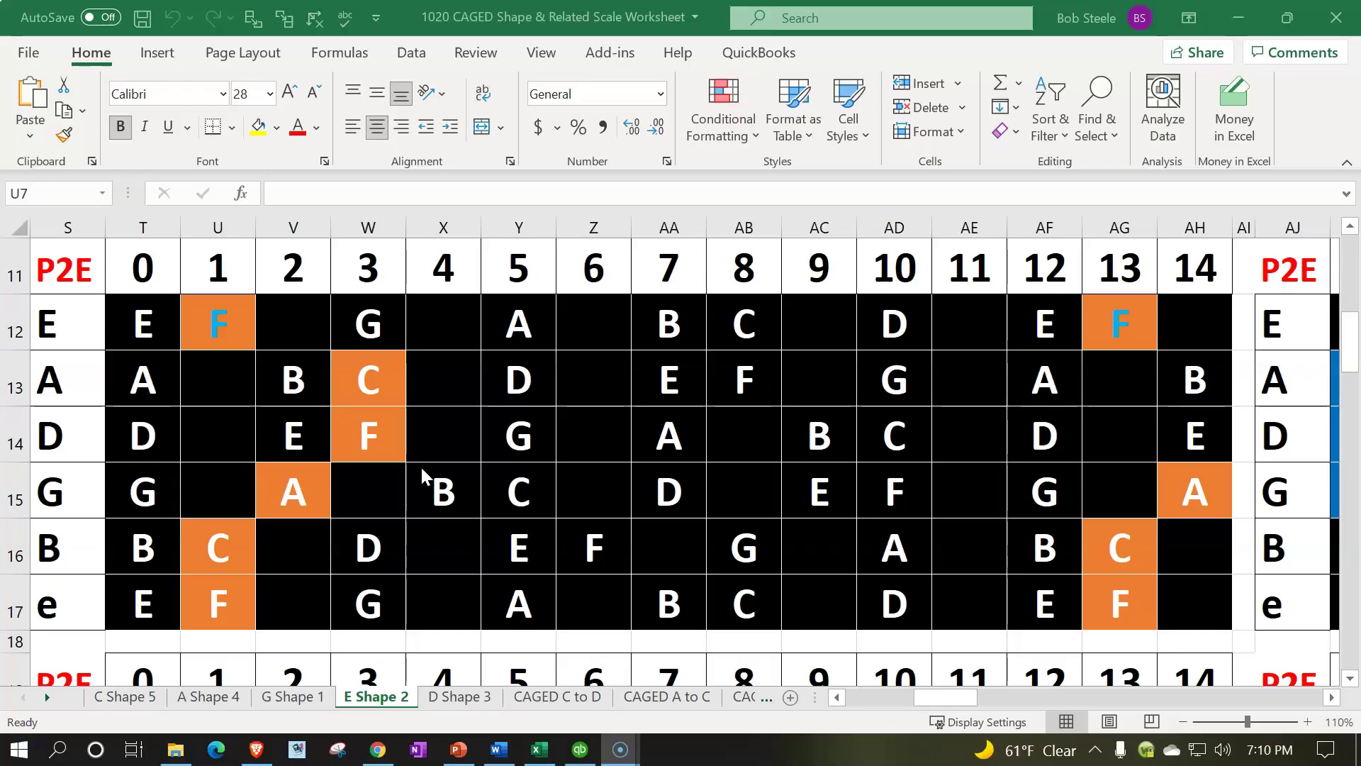
- Point out the string labels in S12 and S17, the fret numbers 0 to 3 in row 11, and the note in W13
{"action": "left_click", "coordinate": [79, 316]}
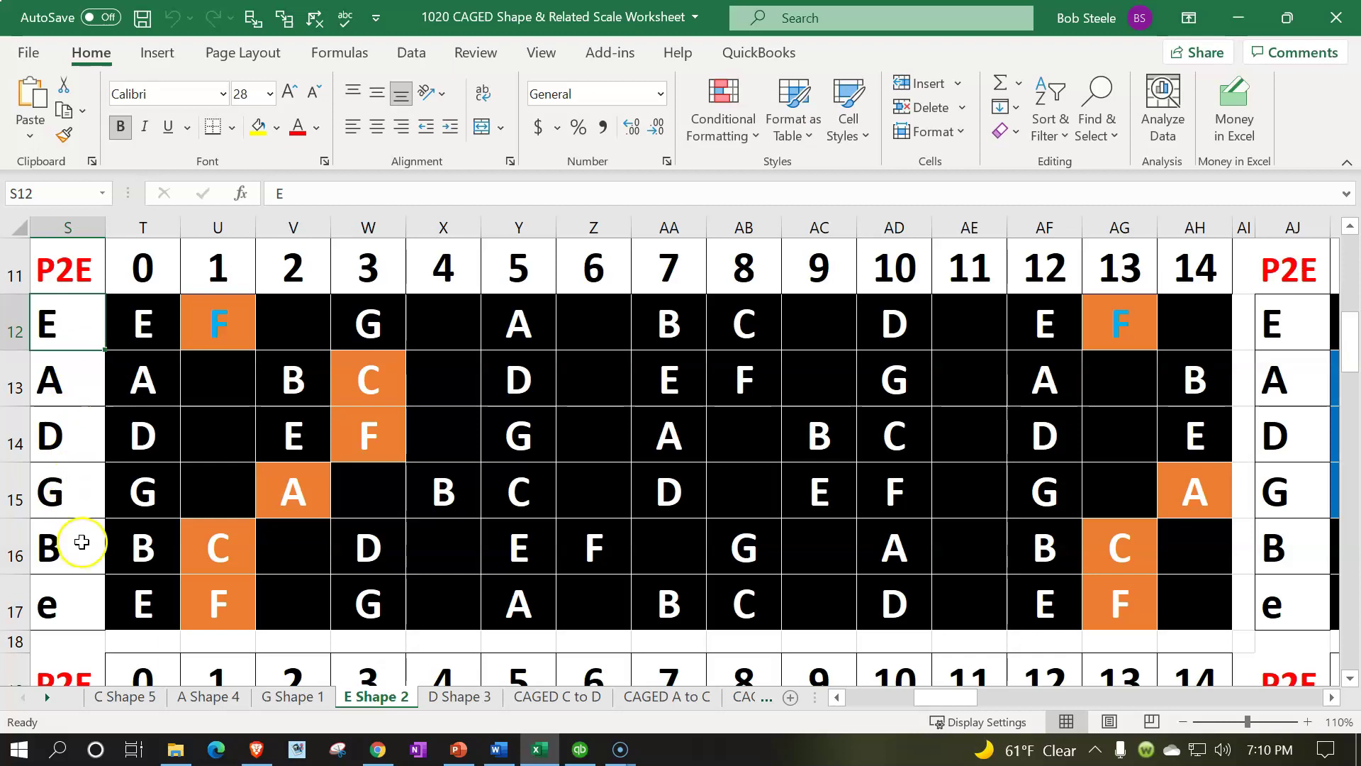
{"action": "left_click", "coordinate": [82, 595]}
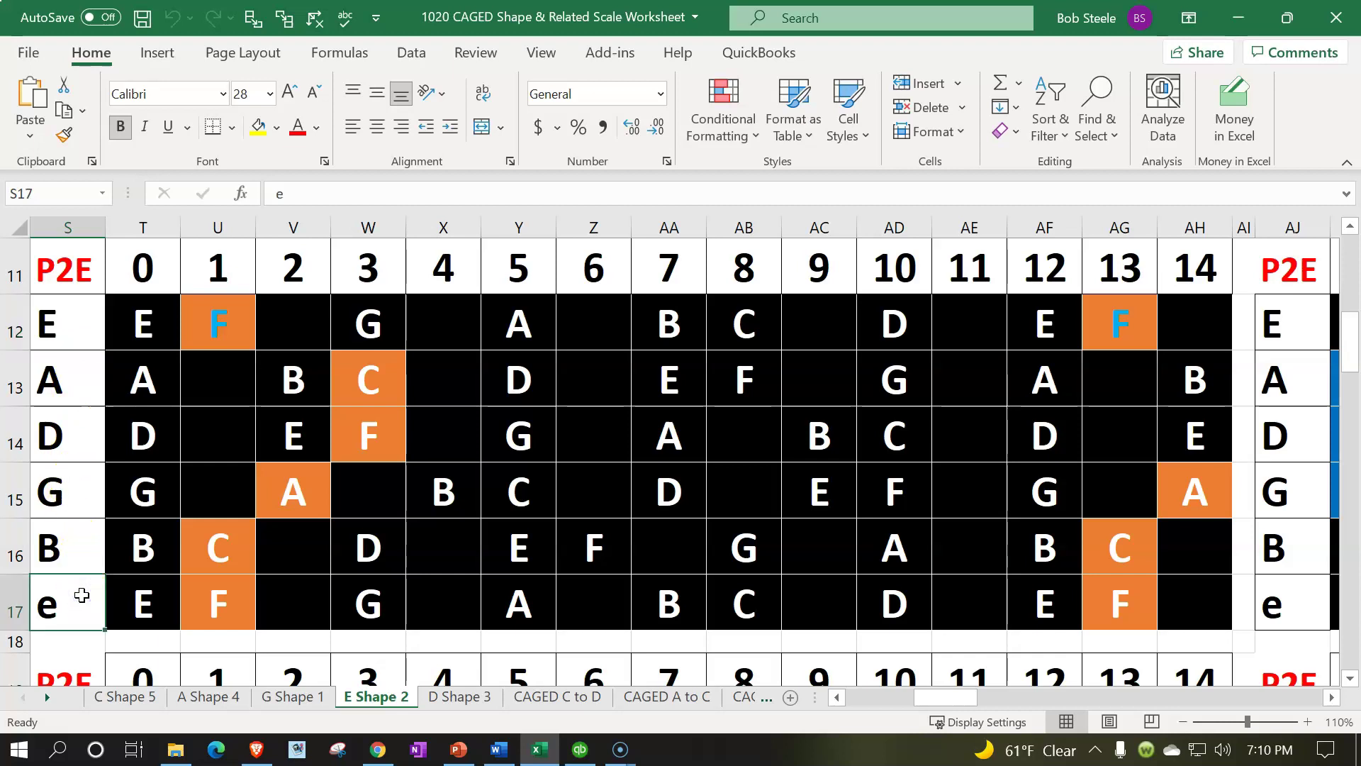
{"action": "left_click", "coordinate": [141, 263]}
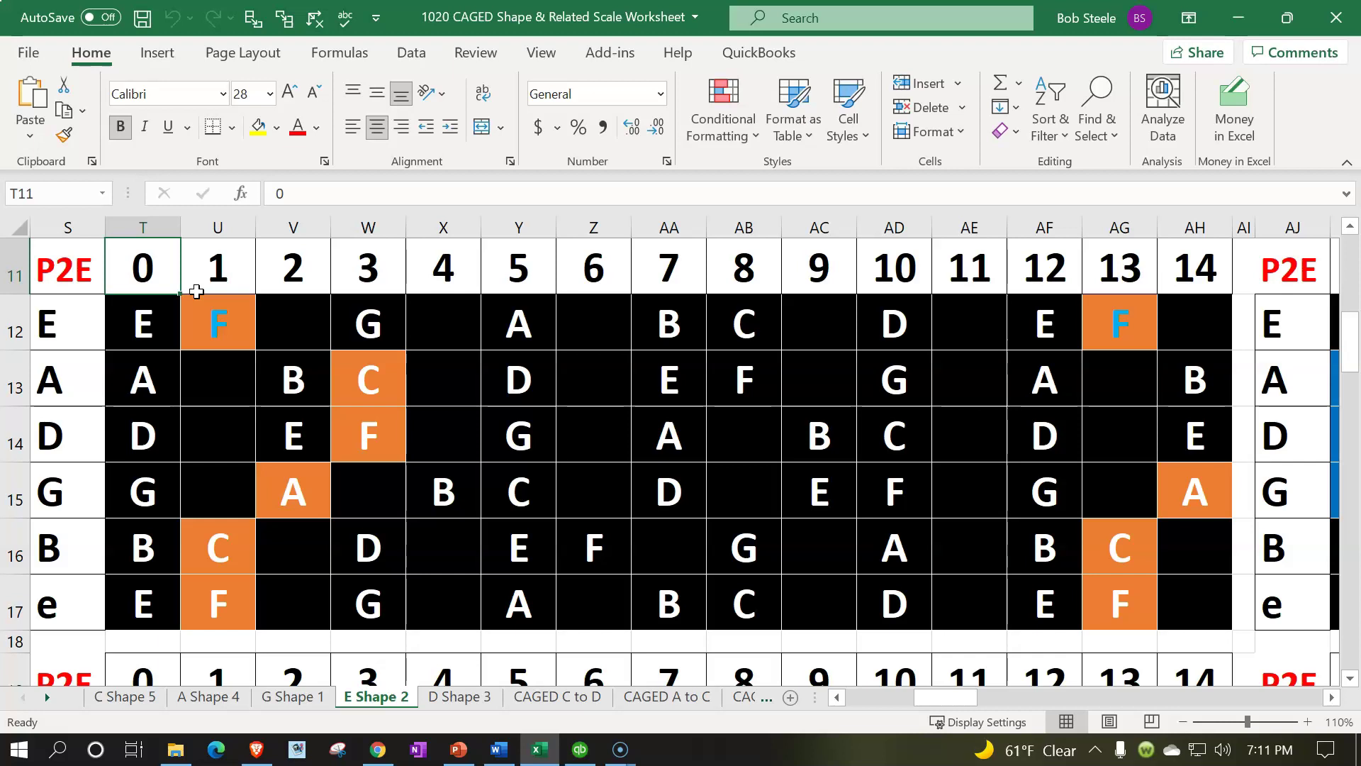
{"action": "key", "text": "Right"}
{"action": "key", "text": "Right"}
{"action": "key", "text": "Right"}
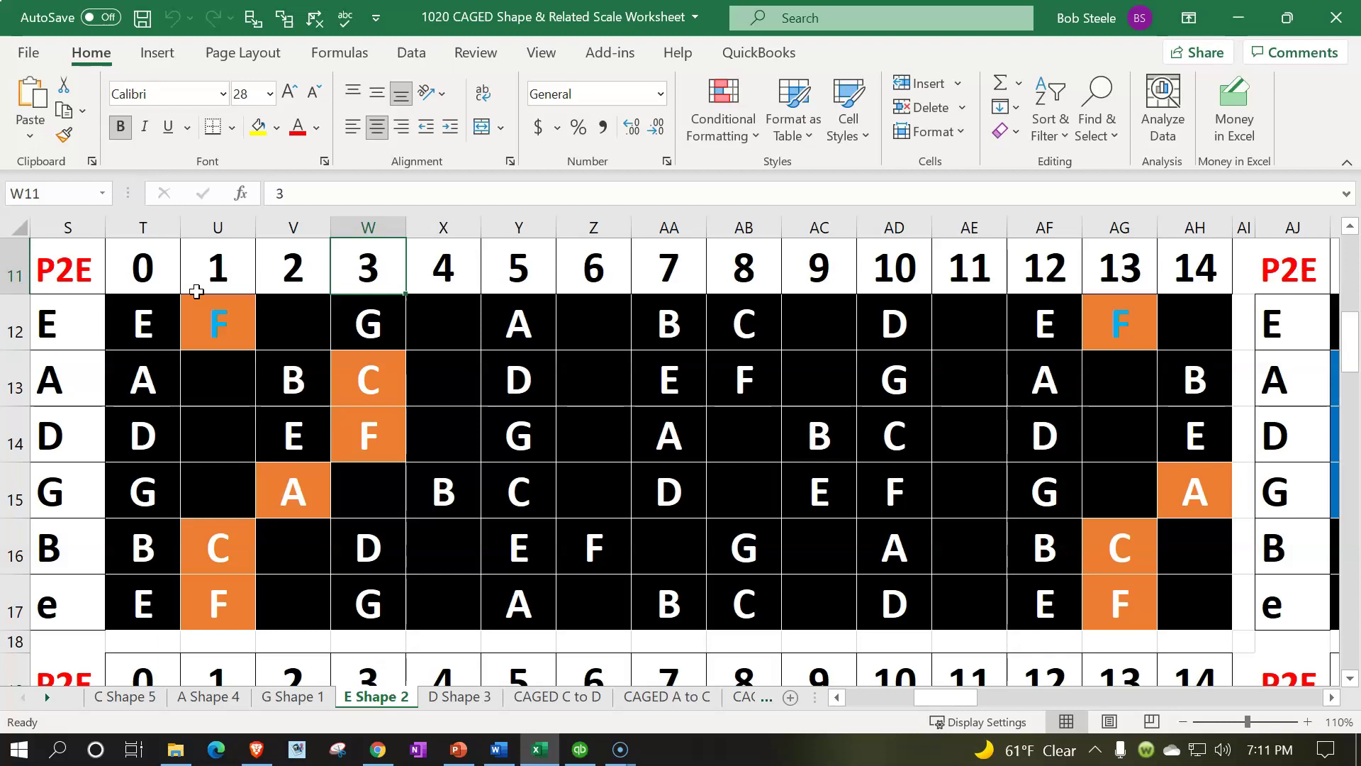
{"action": "key", "text": "Down"}
{"action": "key", "text": "Down"}
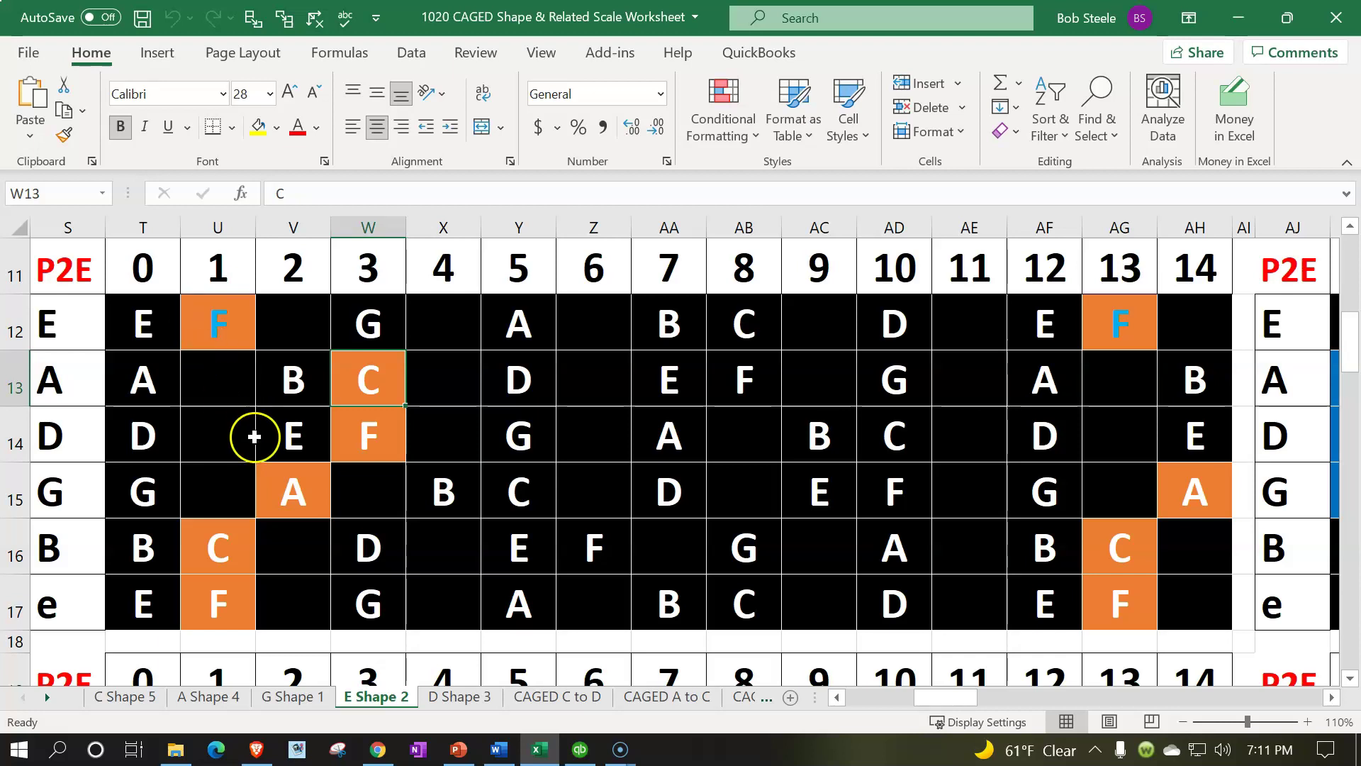
- Compare the root of the open E chord in T4 with the root of the F chord in U12
{"action": "scroll", "coordinate": [255, 438], "scroll_direction": "up", "scroll_amount": 2}
{"action": "scroll", "coordinate": [255, 438], "scroll_direction": "up", "scroll_amount": 1}
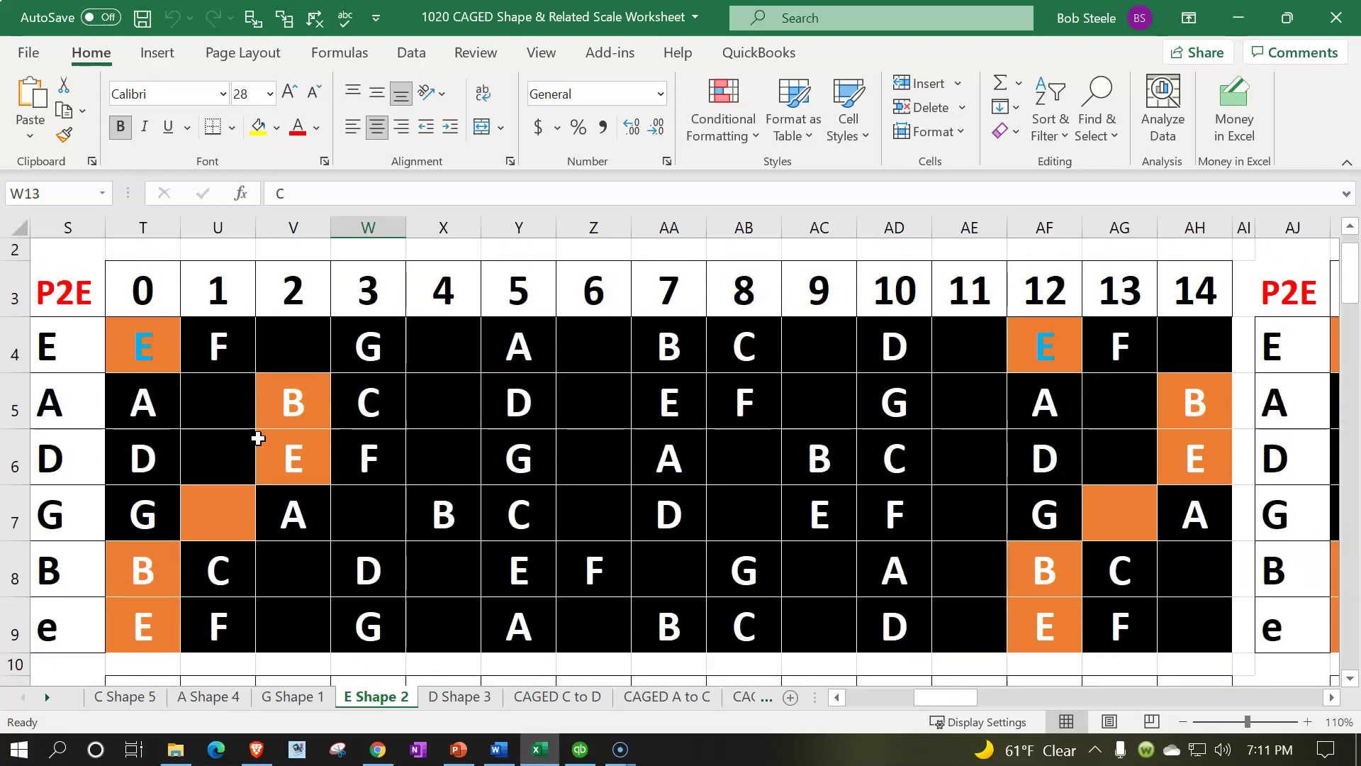
{"action": "left_click", "coordinate": [144, 345]}
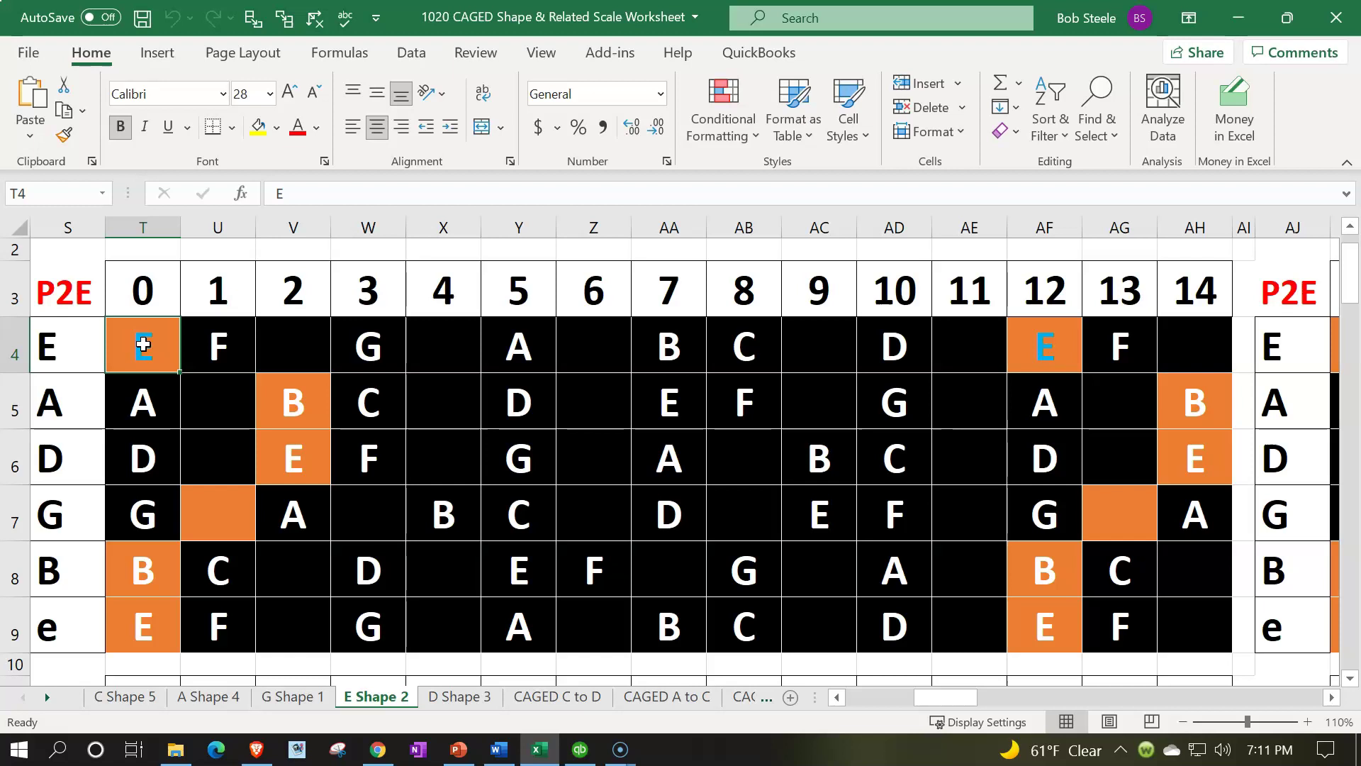
{"action": "scroll", "coordinate": [144, 344], "scroll_direction": "down", "scroll_amount": 3}
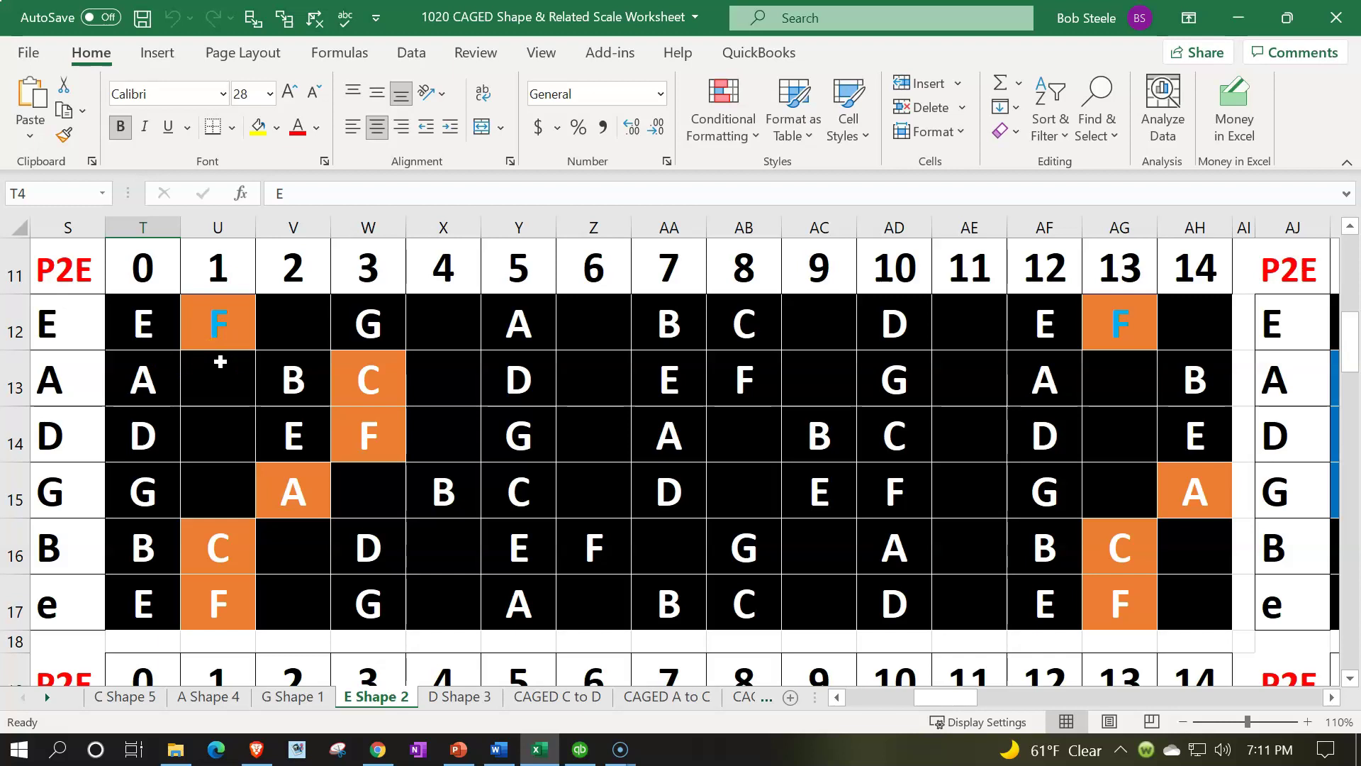
{"action": "left_click", "coordinate": [218, 333]}
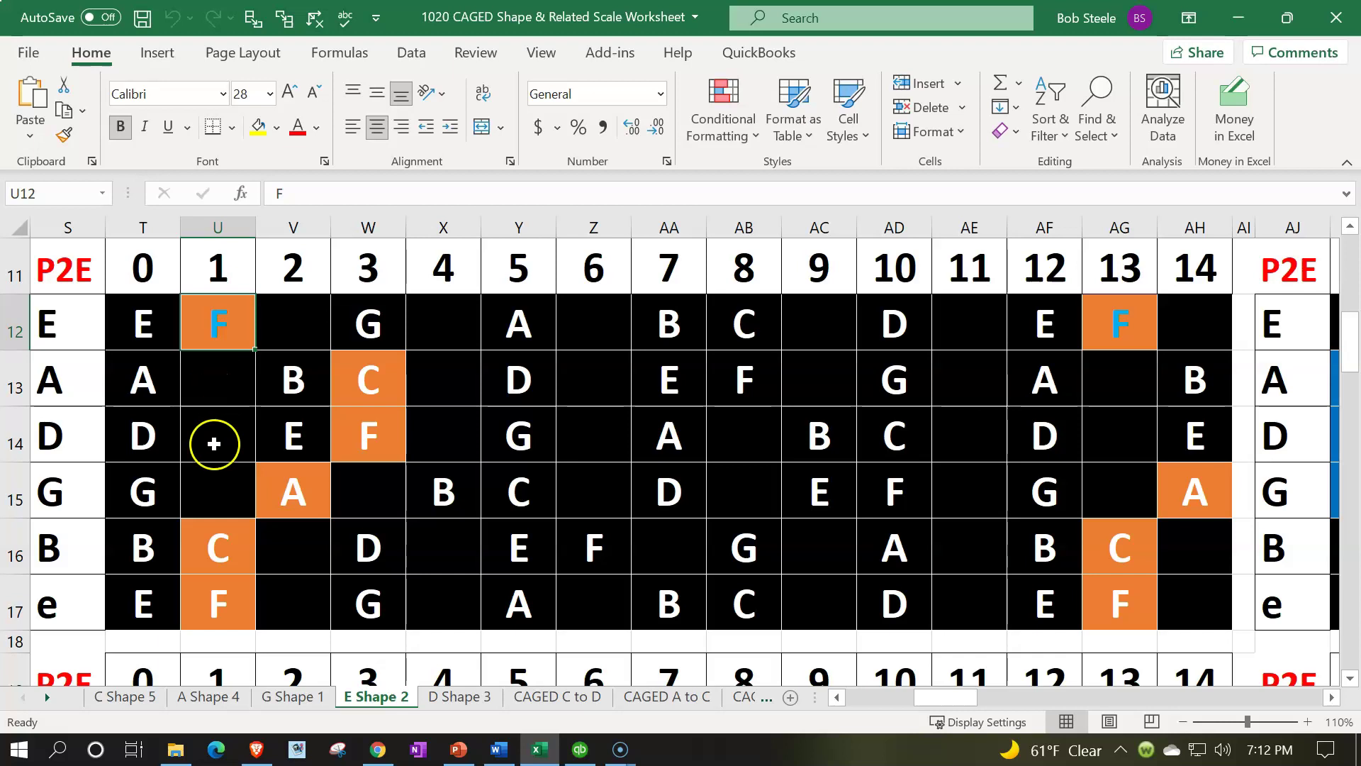
- Trace the open E chord diagram through the open strings T4 to T9, ending on the fretted G-string cell U7
{"action": "scroll", "coordinate": [211, 444], "scroll_direction": "up", "scroll_amount": 1}
{"action": "scroll", "coordinate": [214, 444], "scroll_direction": "up", "scroll_amount": 2}
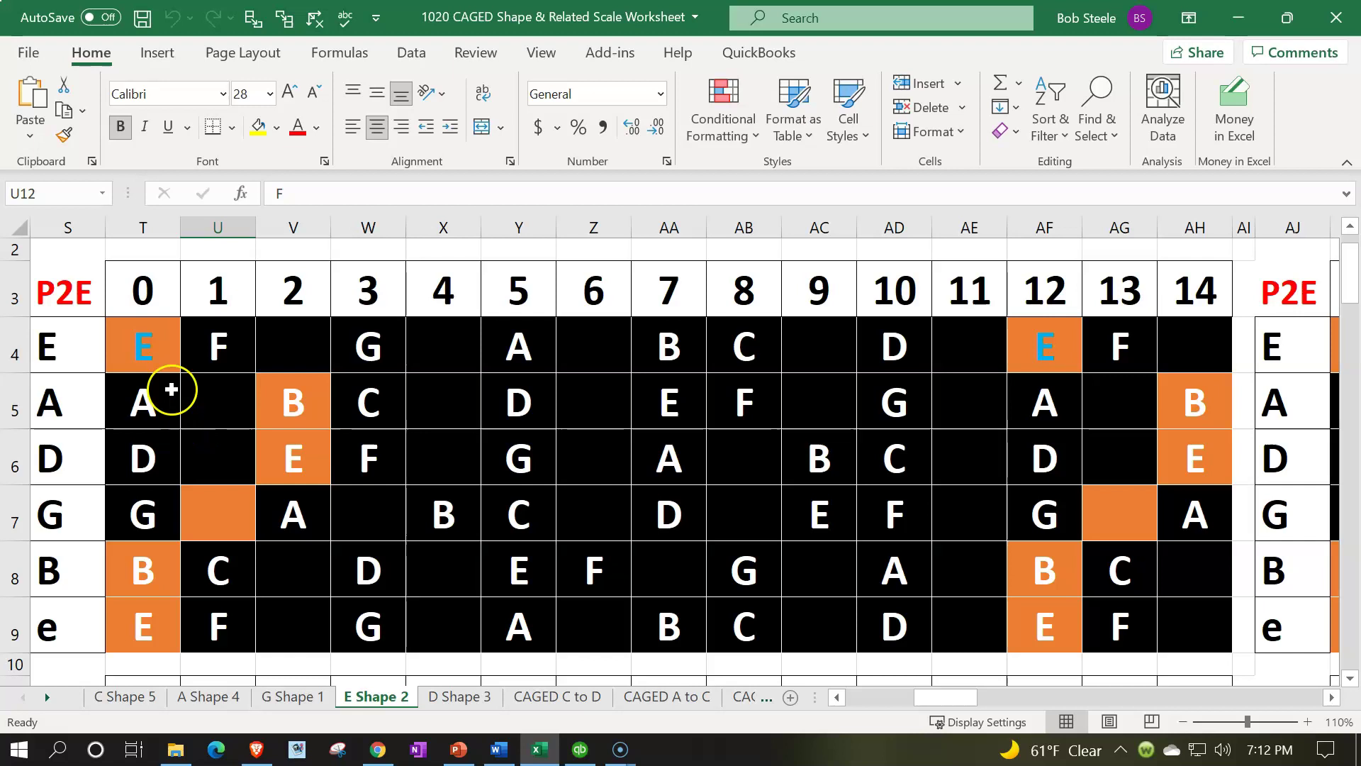
{"action": "left_click", "coordinate": [146, 346]}
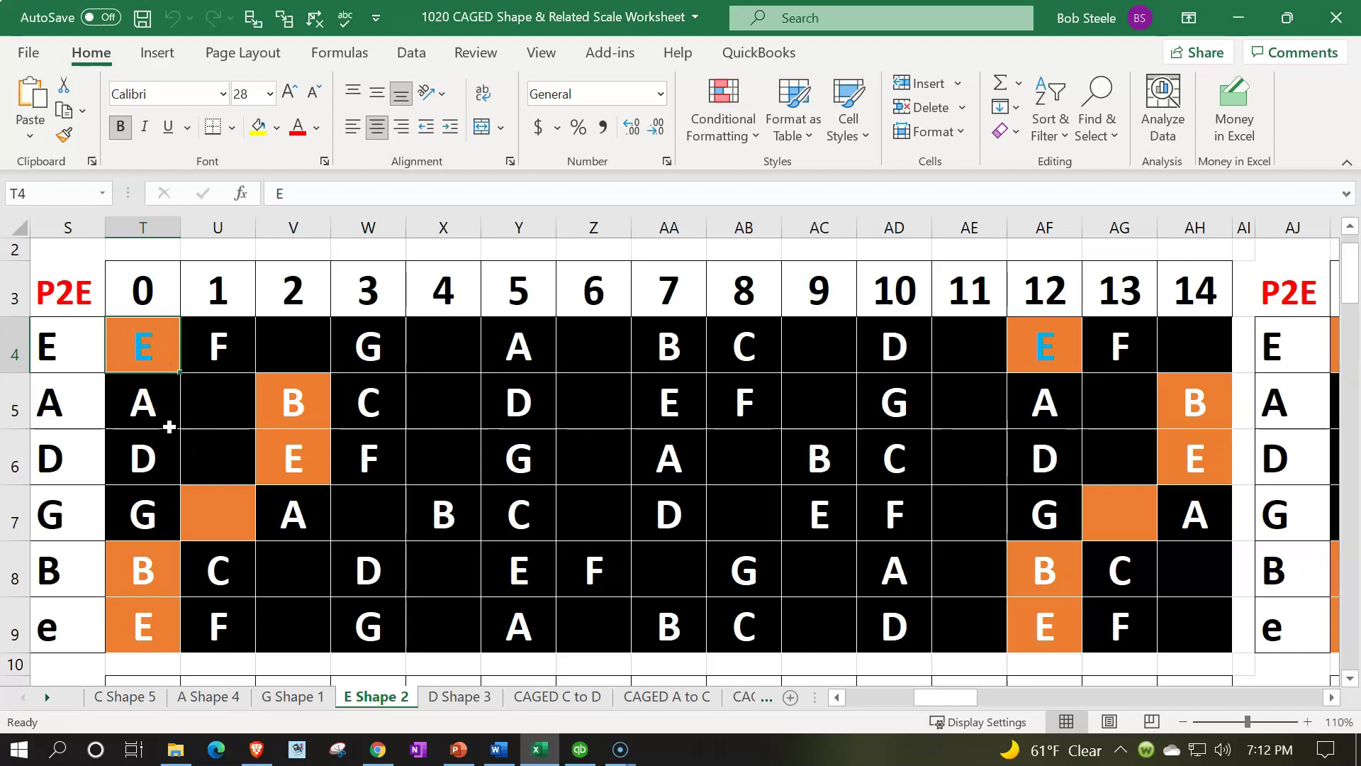
{"action": "key", "text": "Down"}
{"action": "key", "text": "Down"}
{"action": "key", "text": "Down"}
{"action": "key", "text": "Down"}
{"action": "key", "text": "Down"}
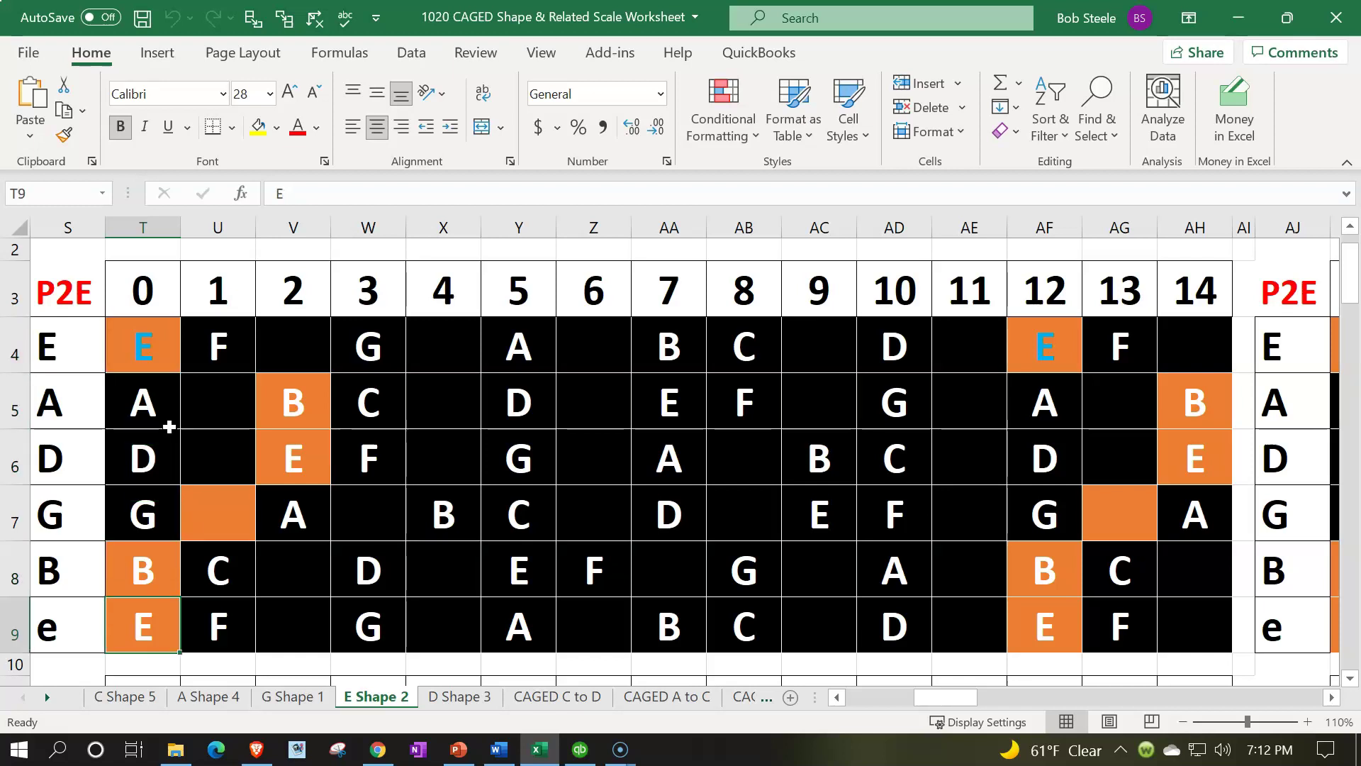
{"action": "key", "text": "Up"}
{"action": "key", "text": "Up"}
{"action": "key", "text": "Up"}
{"action": "key", "text": "Up"}
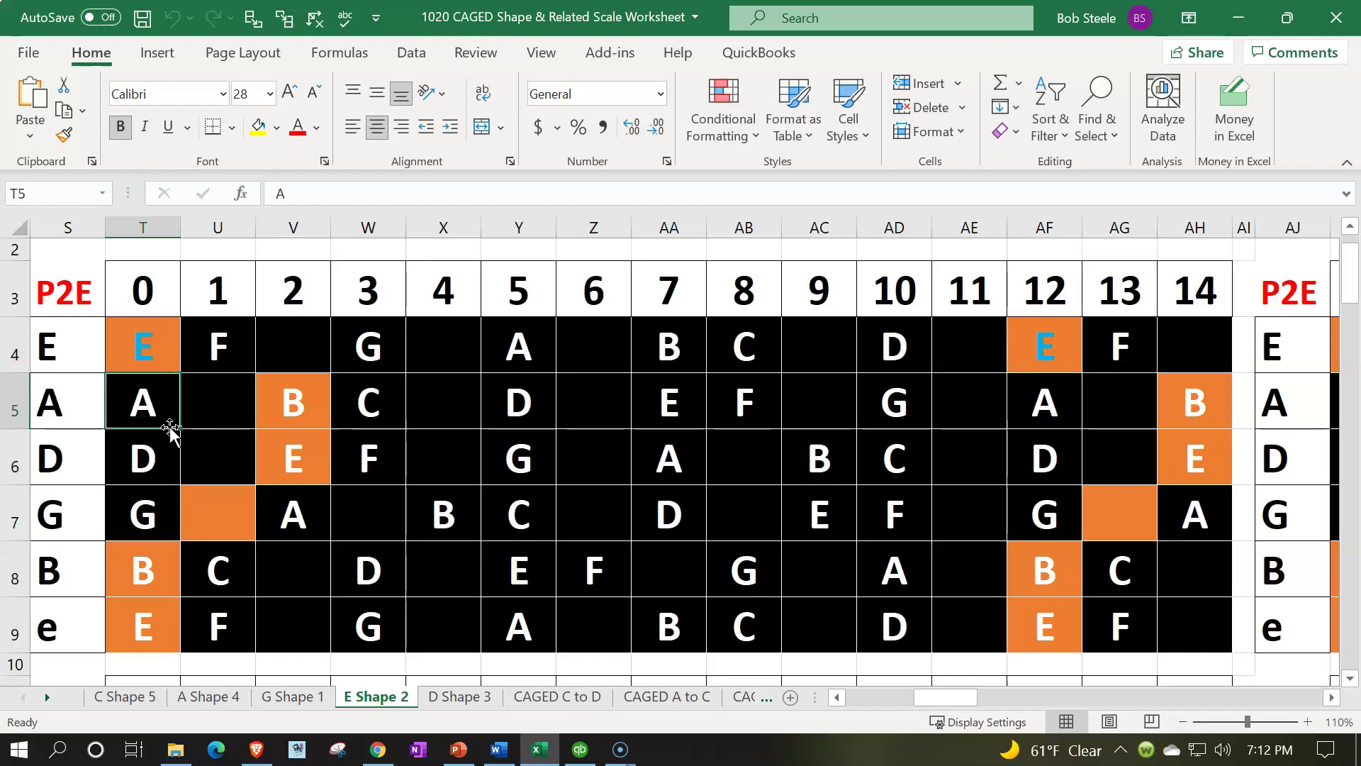
{"action": "key", "text": "Right"}
{"action": "key", "text": "Down"}
{"action": "key", "text": "Down"}
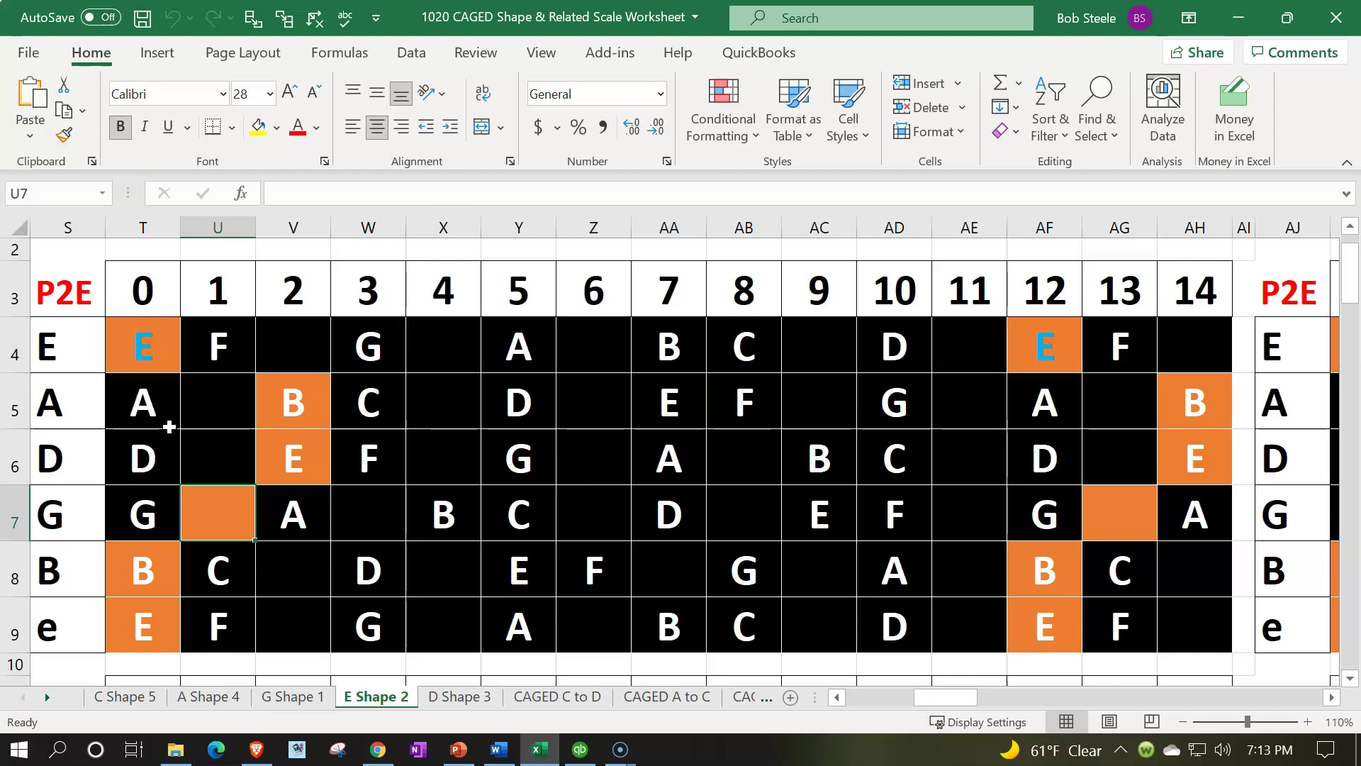
- Highlight parts of the F chord diagram: the fretted notes V13:W15, the whole shape U12:W17, and the three thinnest strings U15:V17
{"action": "scroll", "coordinate": [169, 426], "scroll_direction": "down", "scroll_amount": 3}
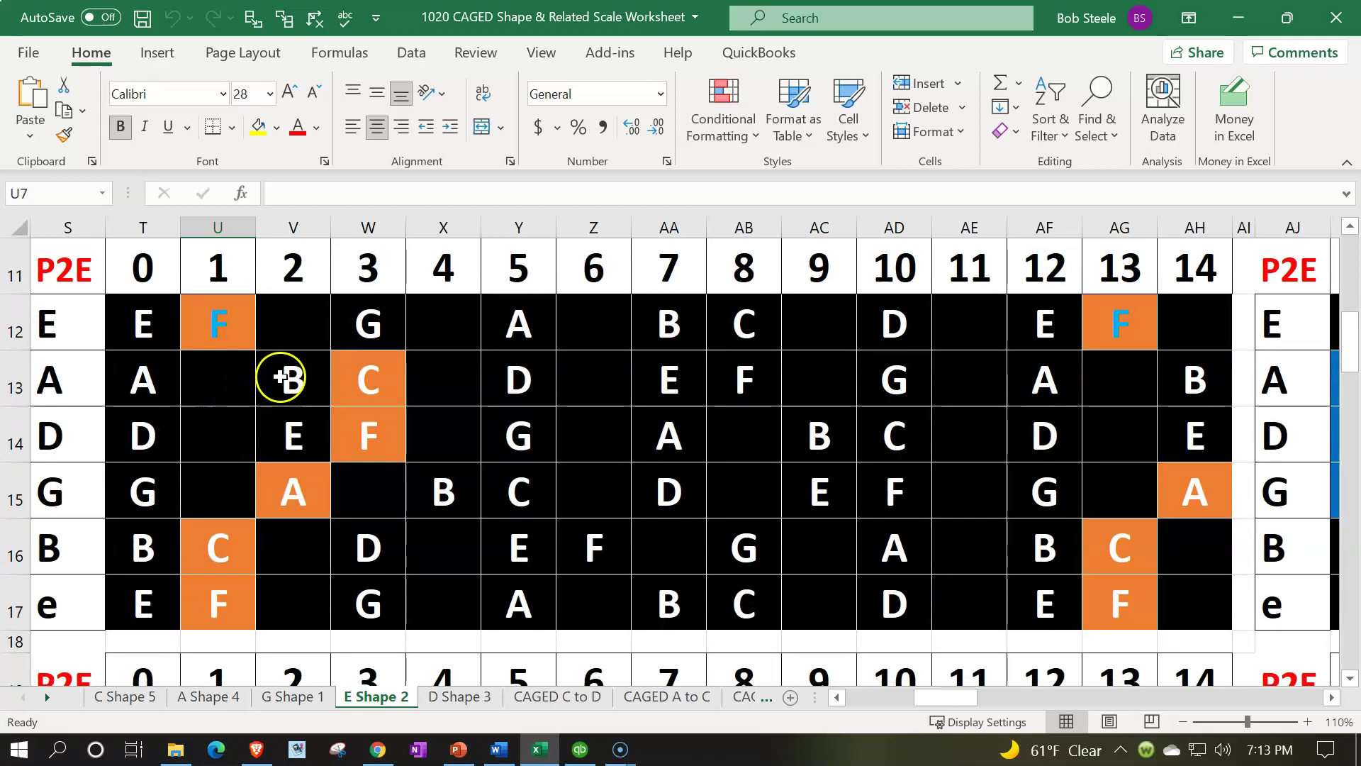
{"action": "left_click_drag", "start_coordinate": [287, 376], "coordinate": [347, 479]}
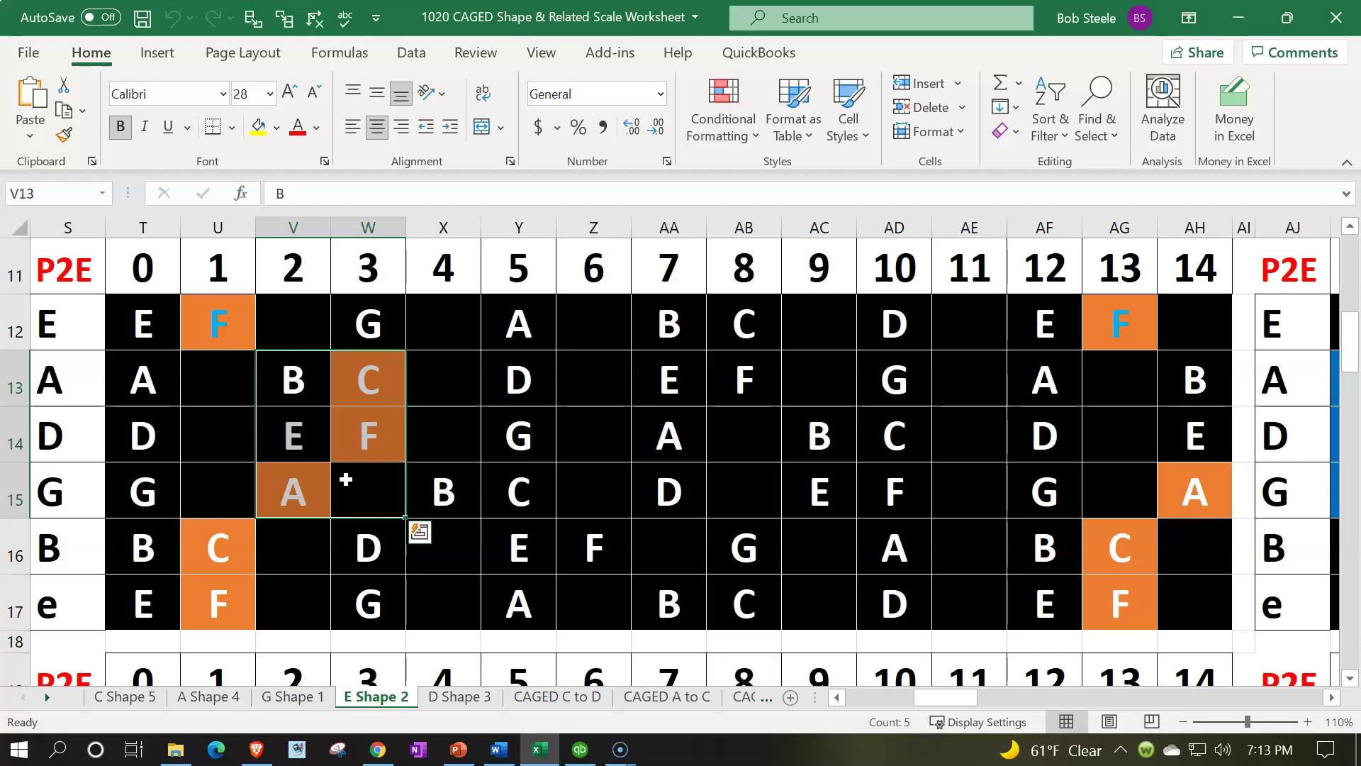
{"action": "left_click_drag", "start_coordinate": [219, 325], "coordinate": [338, 595]}
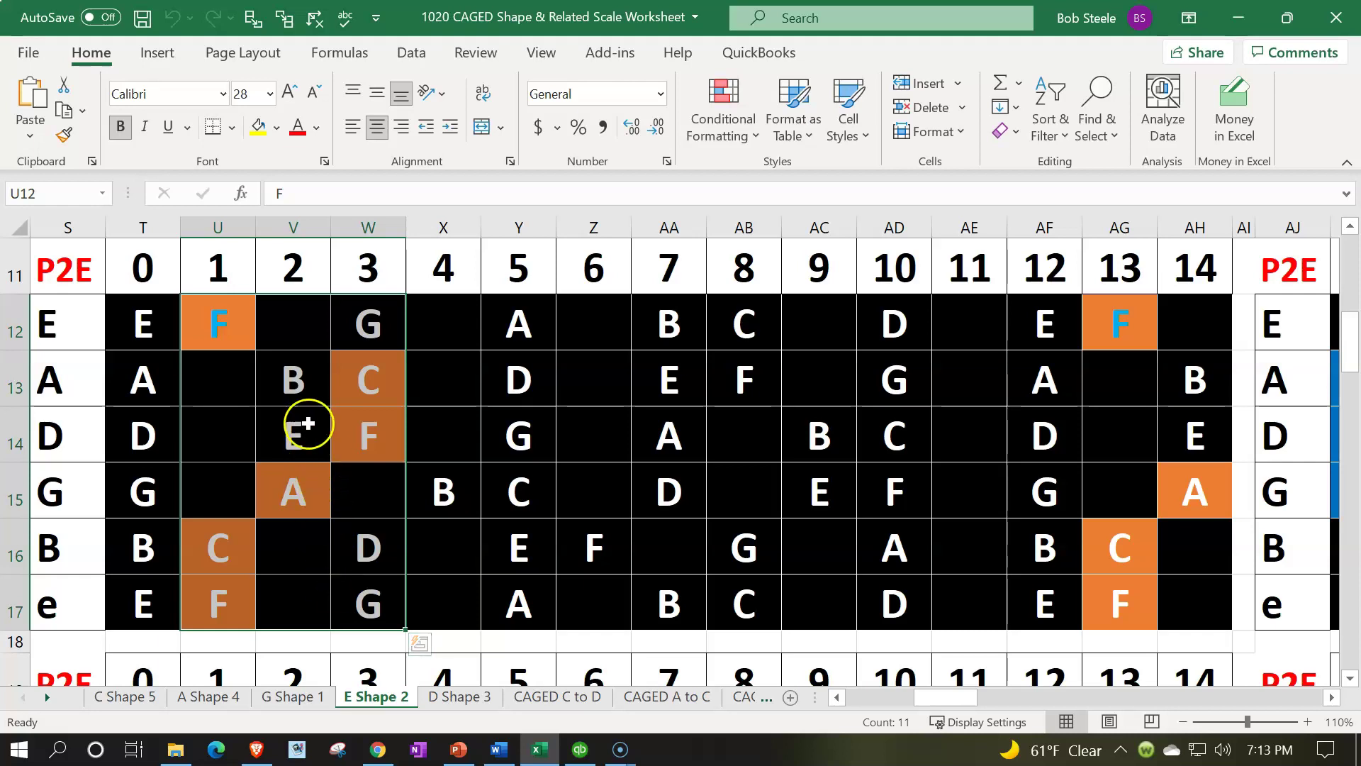
{"action": "left_click_drag", "start_coordinate": [294, 379], "coordinate": [354, 480]}
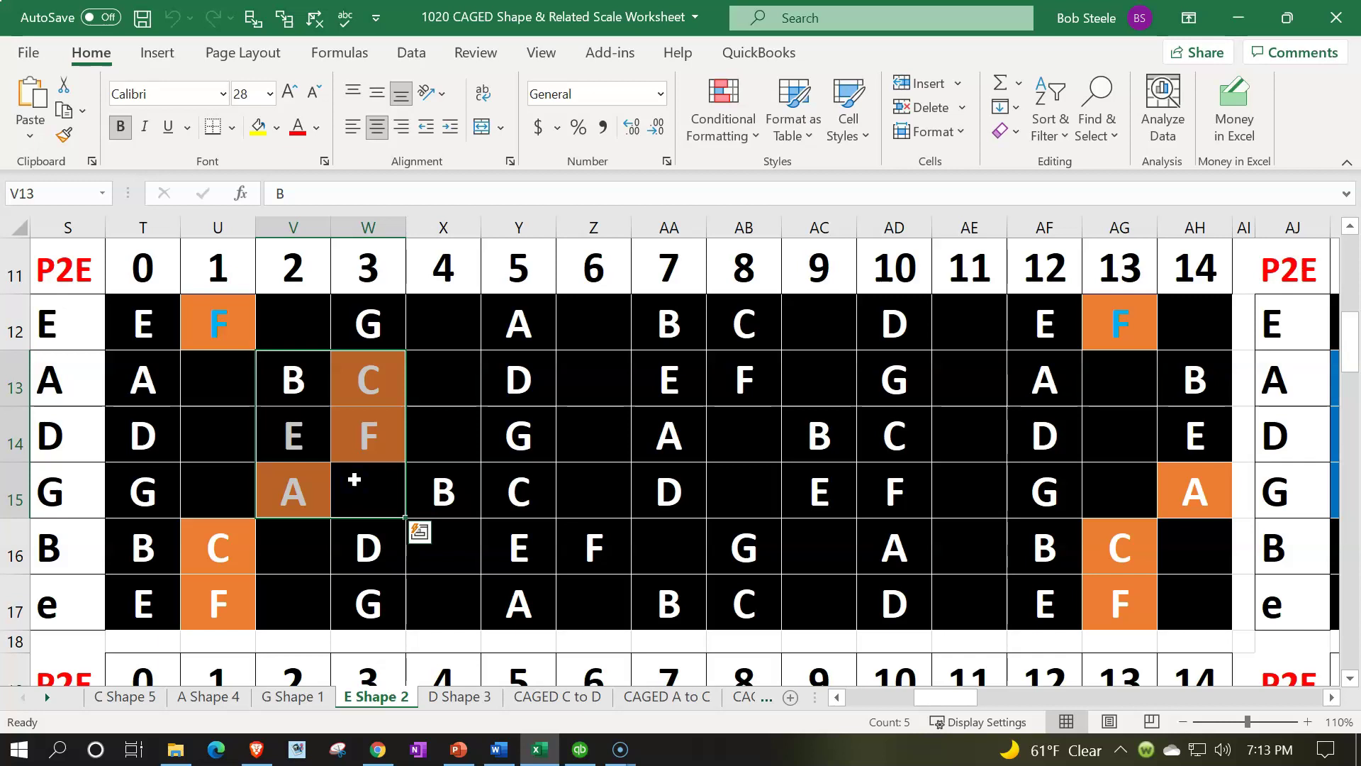
{"action": "left_click_drag", "start_coordinate": [234, 486], "coordinate": [292, 596]}
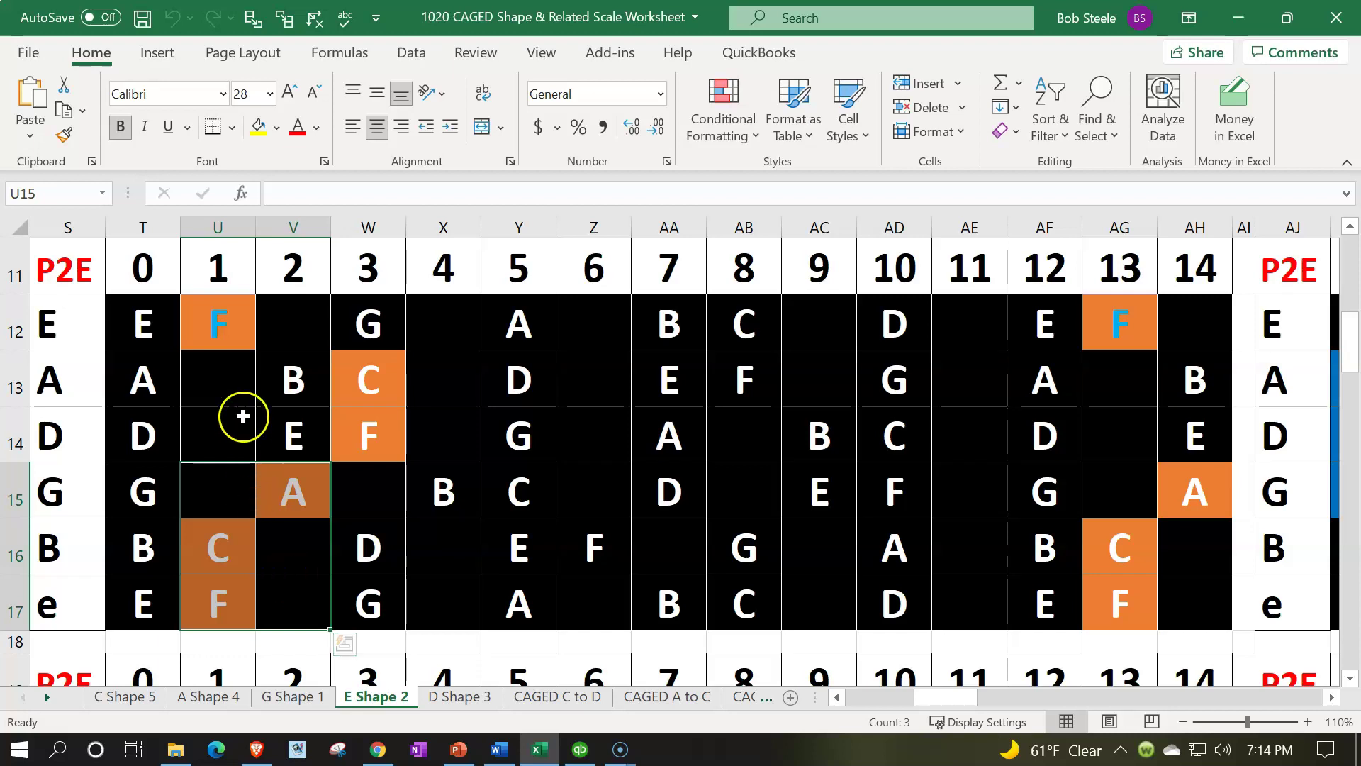
- Highlight the F chord's barre U12:U17, fretted notes V13:W15, four-string block U12:W15, B-string note U16, and small triad U15:V17
{"action": "left_click_drag", "start_coordinate": [222, 328], "coordinate": [224, 579]}
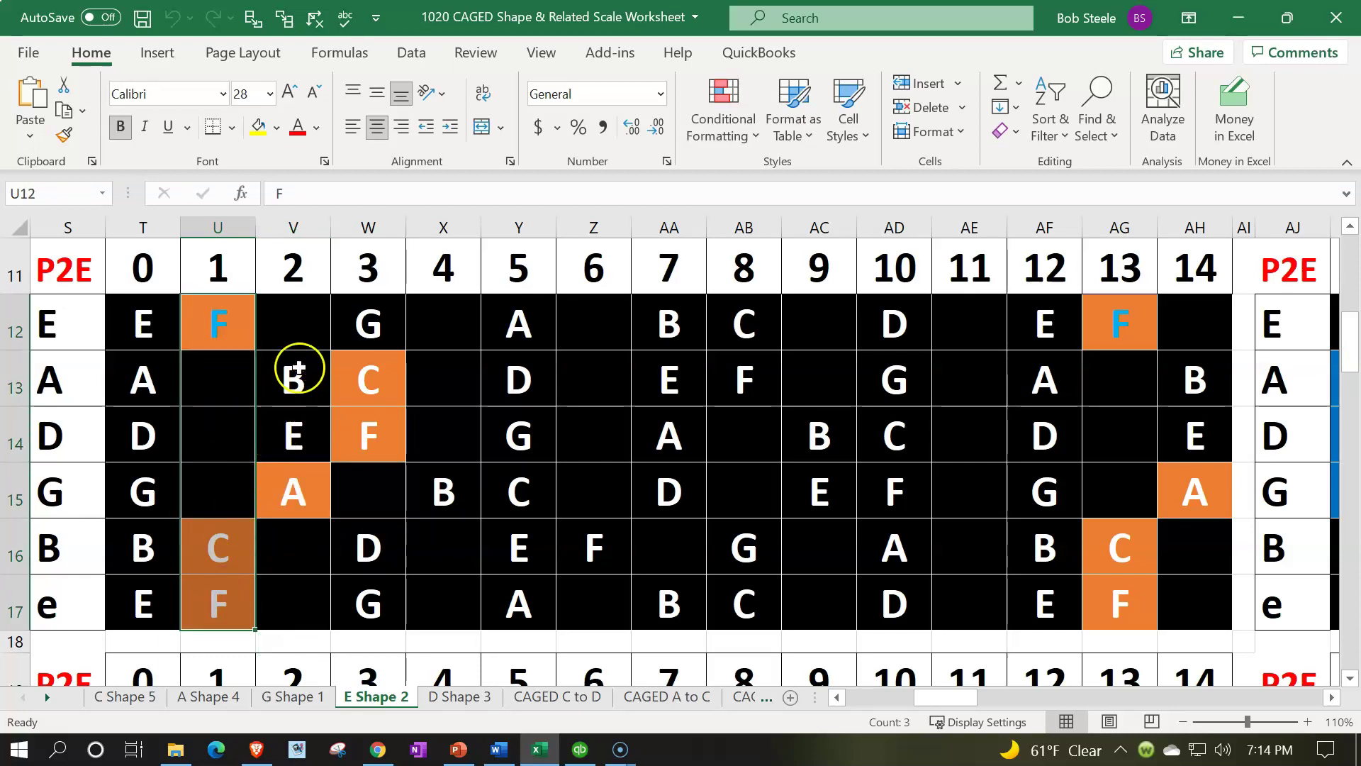
{"action": "left_click_drag", "start_coordinate": [295, 367], "coordinate": [350, 481]}
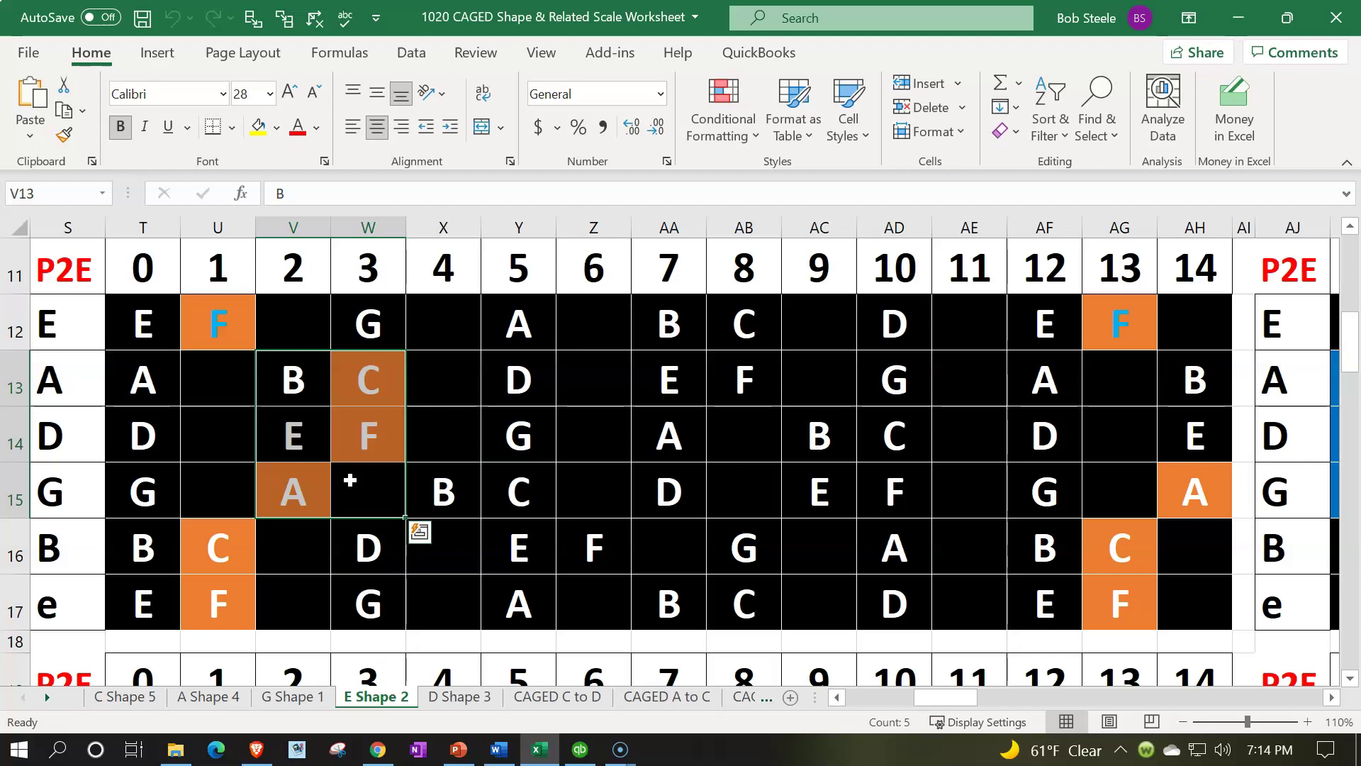
{"action": "left_click_drag", "start_coordinate": [213, 327], "coordinate": [352, 508]}
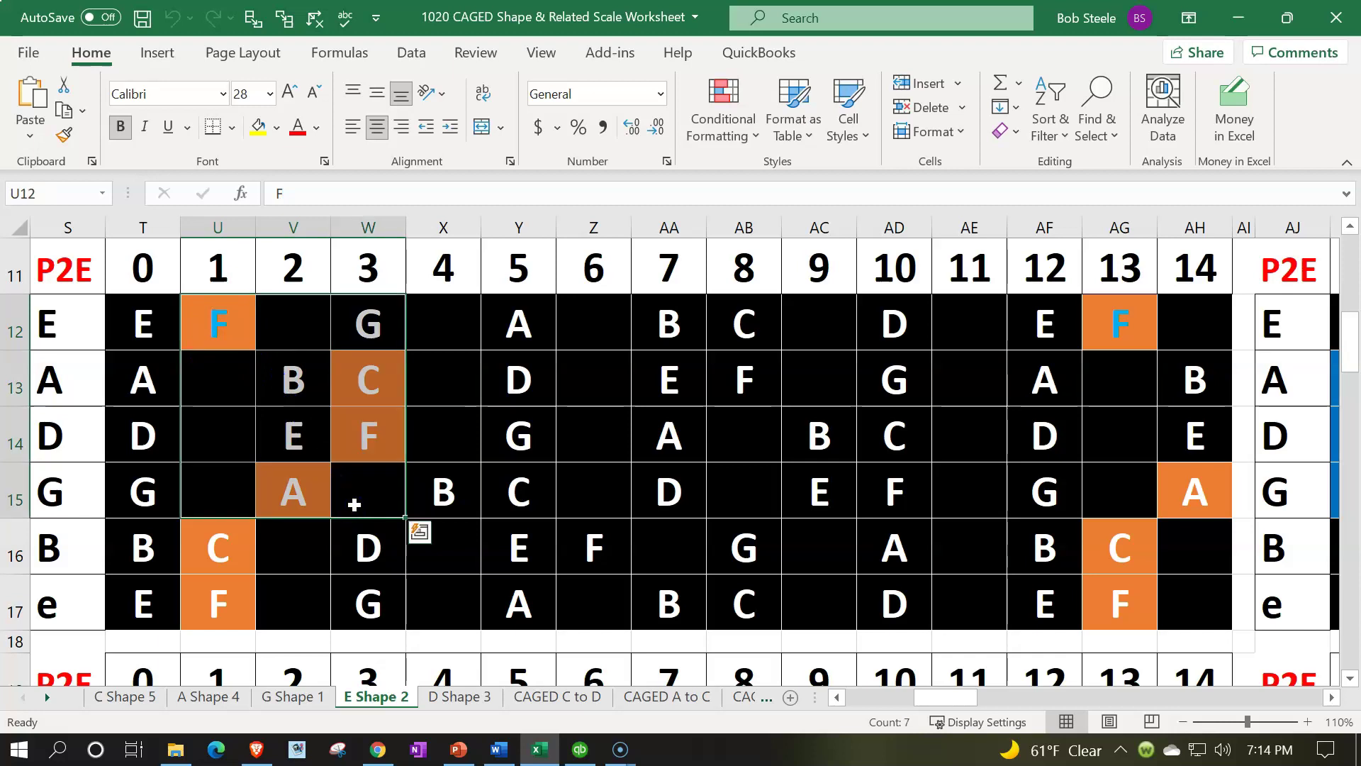
{"action": "left_click", "coordinate": [239, 530]}
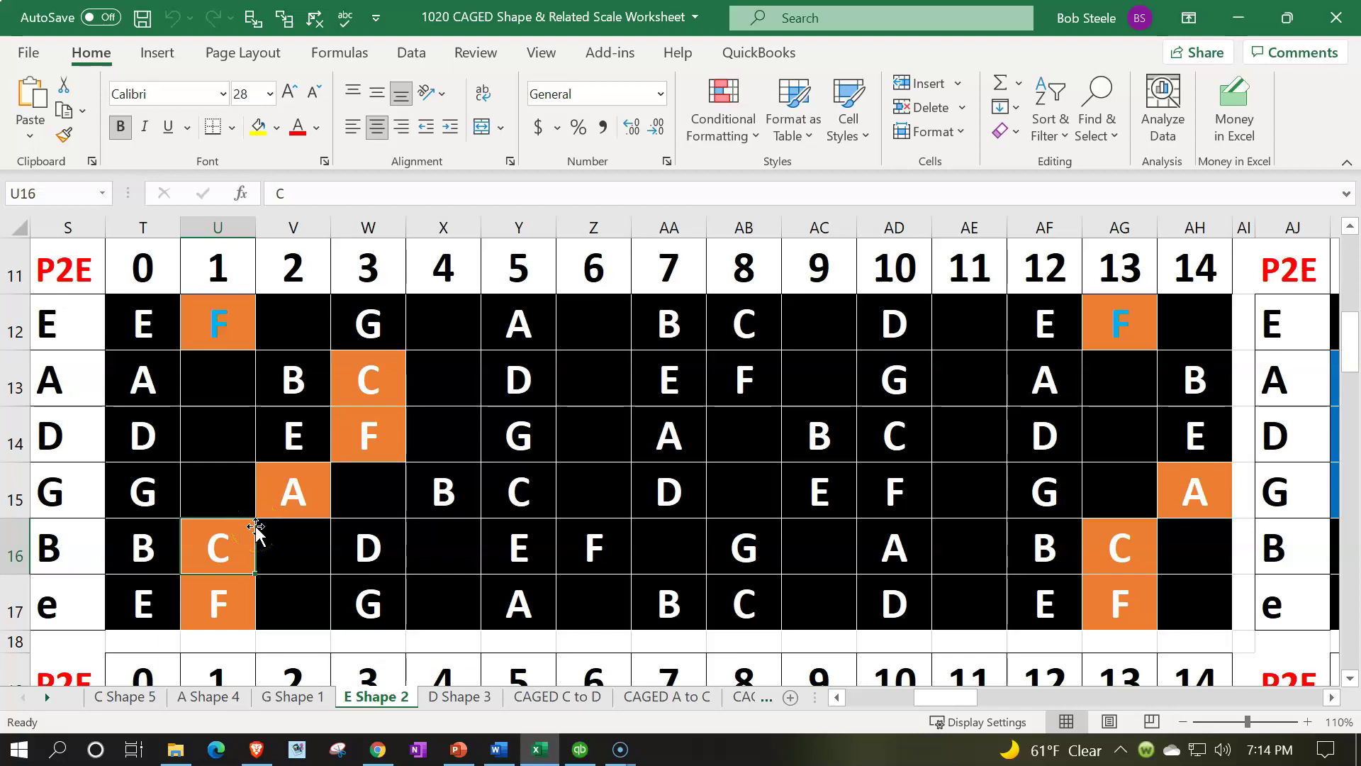
{"action": "left_click", "coordinate": [218, 494]}
{"action": "left_click_drag", "start_coordinate": [219, 494], "coordinate": [267, 583]}
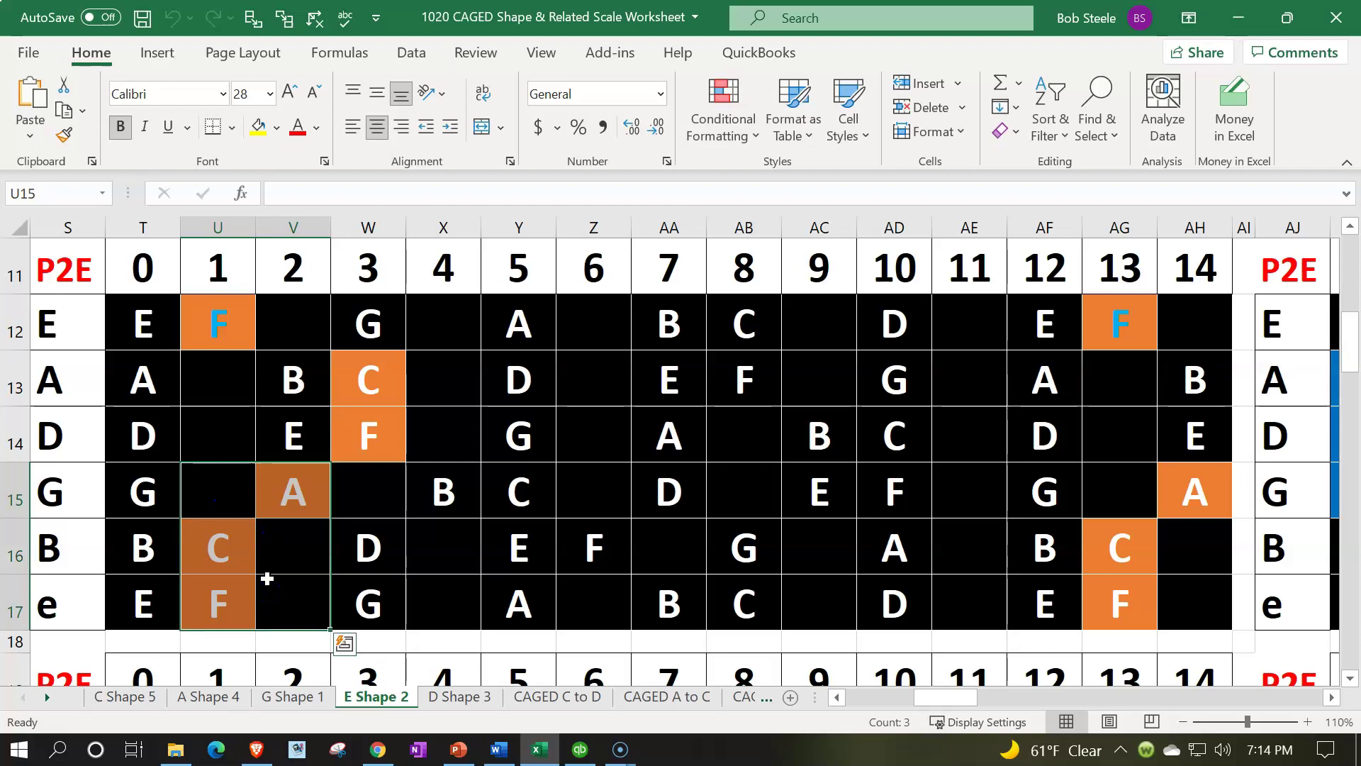
- Go to the first pentatonic scale diagram (P1G) in column A and highlight its position from G3 to I8
{"action": "left_click", "coordinate": [297, 419]}
{"action": "key", "text": "Left"}
{"action": "key", "text": "Left"}
{"action": "key", "text": "Left"}
{"action": "key", "text": "Left"}
{"action": "key", "text": "Left"}
{"action": "key", "text": "Left"}
{"action": "key", "text": "Left"}
{"action": "key", "text": "Left"}
{"action": "key", "text": "Left"}
{"action": "key", "text": "Left"}
{"action": "key", "text": "Left"}
{"action": "key", "text": "Left"}
{"action": "key", "text": "Left"}
{"action": "key", "text": "Left"}
{"action": "key", "text": "Left"}
{"action": "key", "text": "Left"}
{"action": "key", "text": "Left"}
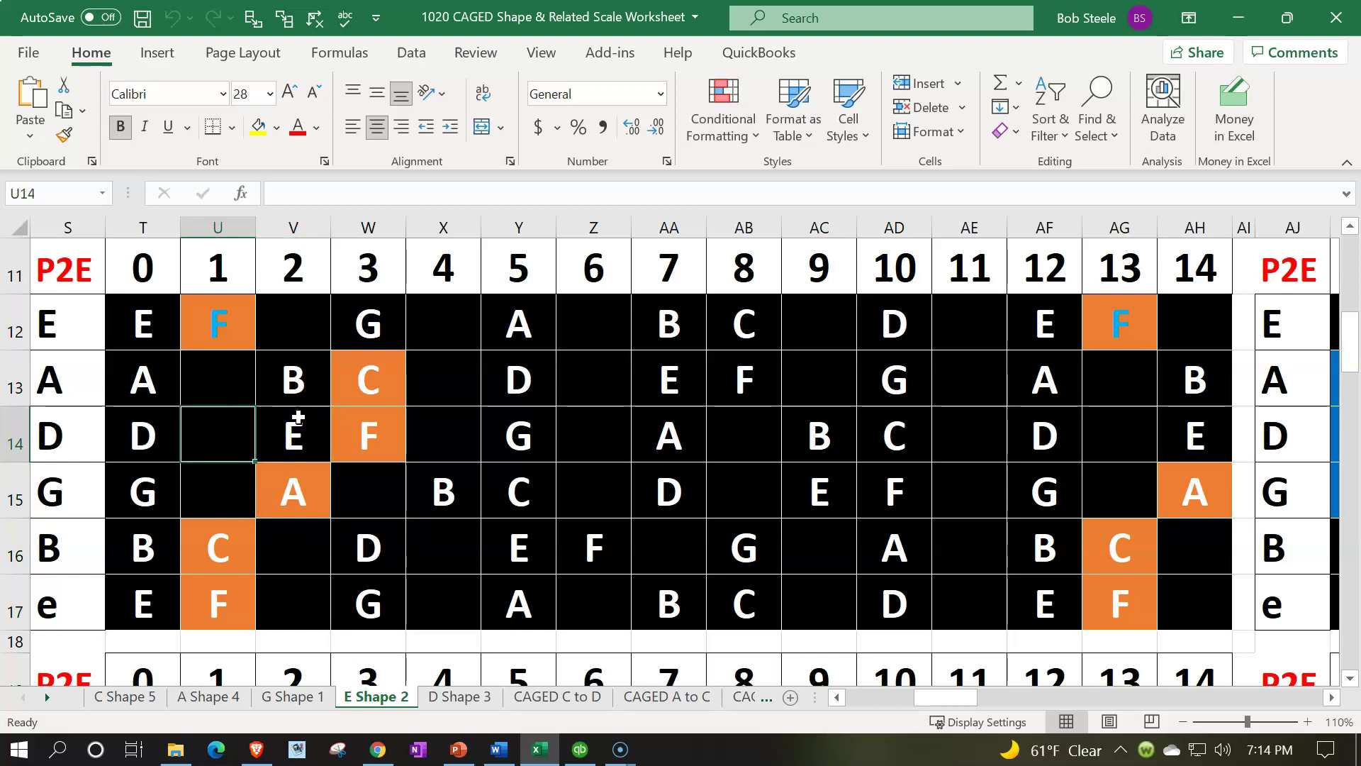
{"action": "key", "text": "Left"}
{"action": "key", "text": "Left"}
{"action": "key", "text": "Left"}
{"action": "key", "text": "Left"}
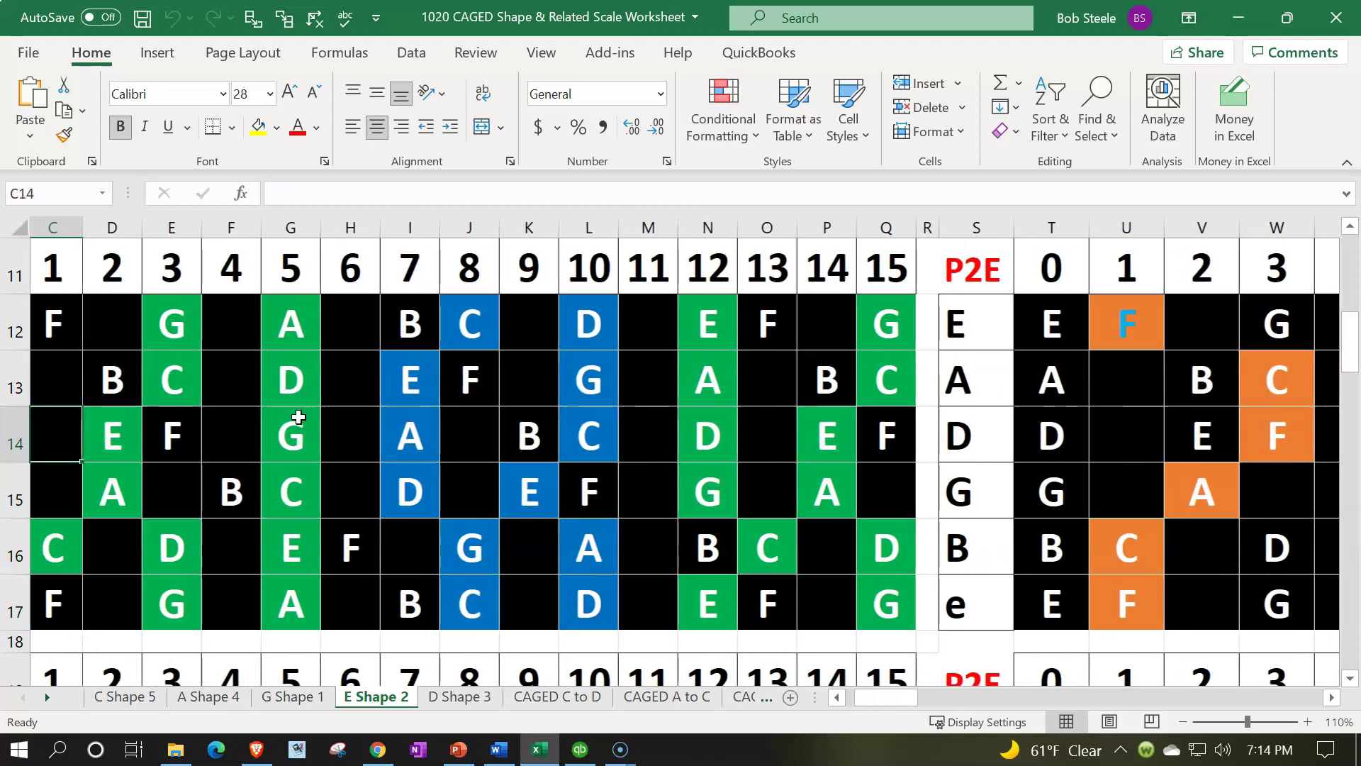
{"action": "scroll", "coordinate": [297, 418], "scroll_direction": "up", "scroll_amount": 4}
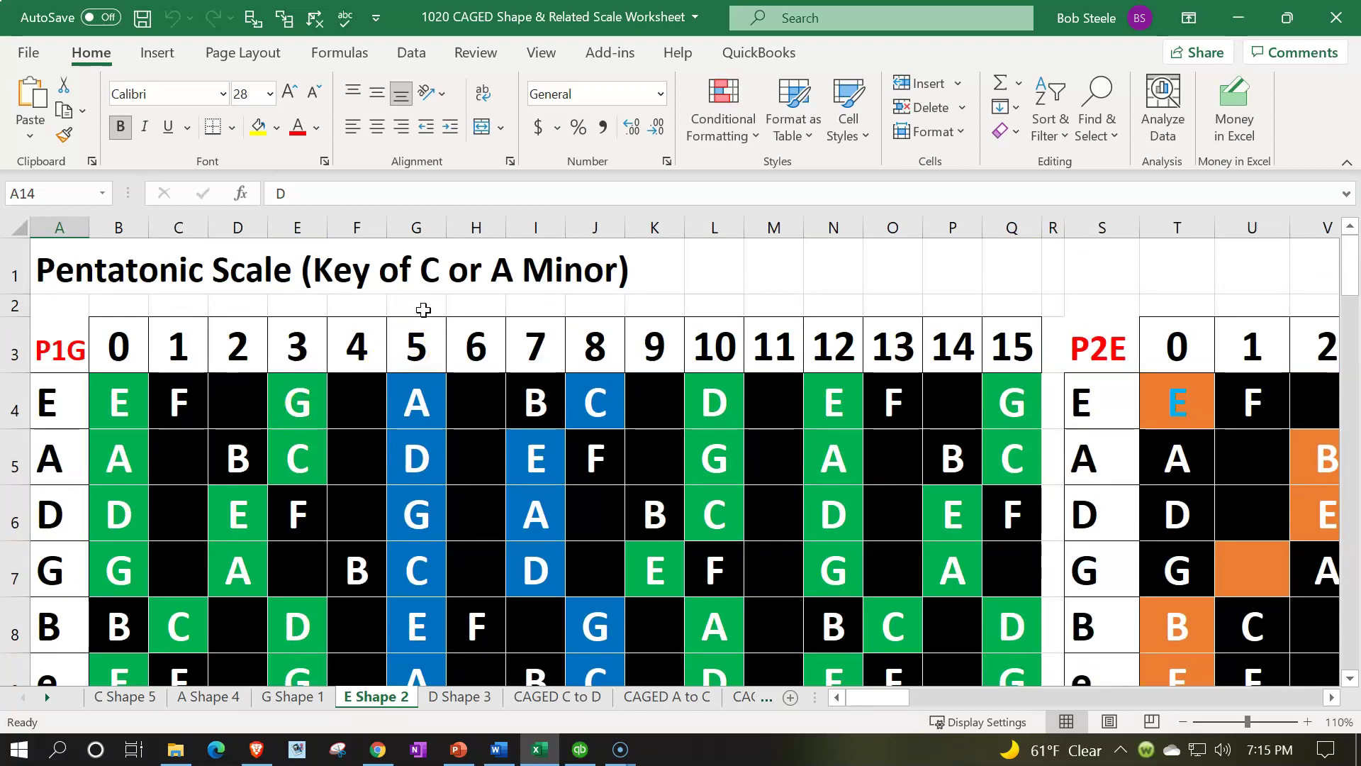
{"action": "left_click_drag", "start_coordinate": [416, 343], "coordinate": [563, 608]}
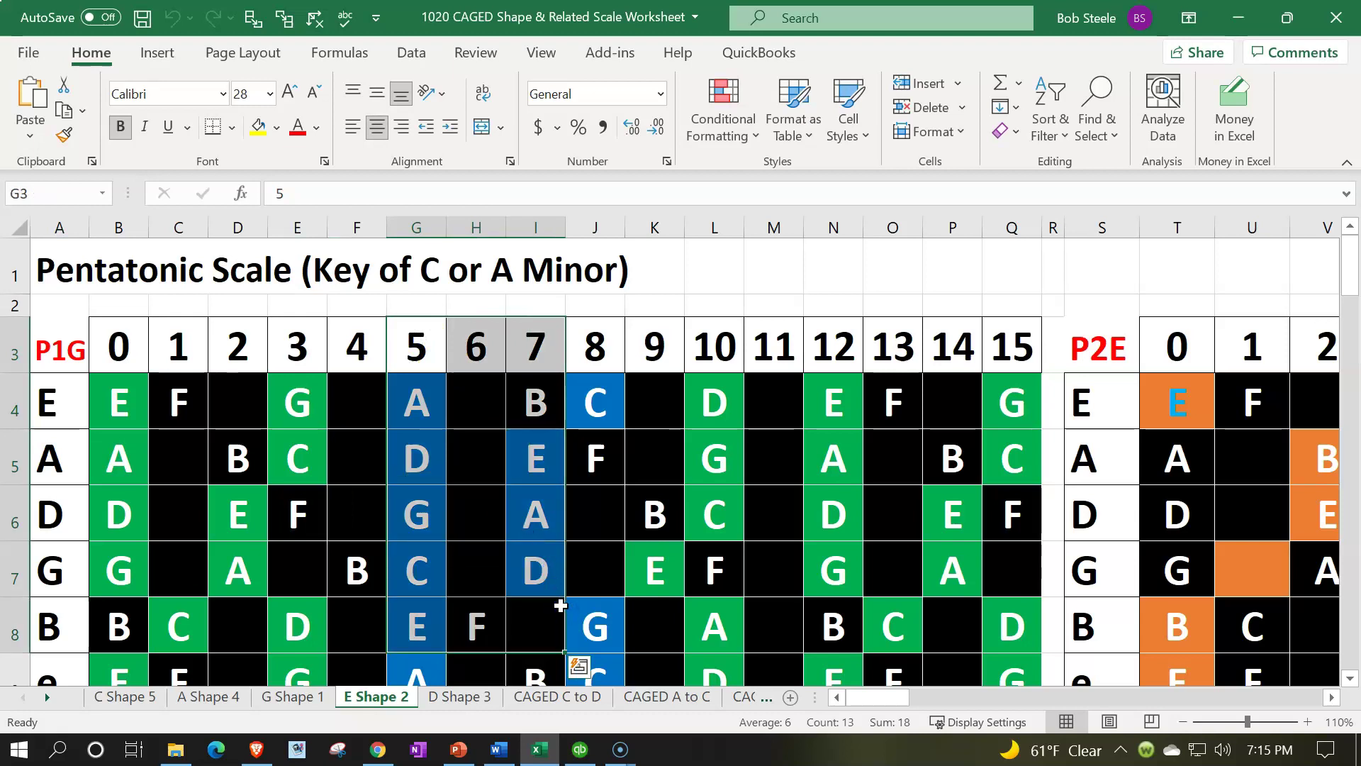
- Highlight the second pentatonic position in I12:L17 of the P2E scale diagram
{"action": "scroll", "coordinate": [560, 556], "scroll_direction": "down", "scroll_amount": 3}
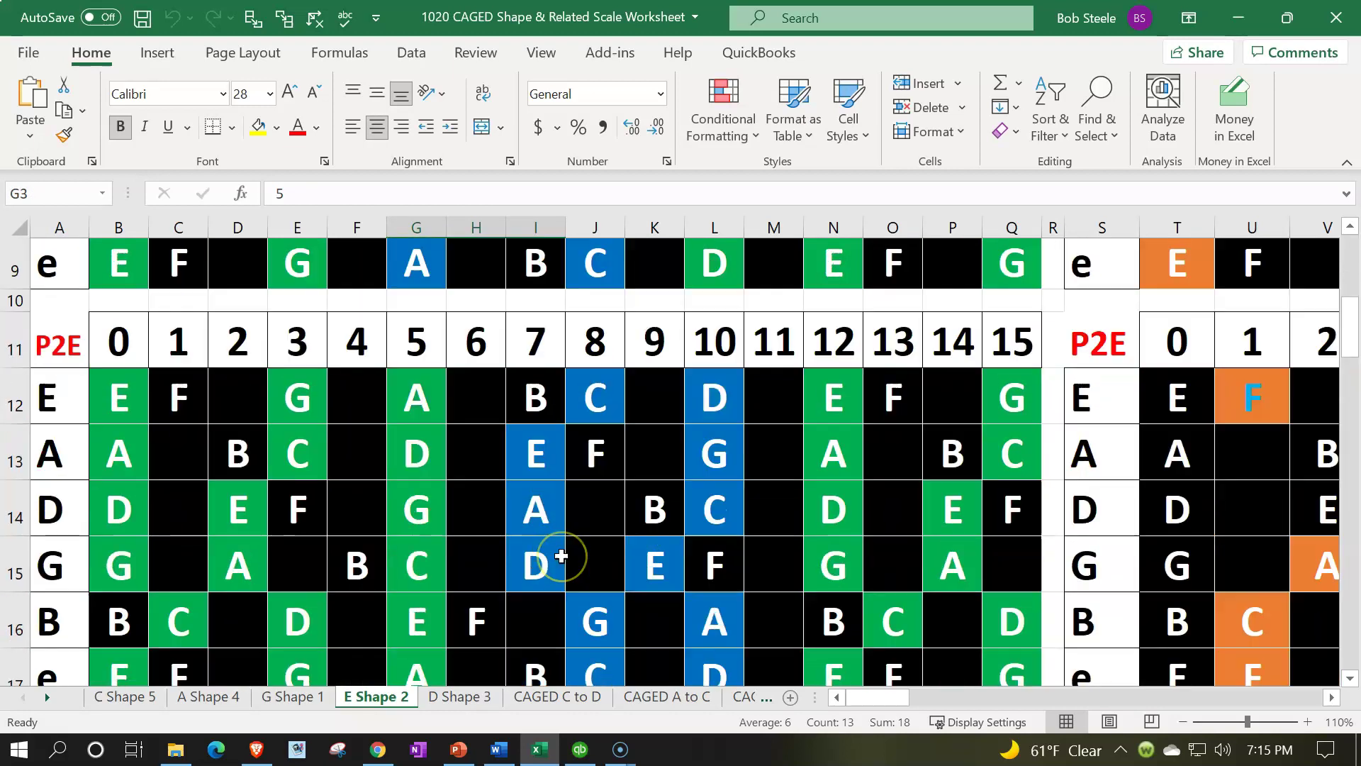
{"action": "scroll", "coordinate": [561, 556], "scroll_direction": "down", "scroll_amount": 1}
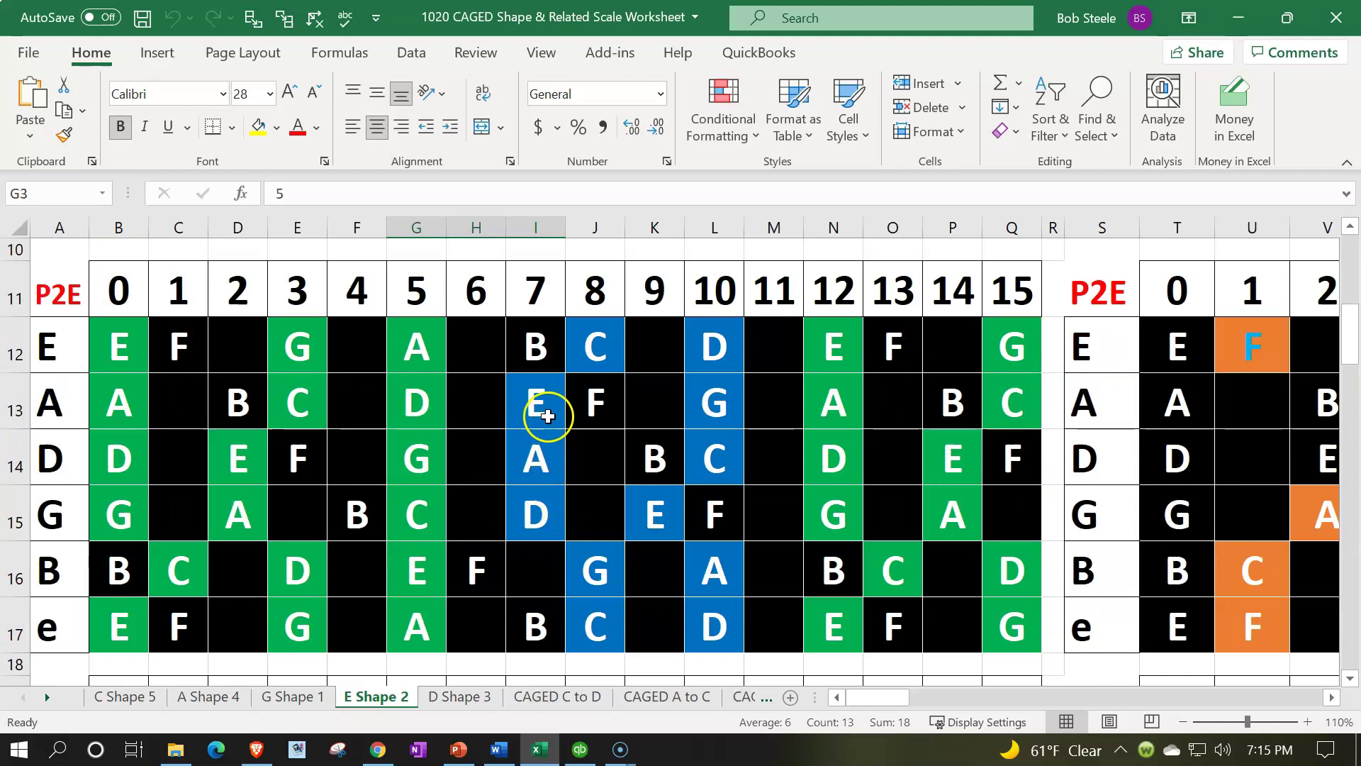
{"action": "left_click", "coordinate": [561, 359]}
{"action": "left_click_drag", "start_coordinate": [561, 359], "coordinate": [694, 601]}
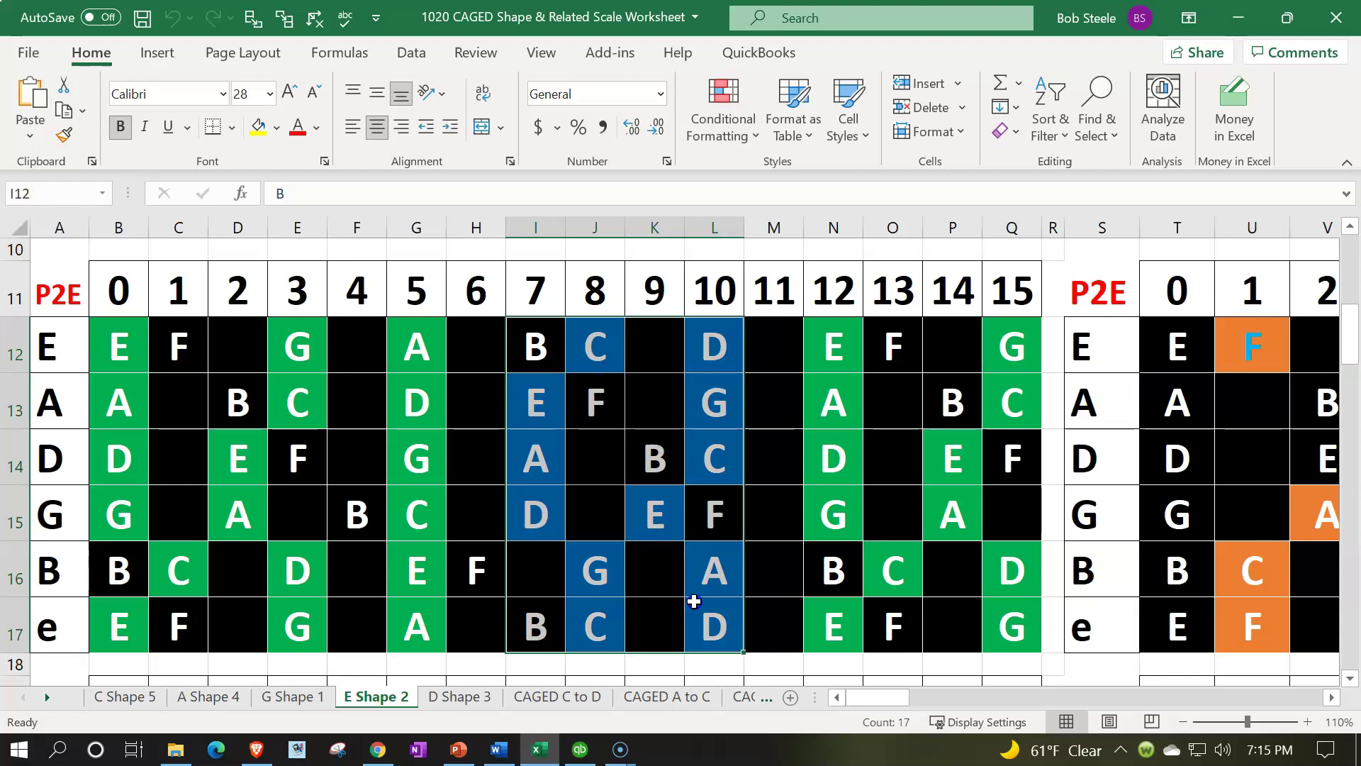
- Move along row 15 from M15 to AR15 to view the combined P2E diagram starting in column AJ
{"action": "left_click", "coordinate": [750, 513]}
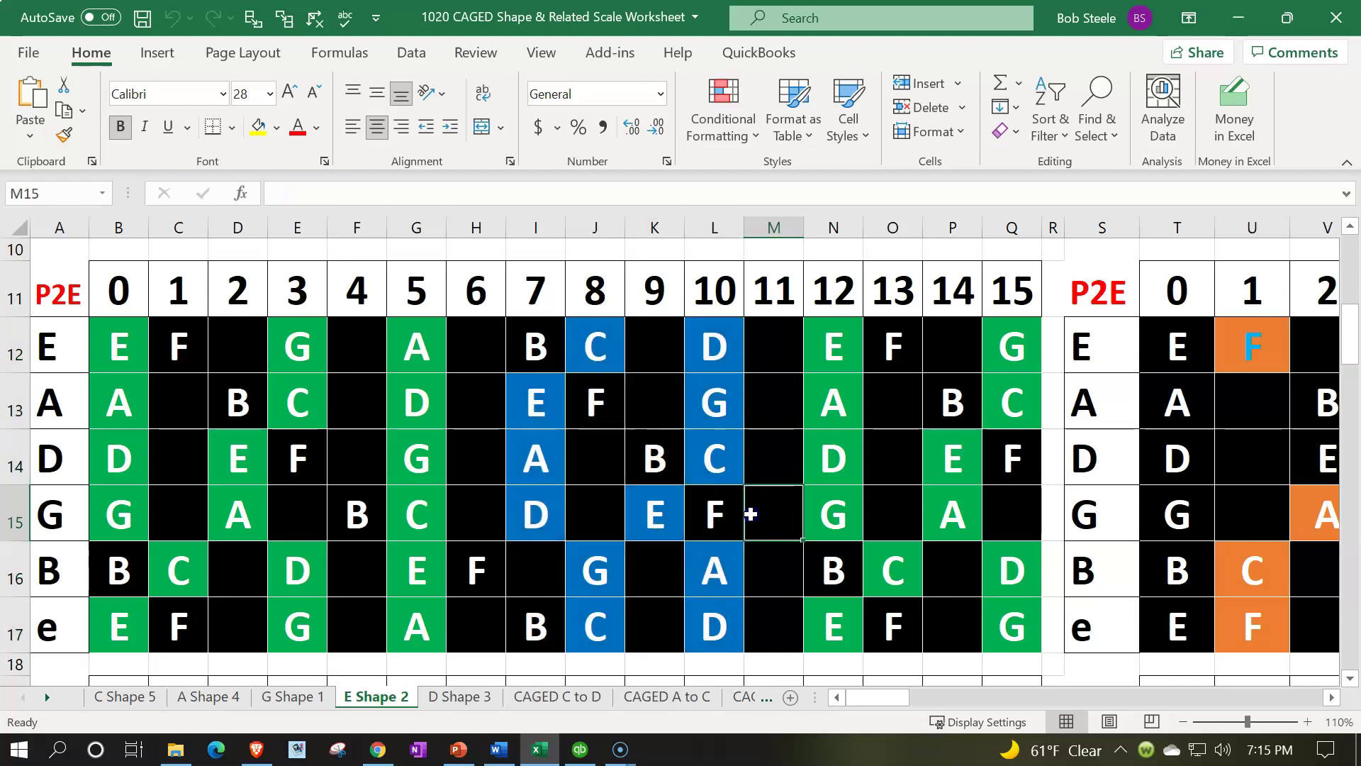
{"action": "key", "text": "Right"}
{"action": "key", "text": "Right"}
{"action": "key", "text": "Right"}
{"action": "key", "text": "Right"}
{"action": "key", "text": "Right"}
{"action": "key", "text": "Right"}
{"action": "key", "text": "Right"}
{"action": "key", "text": "Right"}
{"action": "key", "text": "Right"}
{"action": "key", "text": "Right"}
{"action": "key", "text": "Right"}
{"action": "key", "text": "Right"}
{"action": "key", "text": "Right"}
{"action": "key", "text": "Right"}
{"action": "key", "text": "Right"}
{"action": "key", "text": "Right"}
{"action": "key", "text": "Right"}
{"action": "key", "text": "Right"}
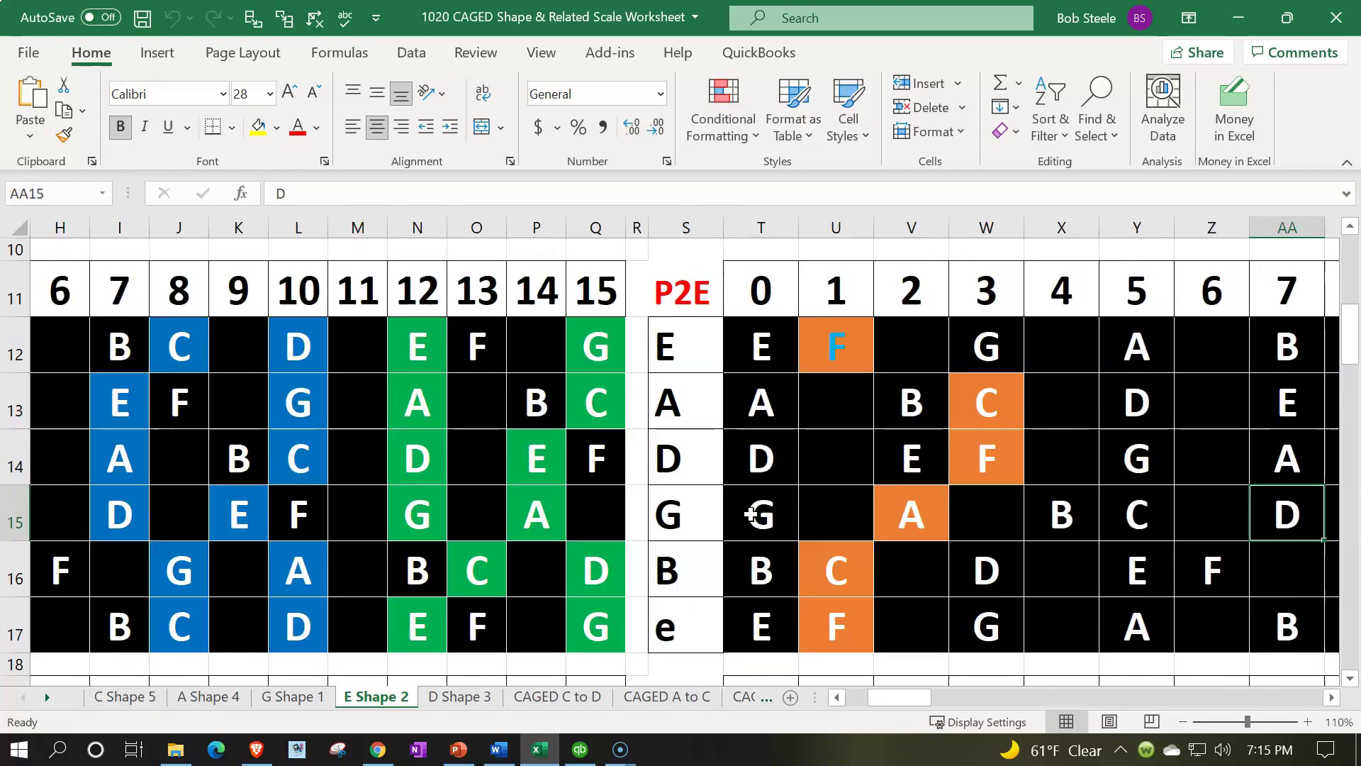
{"action": "key", "text": "Right"}
{"action": "key", "text": "Right"}
{"action": "key", "text": "Right"}
{"action": "key", "text": "Right"}
{"action": "key", "text": "Right"}
{"action": "key", "text": "Right"}
{"action": "key", "text": "Right"}
{"action": "key", "text": "Right"}
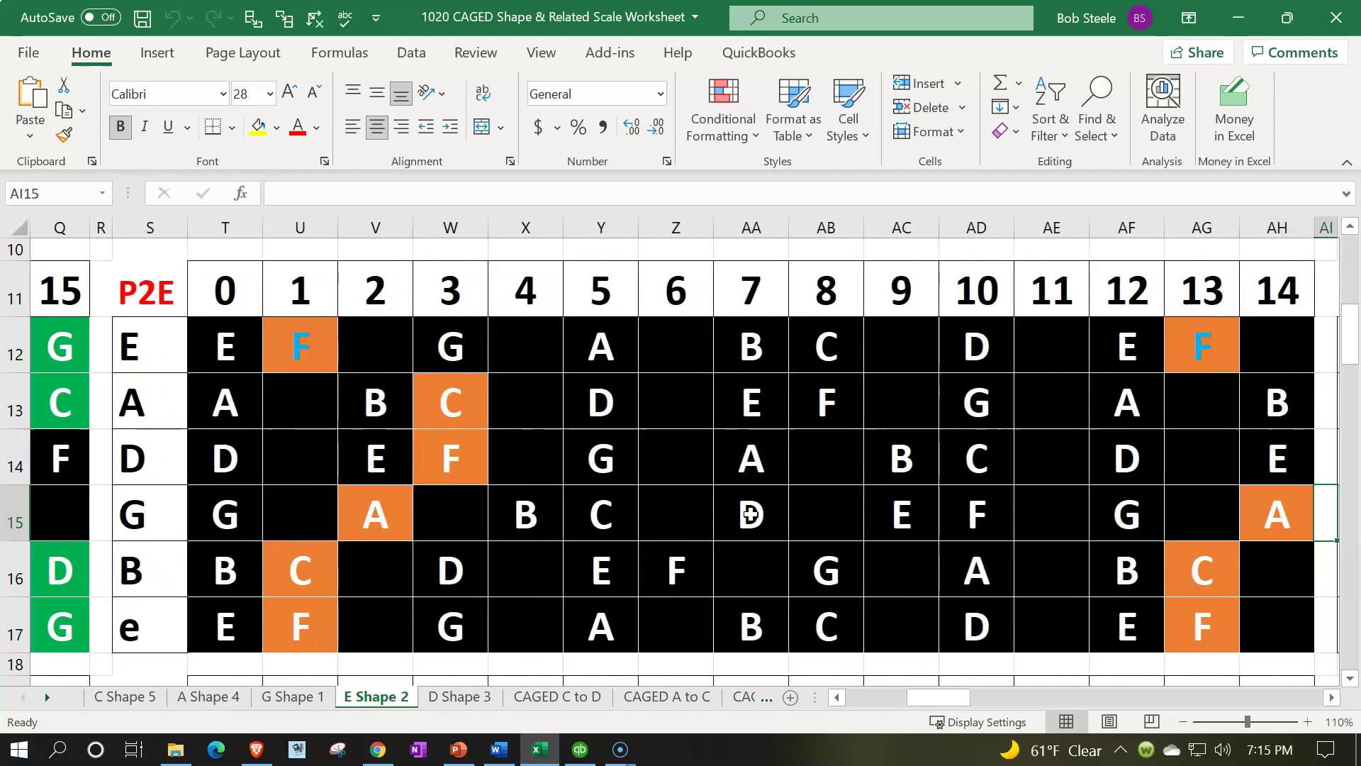
{"action": "key", "text": "Right"}
{"action": "key", "text": "Right"}
{"action": "key", "text": "Right"}
{"action": "key", "text": "Right"}
{"action": "key", "text": "Right"}
{"action": "key", "text": "Right"}
{"action": "key", "text": "Right"}
{"action": "key", "text": "Right"}
{"action": "key", "text": "Right"}
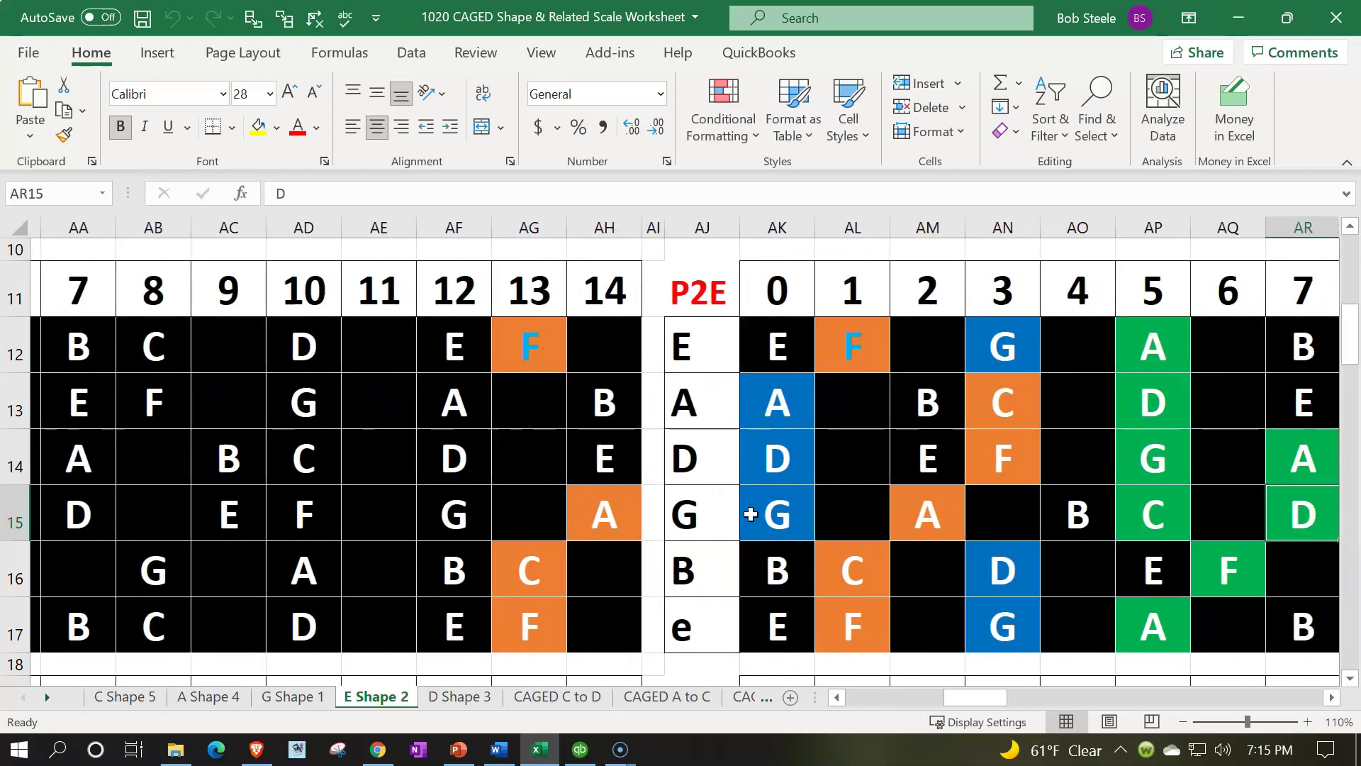
- Move to AZ15 and highlight the F chord's second pentatonic position AK12:AN17 in the combined P2E diagram
{"action": "key", "text": "Right"}
{"action": "key", "text": "Right"}
{"action": "key", "text": "Right"}
{"action": "key", "text": "Right"}
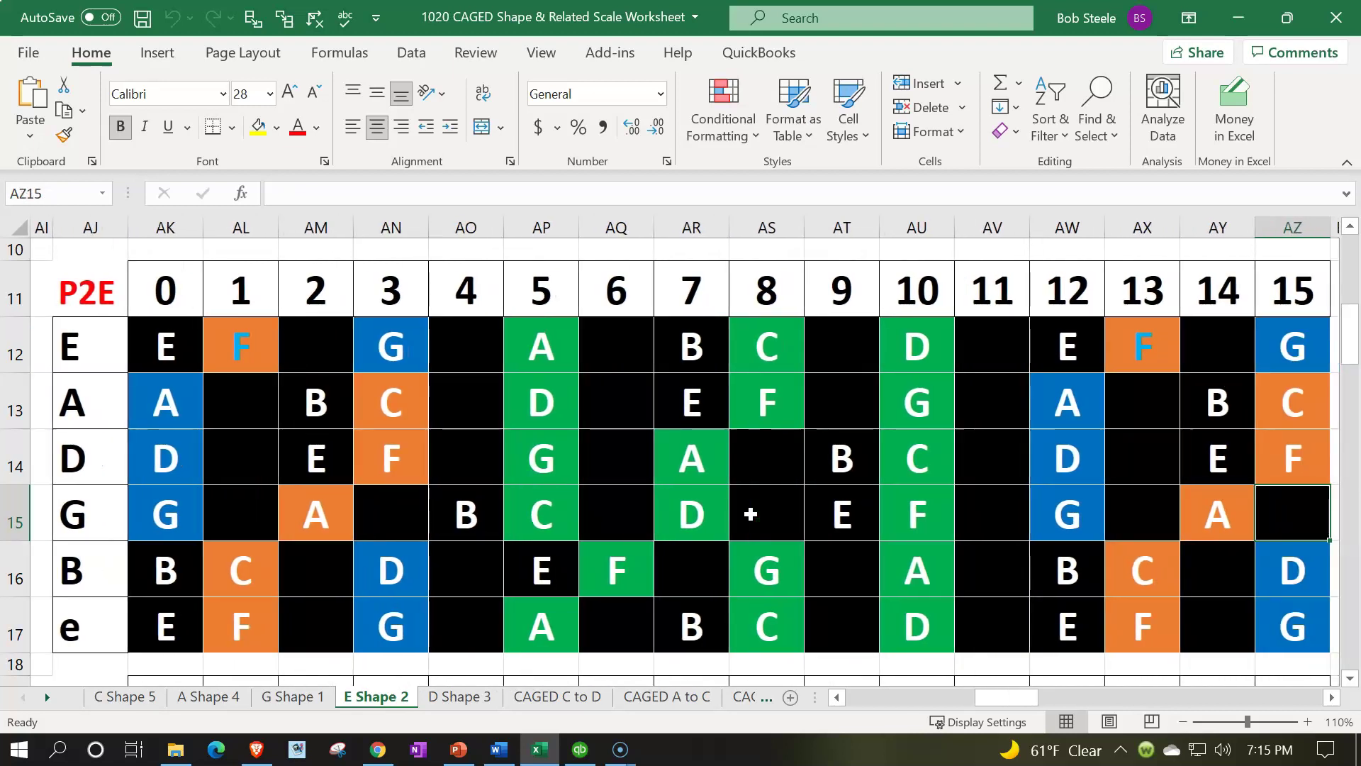
{"action": "left_click_drag", "start_coordinate": [168, 342], "coordinate": [375, 608]}
- In the E chord's P2E diagram above, highlight the position at frets 11 to 14 (AV3:AY9) and its open counterpart AK3:AM9
{"action": "scroll", "coordinate": [375, 609], "scroll_direction": "up", "scroll_amount": 3}
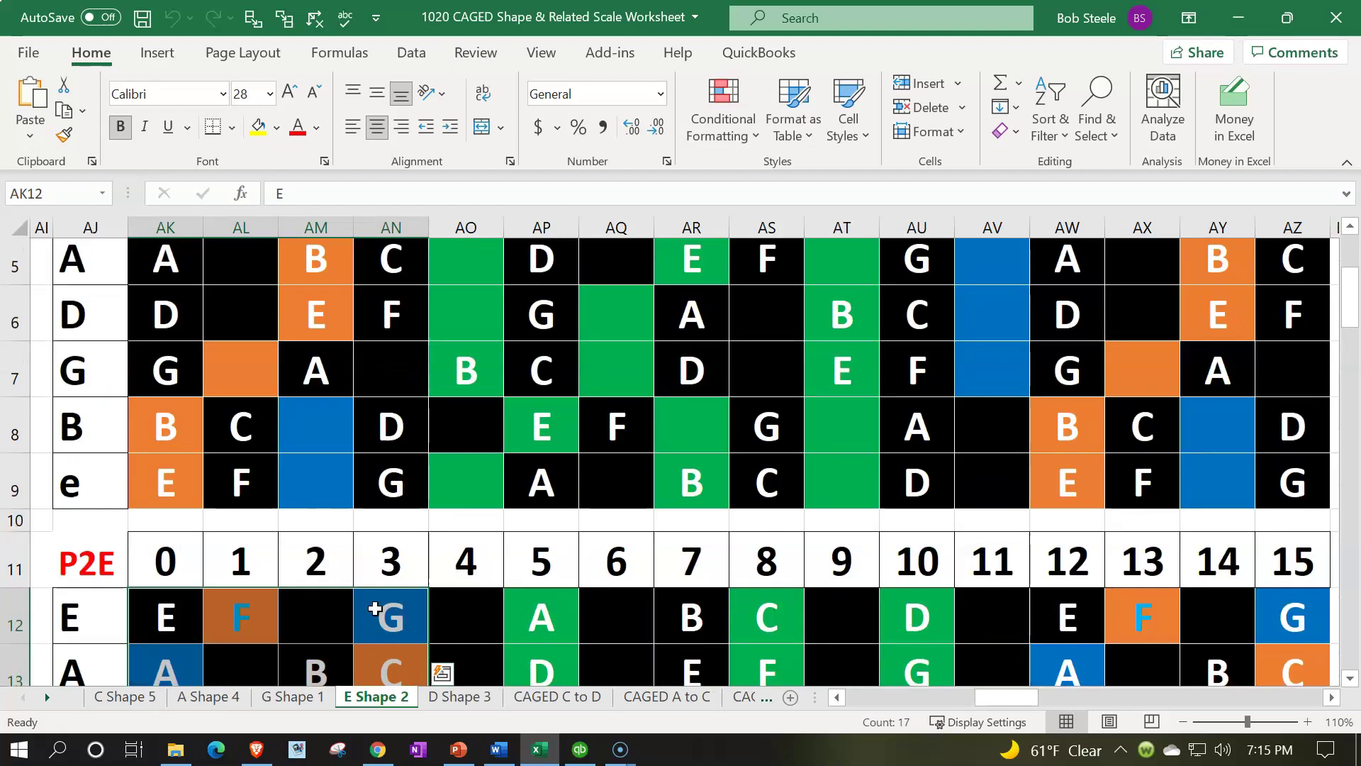
{"action": "left_click", "coordinate": [1350, 680]}
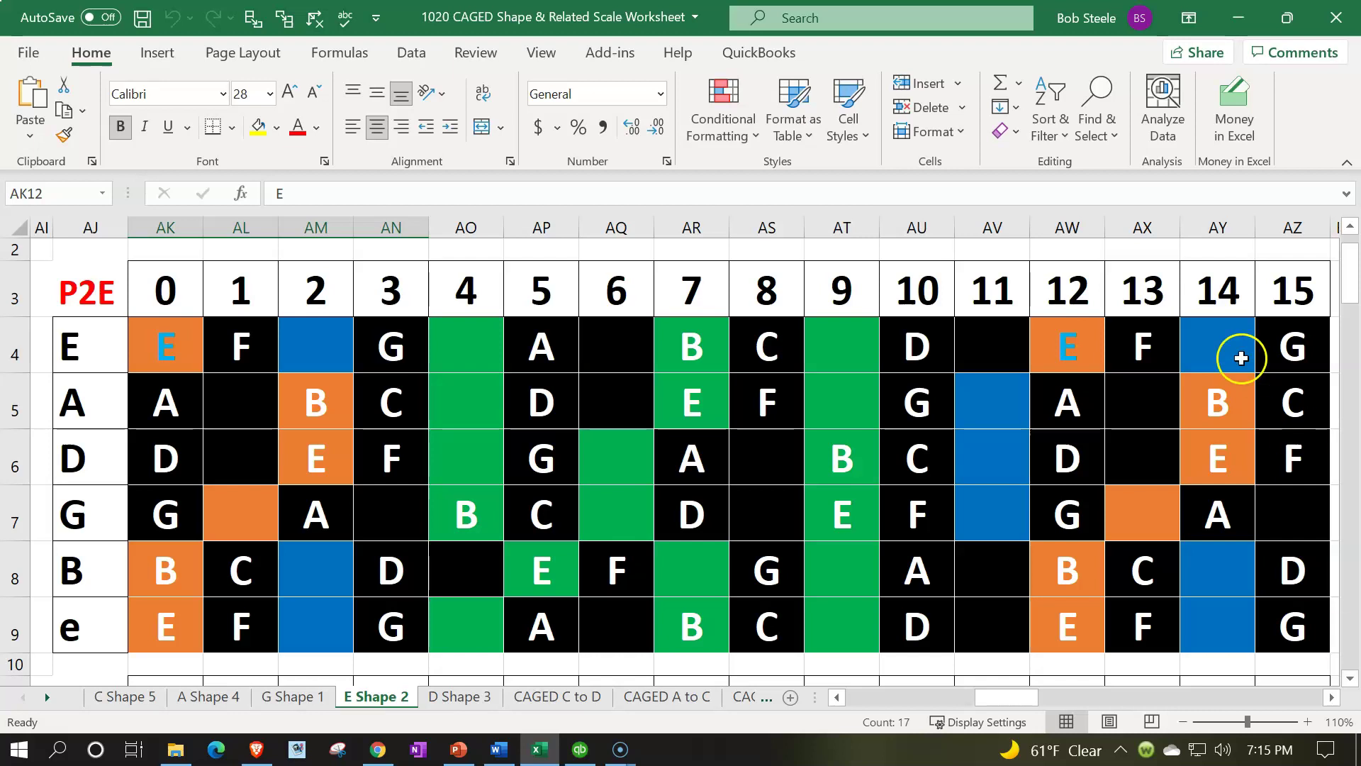
{"action": "left_click", "coordinate": [996, 285]}
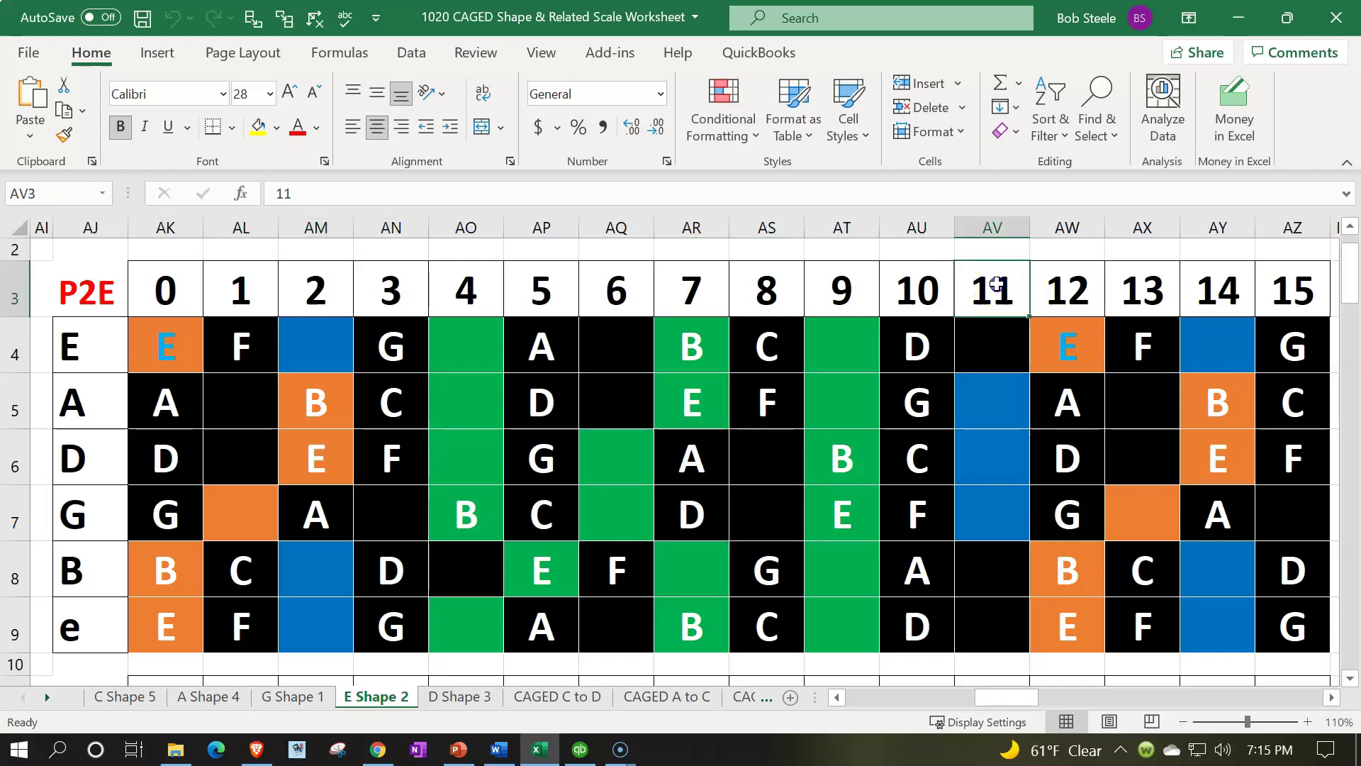
{"action": "left_click_drag", "start_coordinate": [996, 285], "coordinate": [1210, 627]}
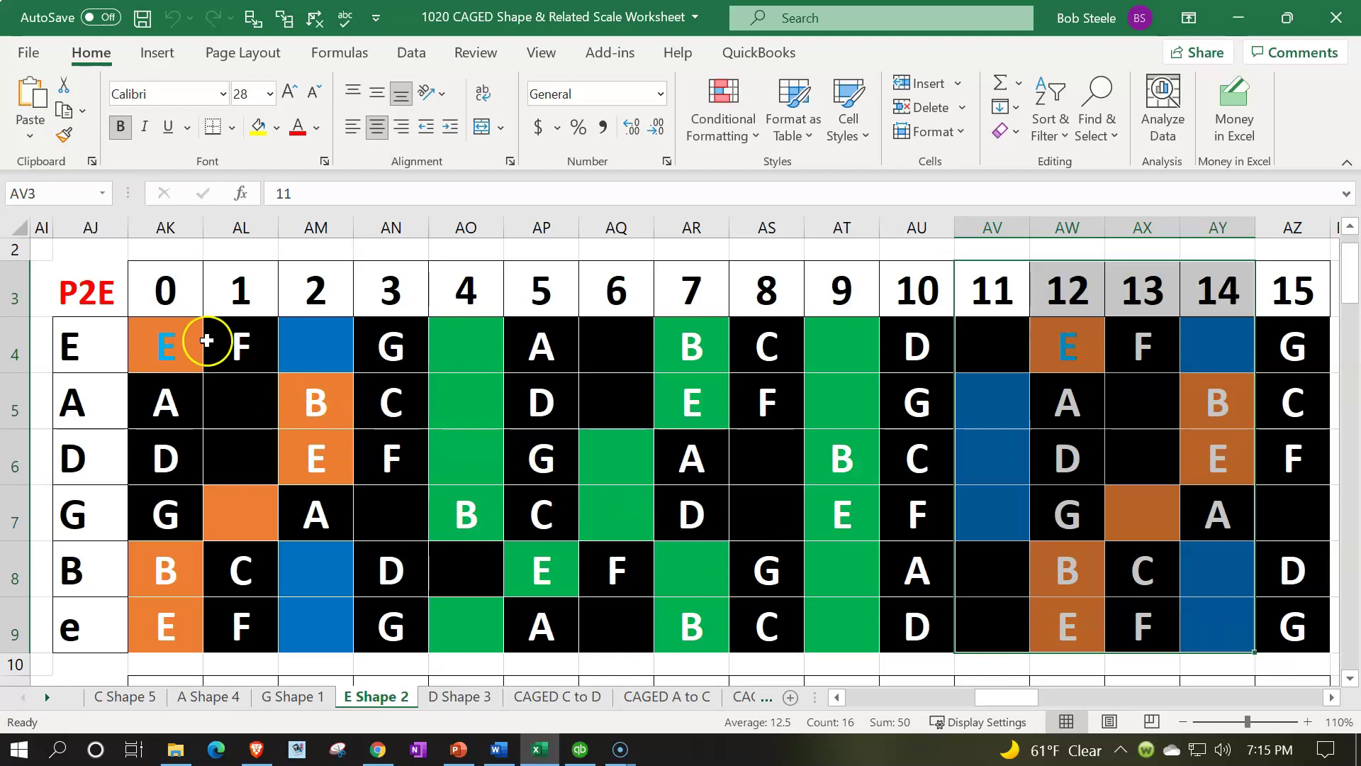
{"action": "left_click", "coordinate": [193, 304]}
{"action": "left_click_drag", "start_coordinate": [193, 304], "coordinate": [308, 623]}
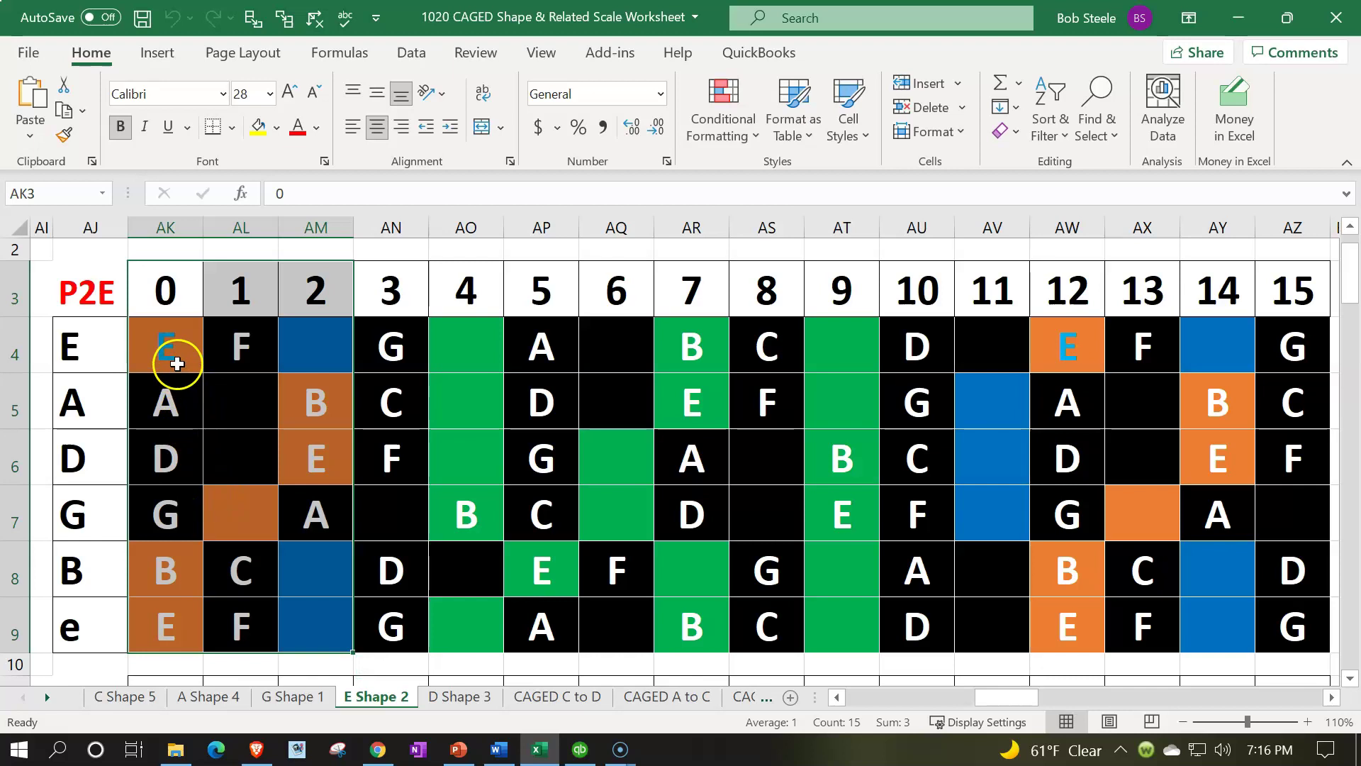
- Select the open E root in AK4, compare it with the F diagram below, and highlight AV3:AY9 and the fret 11 column AV3:AV9
{"action": "left_click", "coordinate": [174, 347]}
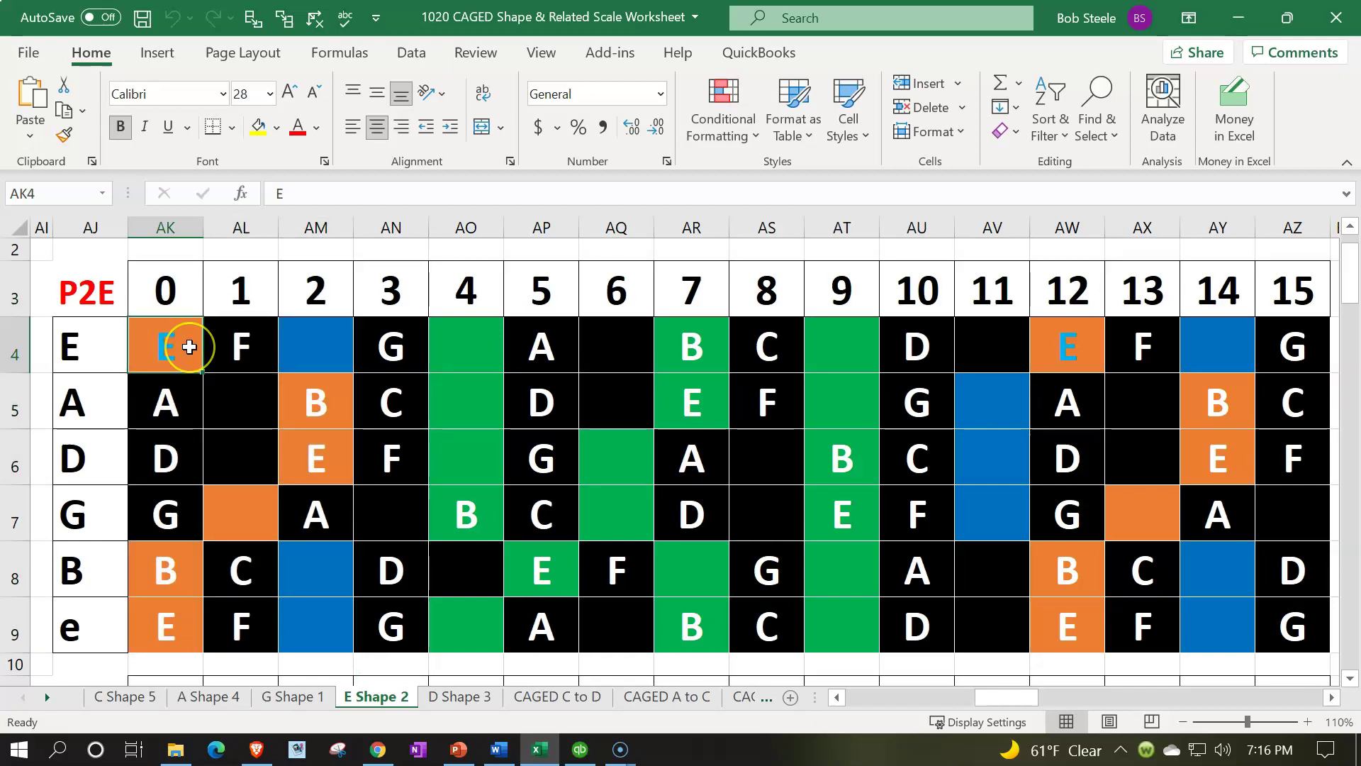
{"action": "scroll", "coordinate": [187, 345], "scroll_direction": "down", "scroll_amount": 3}
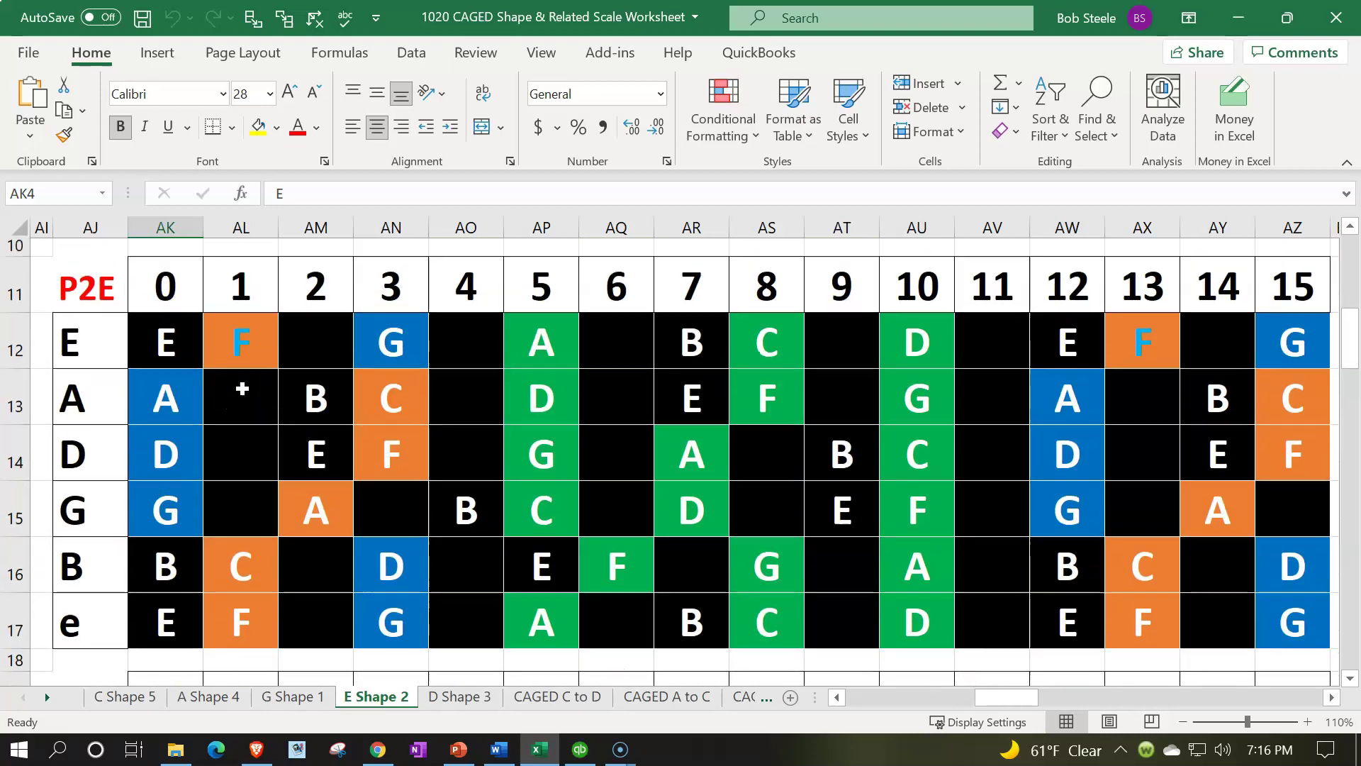
{"action": "scroll", "coordinate": [241, 388], "scroll_direction": "up", "scroll_amount": 3}
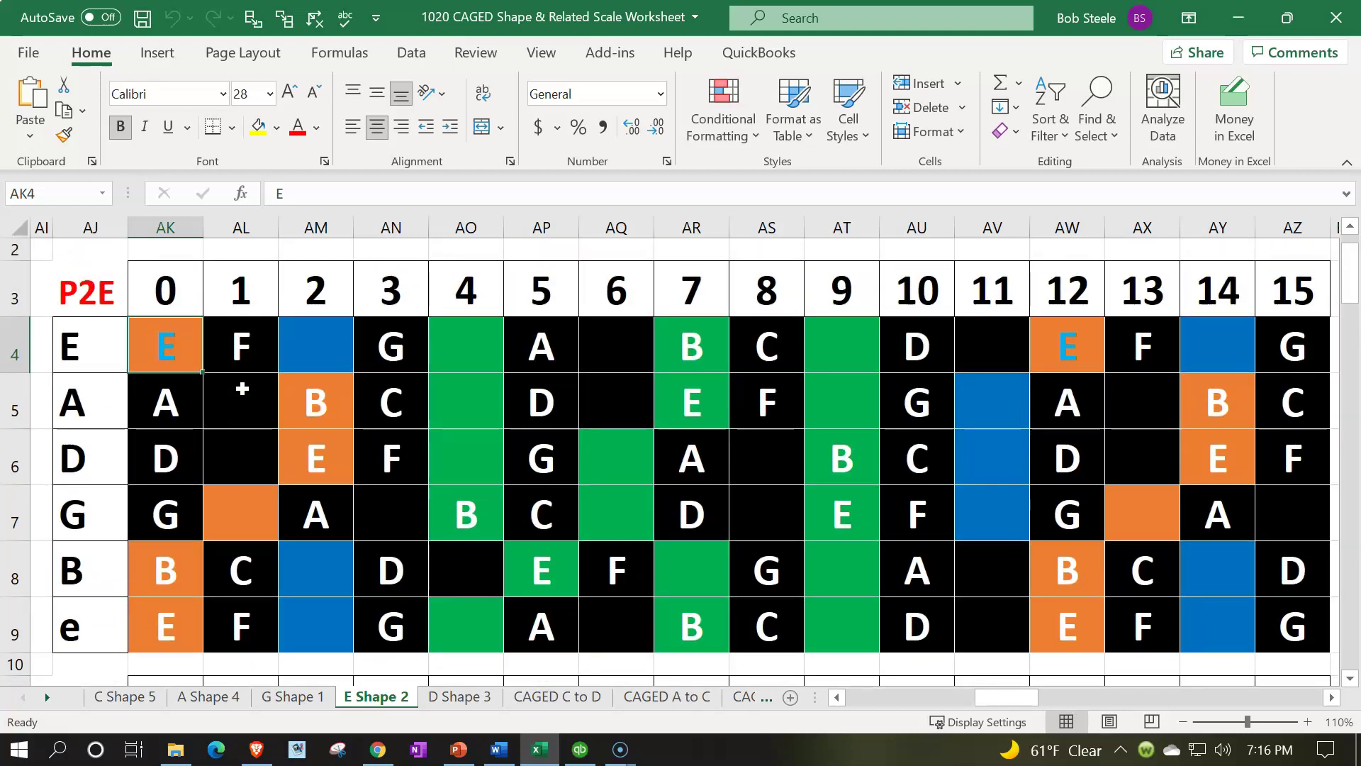
{"action": "left_click_drag", "start_coordinate": [997, 287], "coordinate": [1197, 607]}
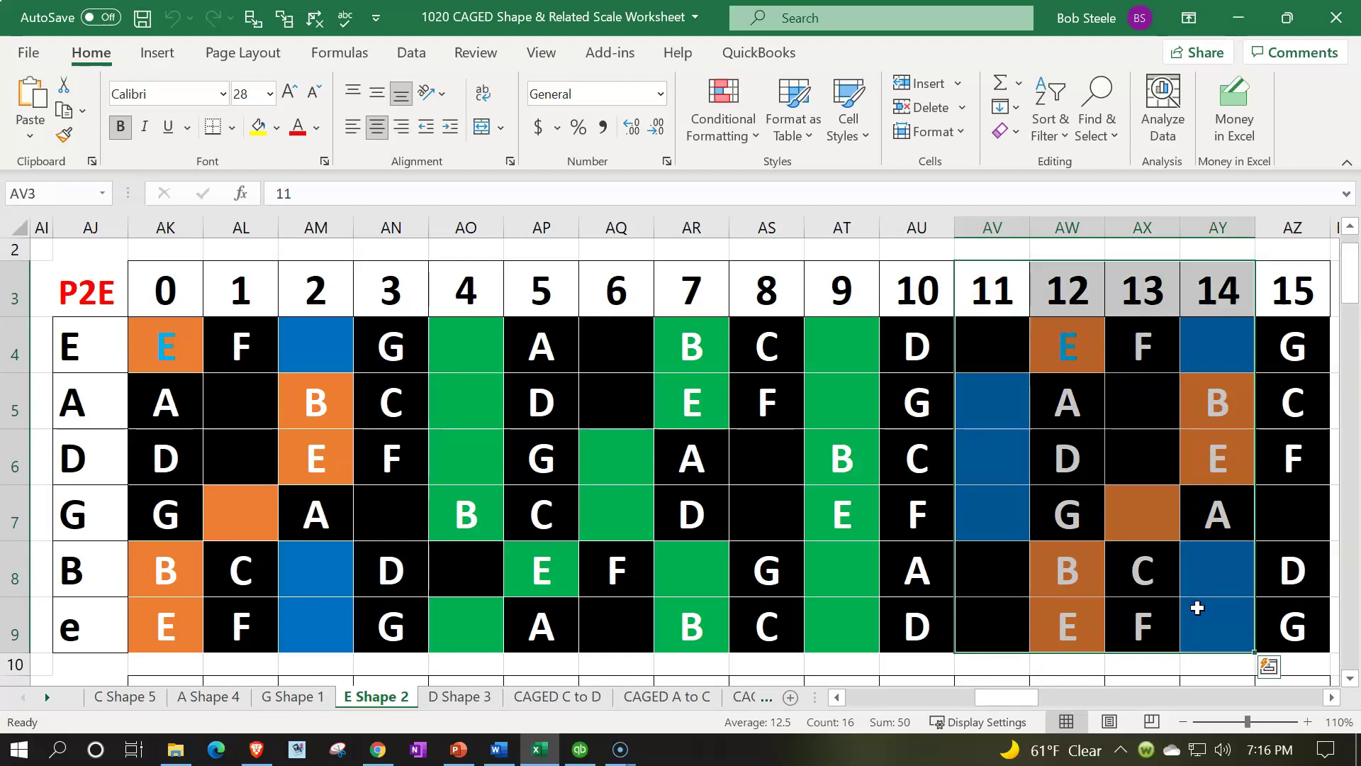
{"action": "left_click_drag", "start_coordinate": [991, 298], "coordinate": [997, 599]}
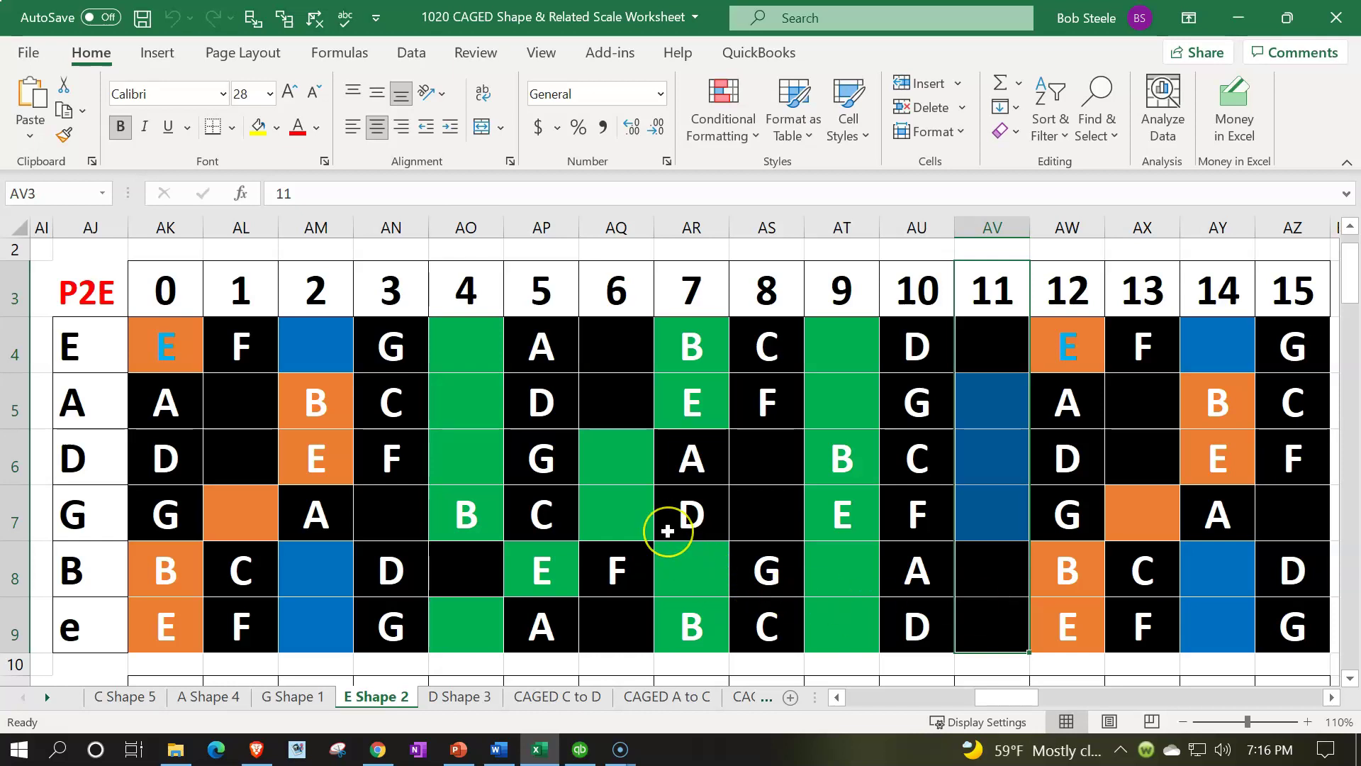
- In the F diagram, select the root in AL12 and highlight the scale position AK12:AN17 and the fret 1 to 3 block AL12:AN17
{"action": "scroll", "coordinate": [668, 539], "scroll_direction": "down", "scroll_amount": 2}
{"action": "scroll", "coordinate": [668, 532], "scroll_direction": "down", "scroll_amount": 3}
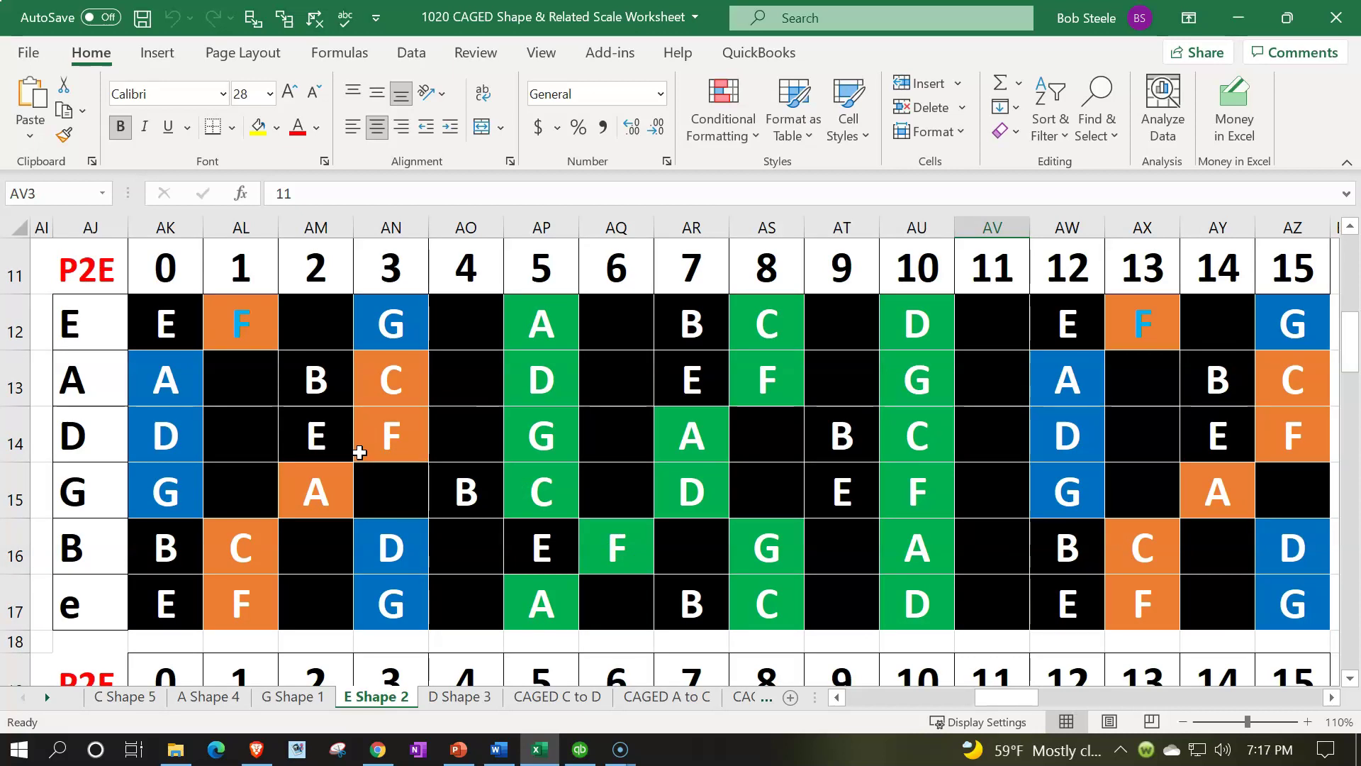
{"action": "left_click", "coordinate": [249, 326]}
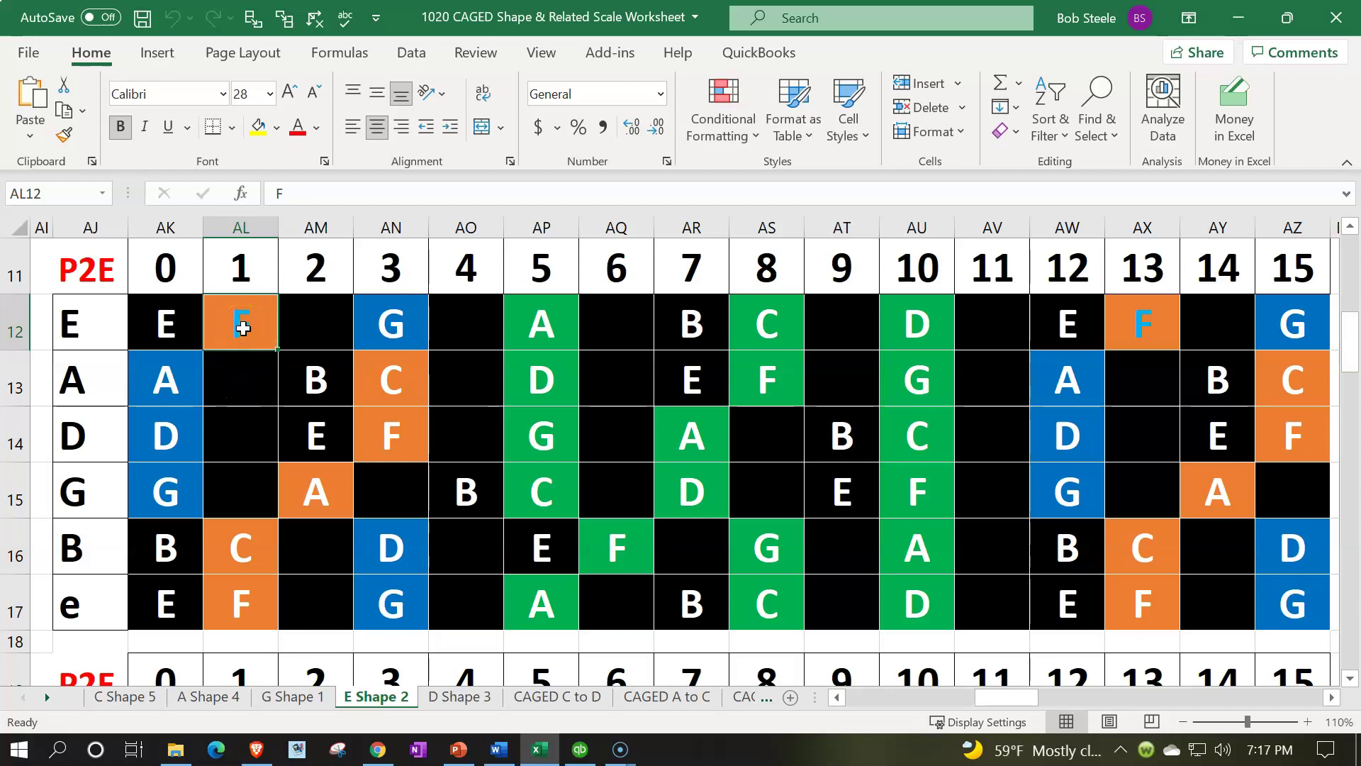
{"action": "left_click", "coordinate": [243, 327]}
{"action": "left_click_drag", "start_coordinate": [188, 322], "coordinate": [363, 573]}
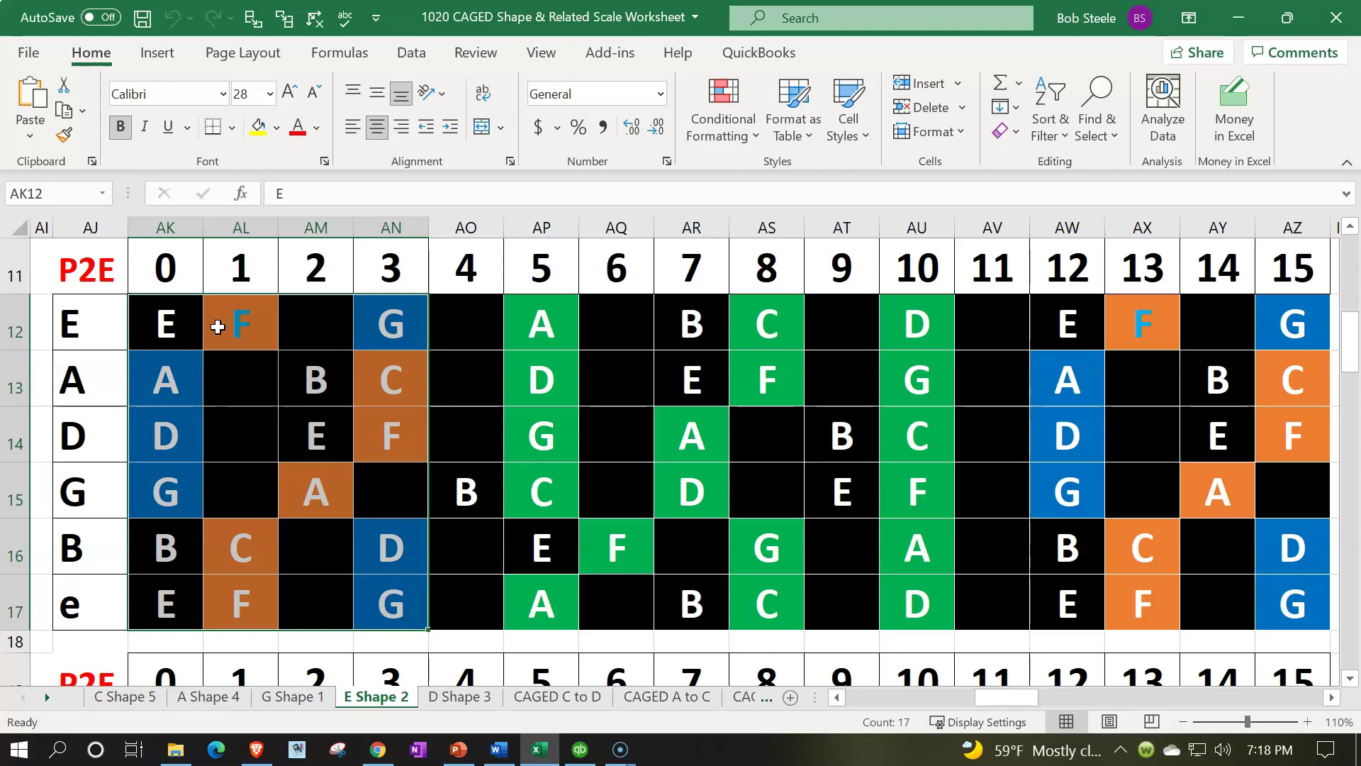
{"action": "left_click", "coordinate": [237, 328]}
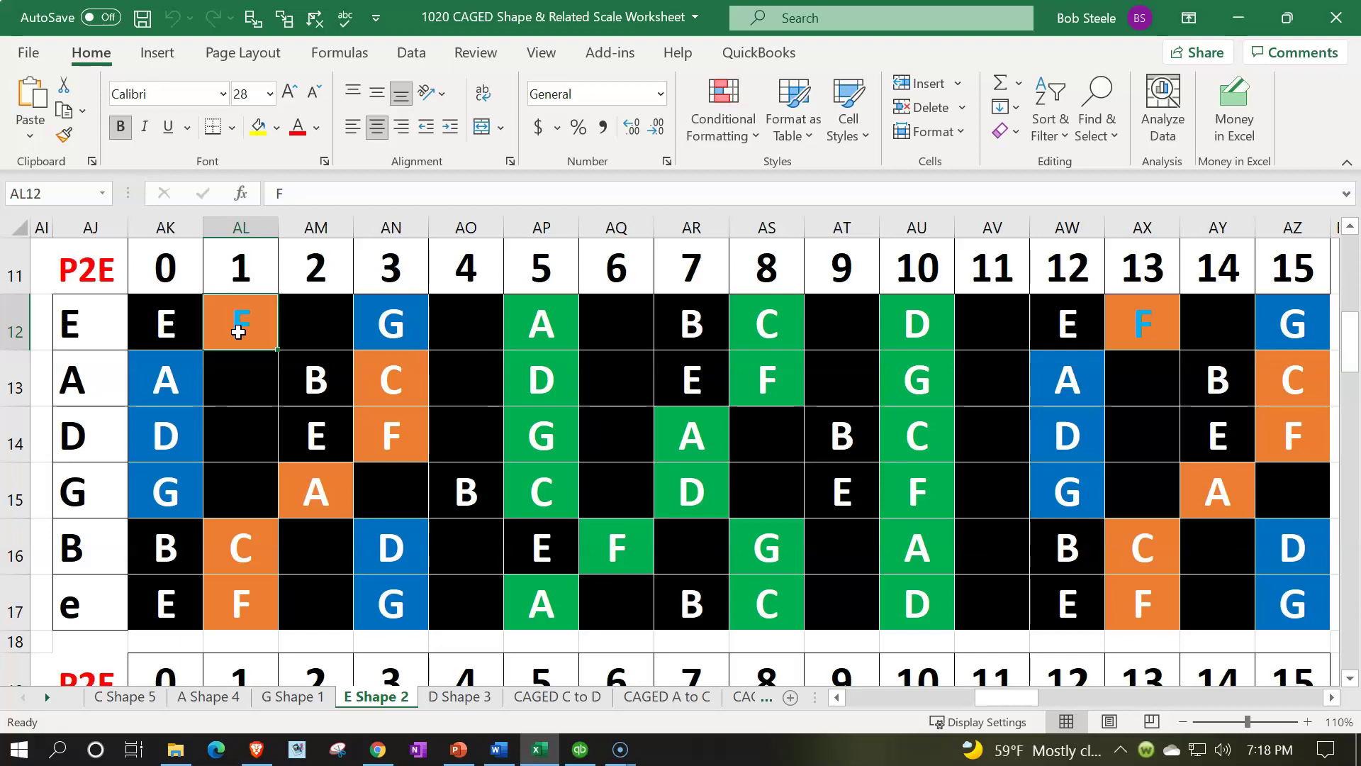
{"action": "left_click_drag", "start_coordinate": [239, 332], "coordinate": [366, 604]}
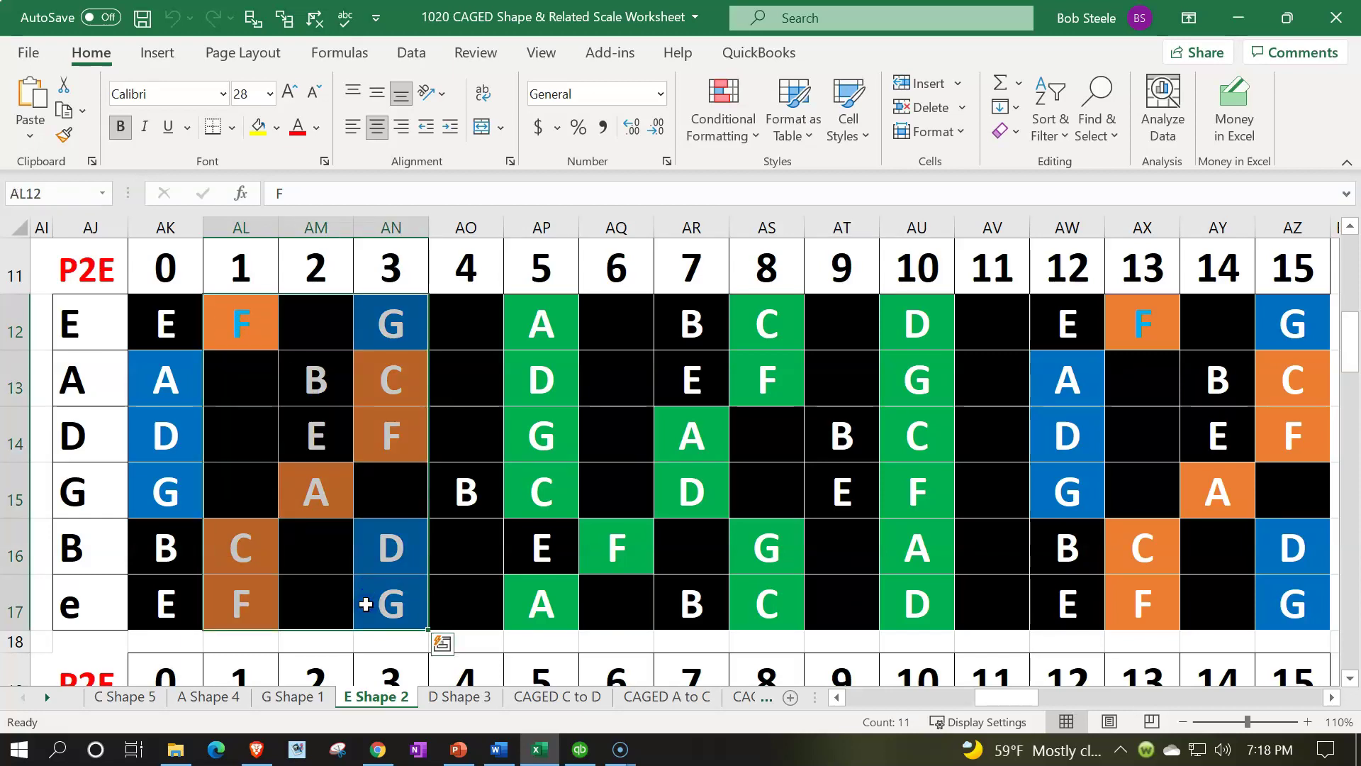
- Point out the open D and G scale notes of the F diagram in AK14 and AK15
{"action": "left_click", "coordinate": [186, 408]}
{"action": "left_click", "coordinate": [177, 435]}
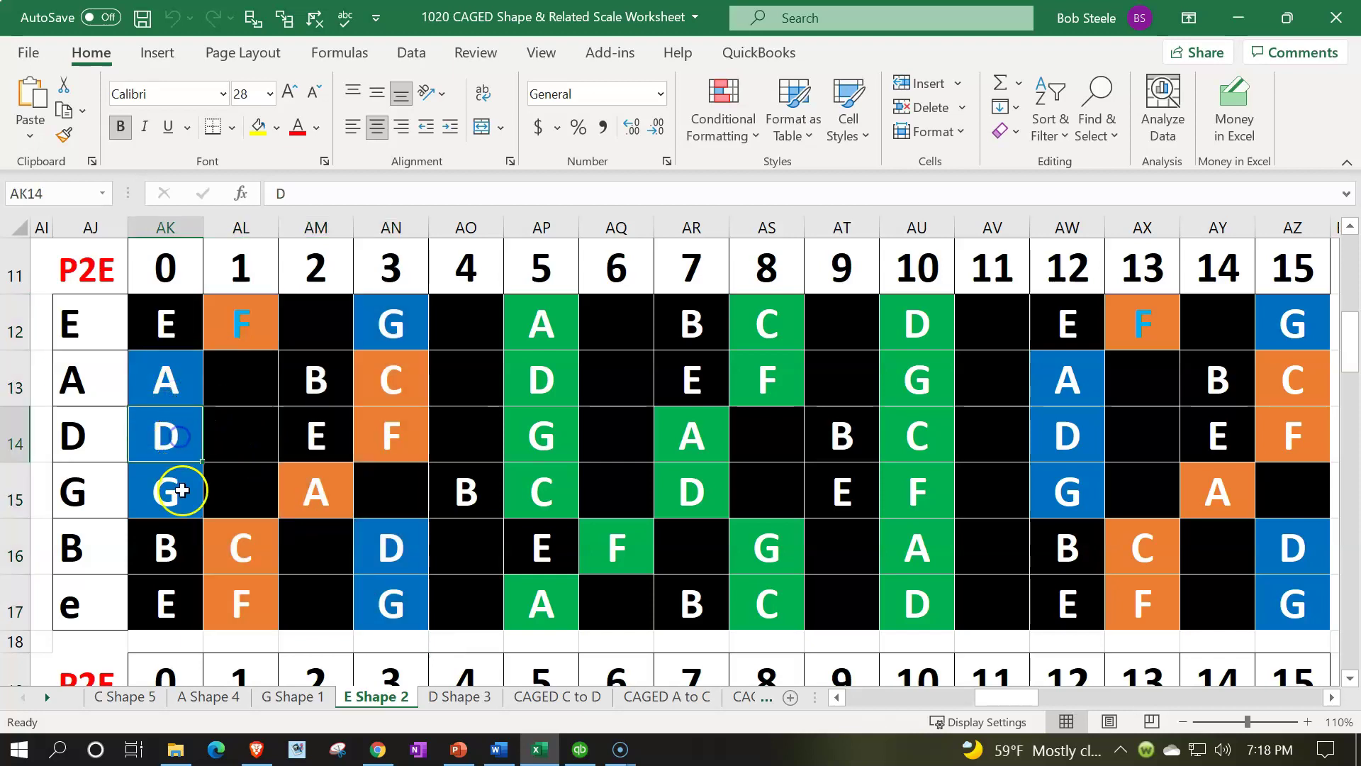
{"action": "left_click", "coordinate": [182, 490]}
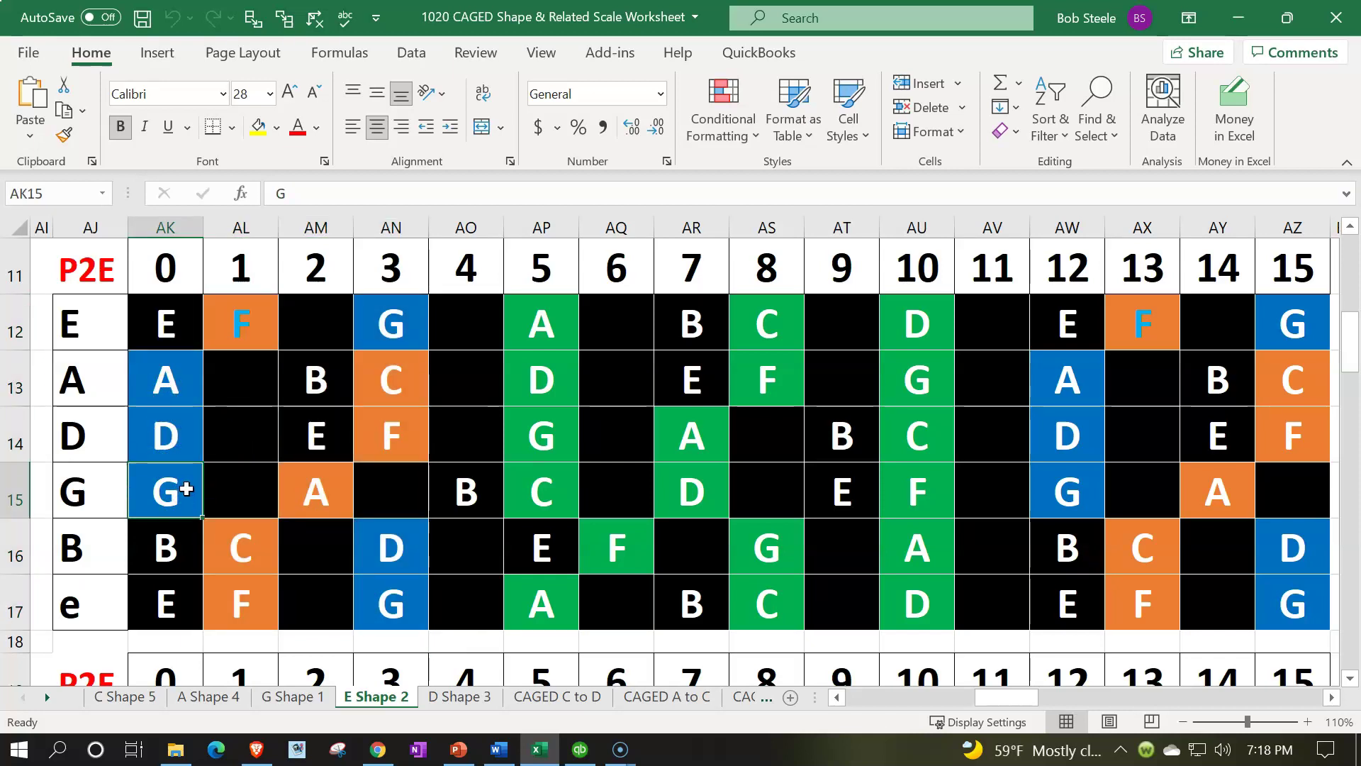
{"action": "left_click", "coordinate": [187, 475]}
{"action": "left_click", "coordinate": [188, 476]}
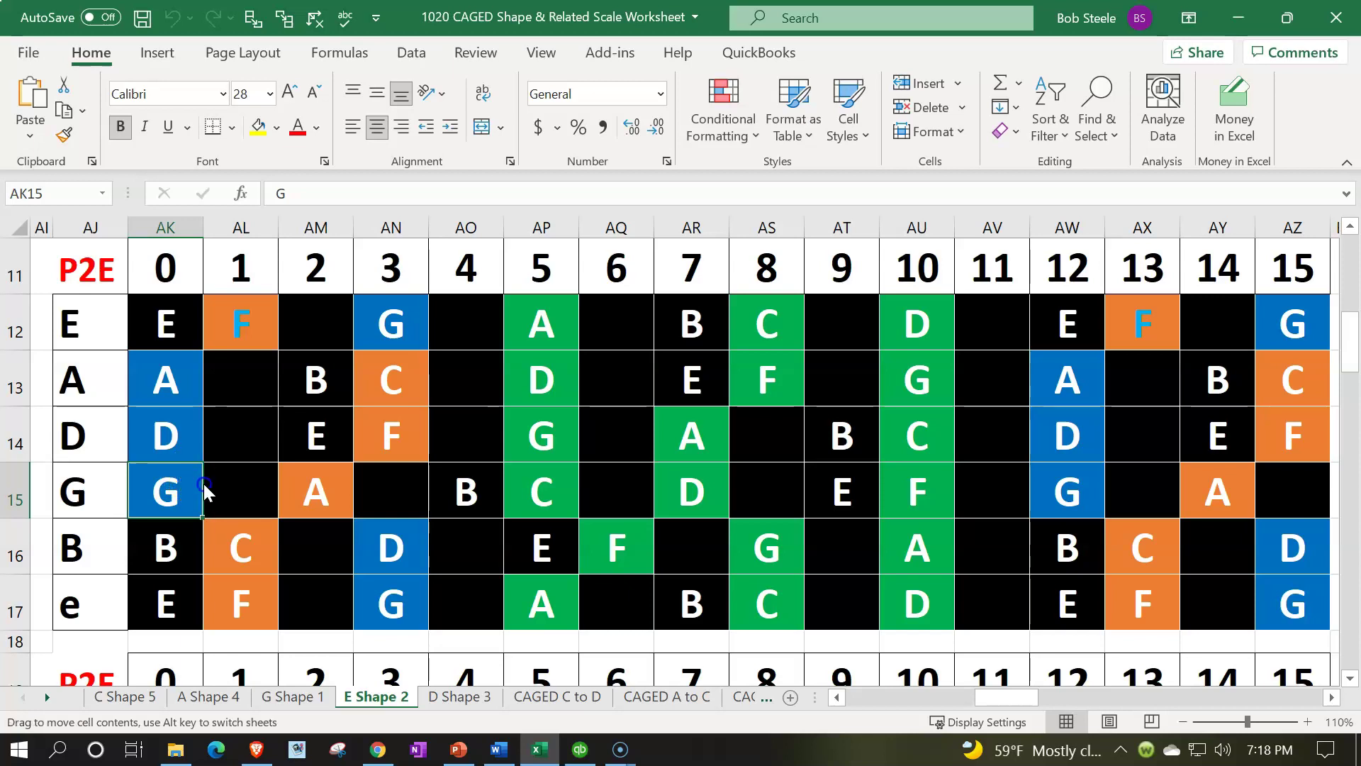
- Move along row 15 to CJ15 to view the P2E diagram with the added scale notes starting in column BT
{"action": "key", "text": "Right"}
{"action": "key", "text": "Right"}
{"action": "key", "text": "Right"}
{"action": "key", "text": "Right"}
{"action": "key", "text": "Right"}
{"action": "key", "text": "Right"}
{"action": "key", "text": "Right"}
{"action": "key", "text": "Right"}
{"action": "key", "text": "Right"}
{"action": "key", "text": "Right"}
{"action": "key", "text": "Right"}
{"action": "key", "text": "Right"}
{"action": "key", "text": "Right"}
{"action": "key", "text": "Right"}
{"action": "key", "text": "Right"}
{"action": "key", "text": "Right"}
{"action": "key", "text": "Right"}
{"action": "key", "text": "Right"}
{"action": "key", "text": "Right"}
{"action": "key", "text": "Right"}
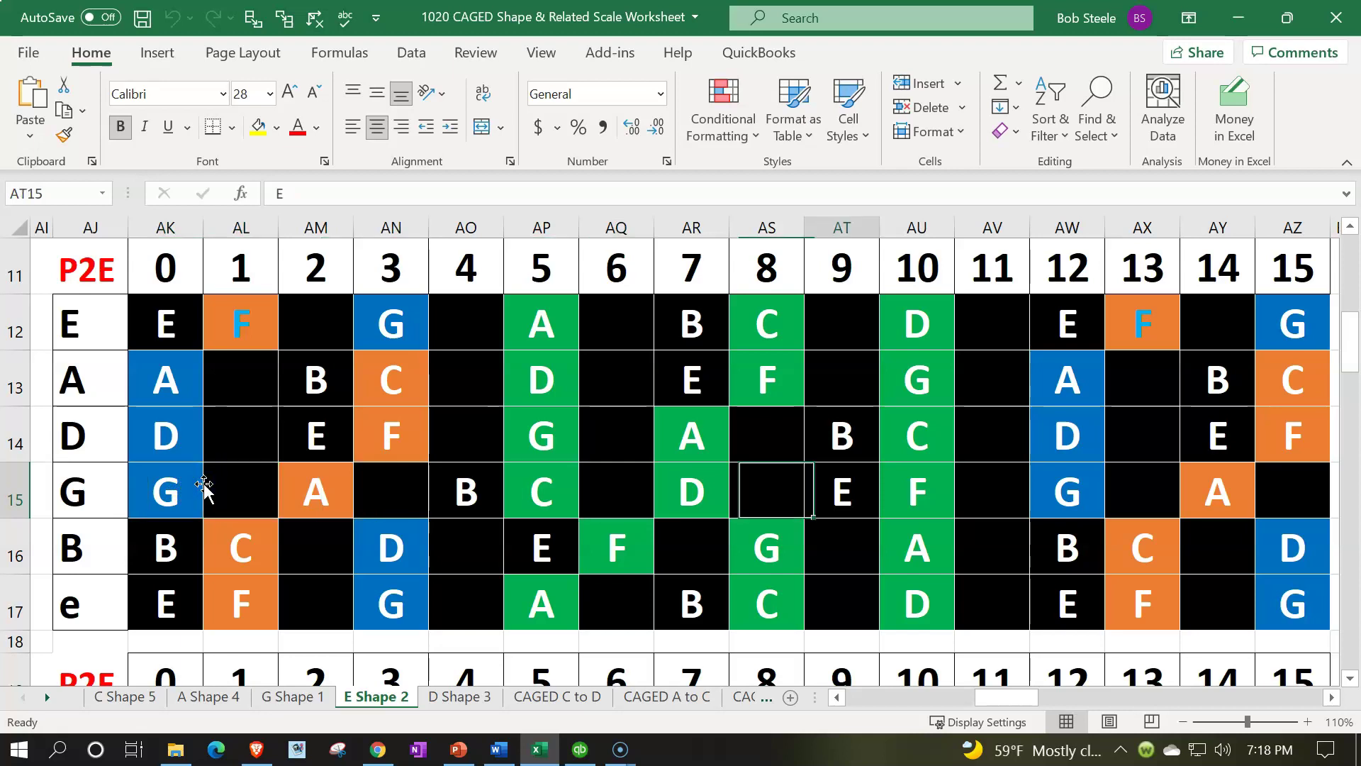
{"action": "key", "text": "Right"}
{"action": "key", "text": "Right"}
{"action": "key", "text": "Right"}
{"action": "key", "text": "Right"}
{"action": "key", "text": "Right"}
{"action": "key", "text": "Right"}
{"action": "key", "text": "Right"}
{"action": "key", "text": "Right"}
{"action": "key", "text": "Right"}
{"action": "key", "text": "Right"}
{"action": "key", "text": "Right"}
{"action": "key", "text": "Right"}
{"action": "key", "text": "Right"}
{"action": "key", "text": "Right"}
{"action": "key", "text": "Right"}
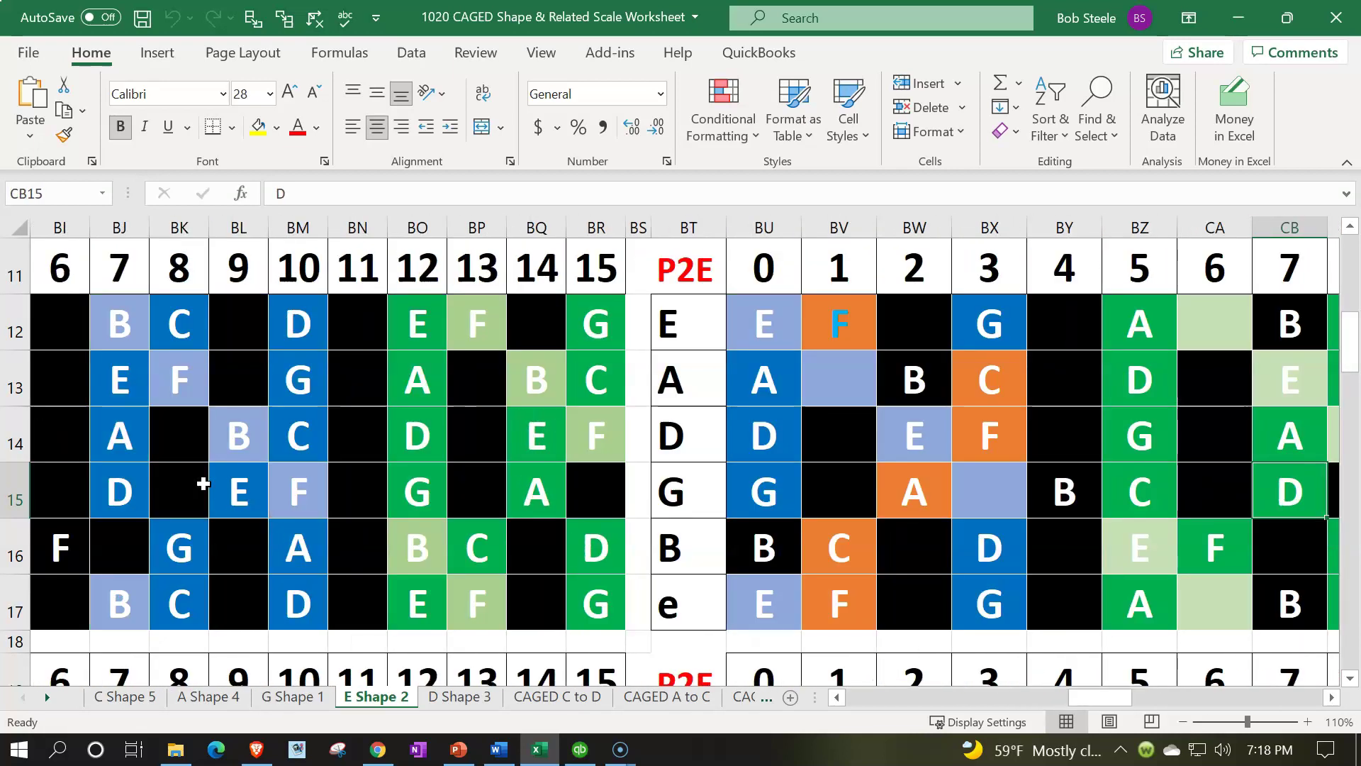
{"action": "key", "text": "Right"}
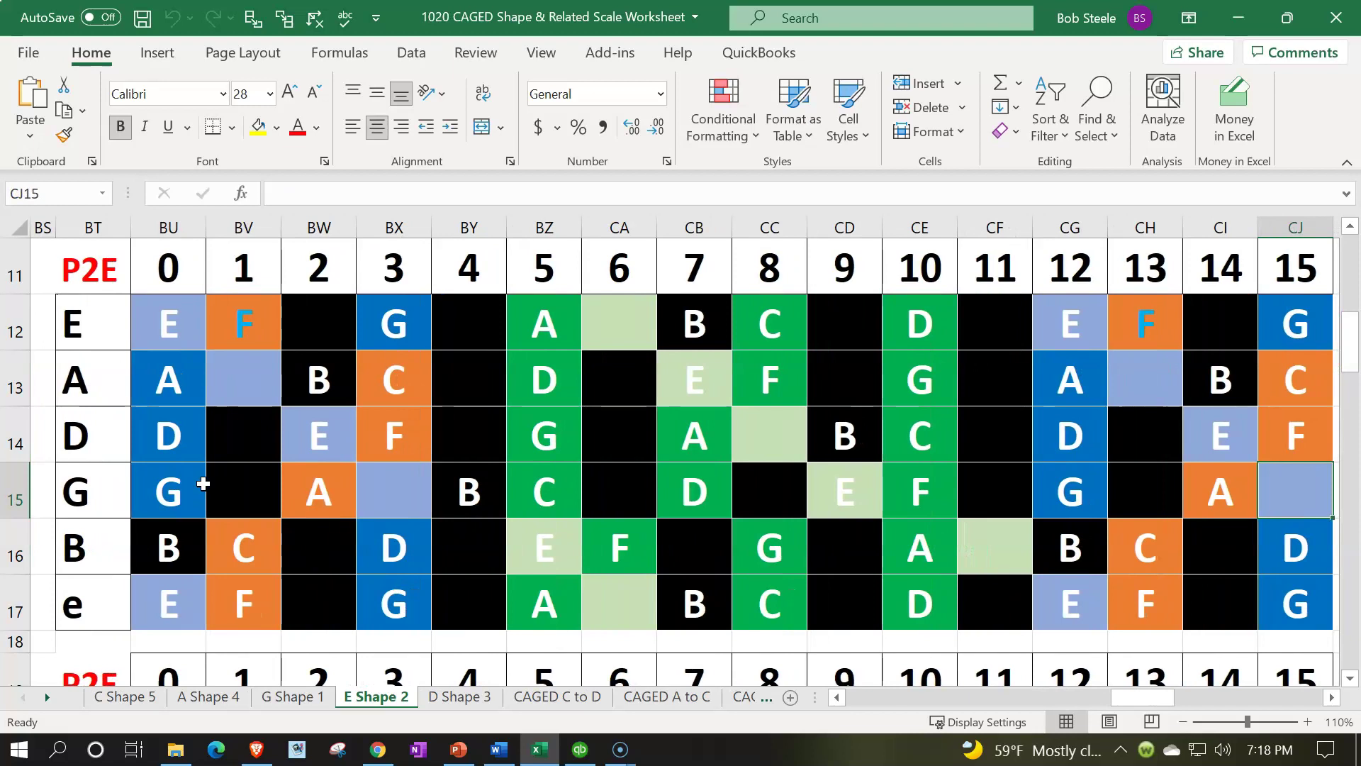
- Select the added scale note cell BV13, and move along row 13 to the F chromatic scale at CL13:CX13
{"action": "left_click", "coordinate": [237, 376]}
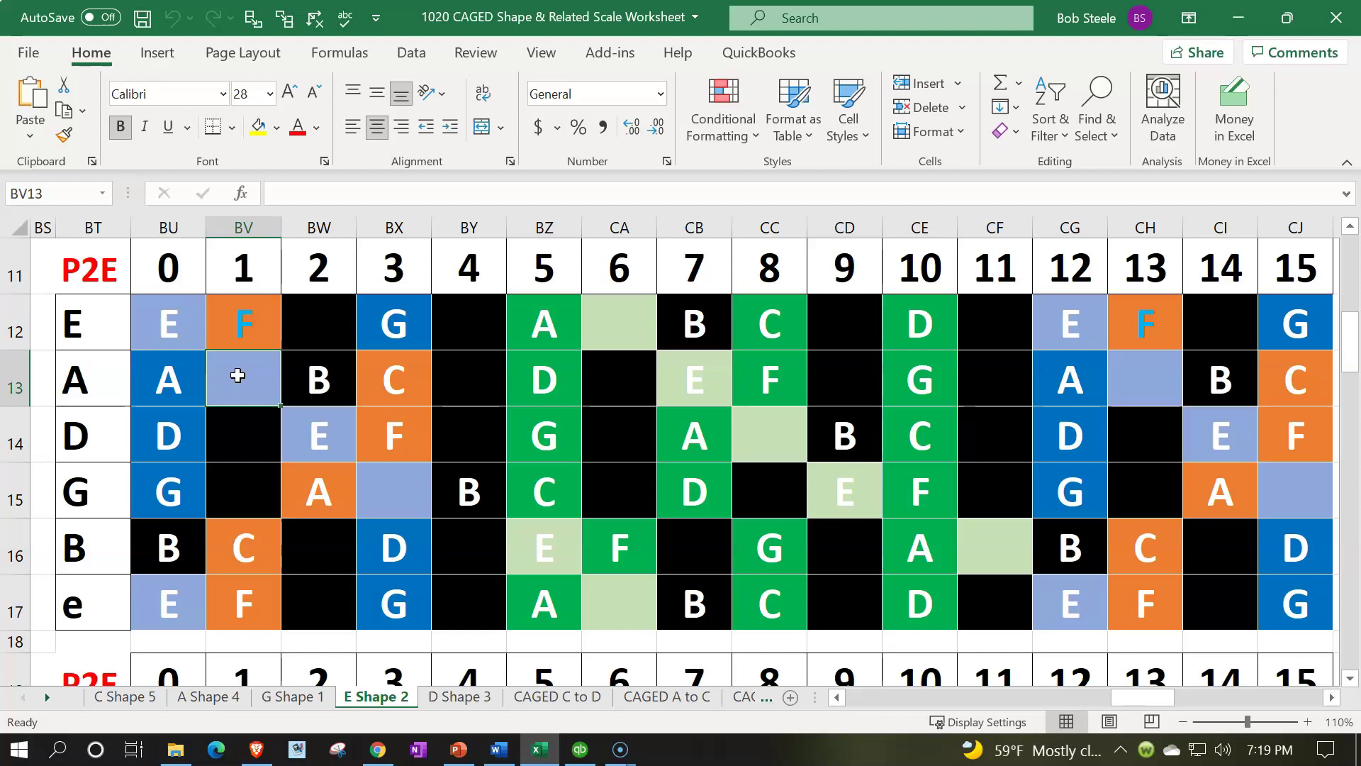
{"action": "left_click", "coordinate": [209, 378]}
{"action": "key", "text": "Right"}
{"action": "key", "text": "Right"}
{"action": "key", "text": "Right"}
{"action": "key", "text": "Right"}
{"action": "key", "text": "Right"}
{"action": "key", "text": "Right"}
{"action": "key", "text": "Right"}
{"action": "key", "text": "Right"}
{"action": "key", "text": "Right"}
{"action": "key", "text": "Right"}
{"action": "key", "text": "Right"}
{"action": "key", "text": "Right"}
{"action": "key", "text": "Right"}
{"action": "key", "text": "Right"}
{"action": "key", "text": "Right"}
{"action": "key", "text": "Right"}
{"action": "key", "text": "Right"}
{"action": "key", "text": "Right"}
{"action": "key", "text": "Right"}
{"action": "key", "text": "Right"}
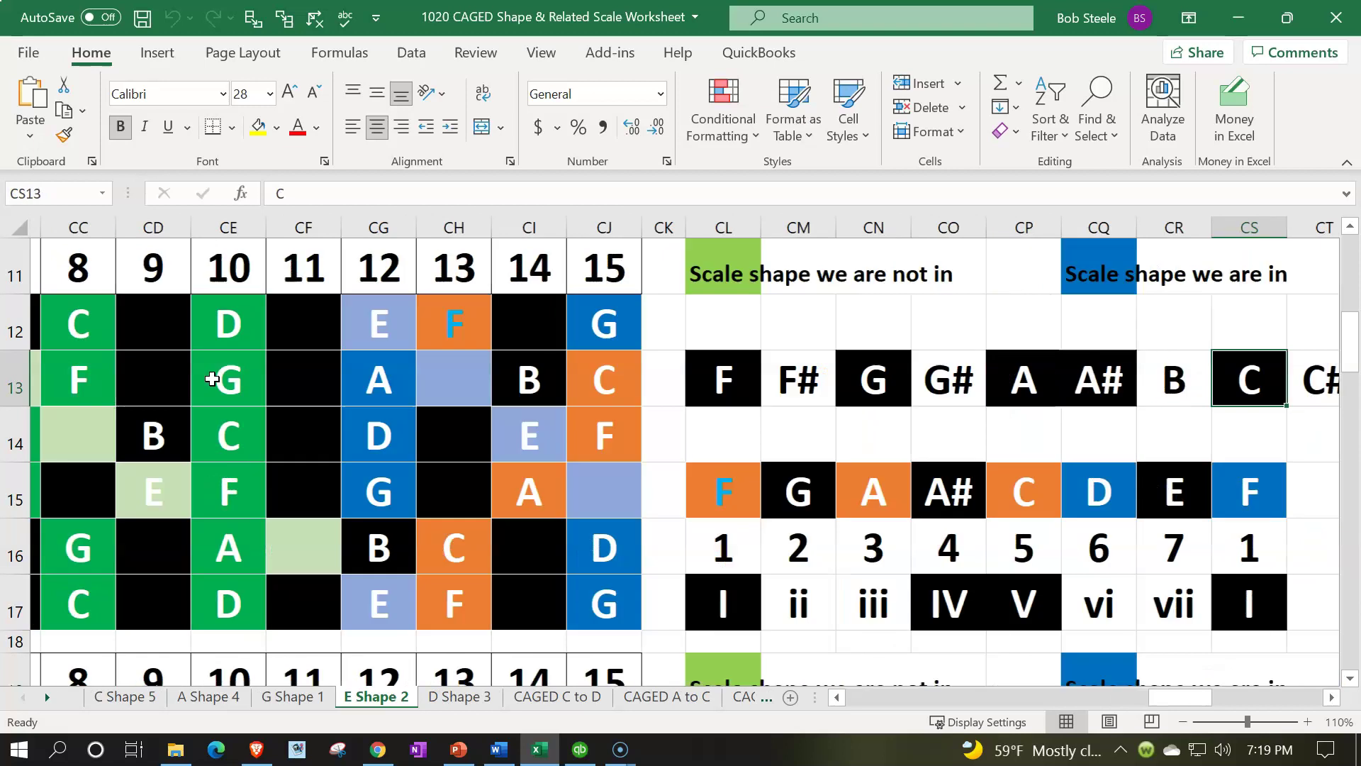
{"action": "key", "text": "Right"}
{"action": "key", "text": "Right"}
{"action": "key", "text": "Right"}
{"action": "key", "text": "Right"}
- Return to F in CL13 and trace the major scale steps along the chromatic row through G, A and C to CX13
{"action": "key", "text": "Left"}
{"action": "key", "text": "Left"}
{"action": "key", "text": "Left"}
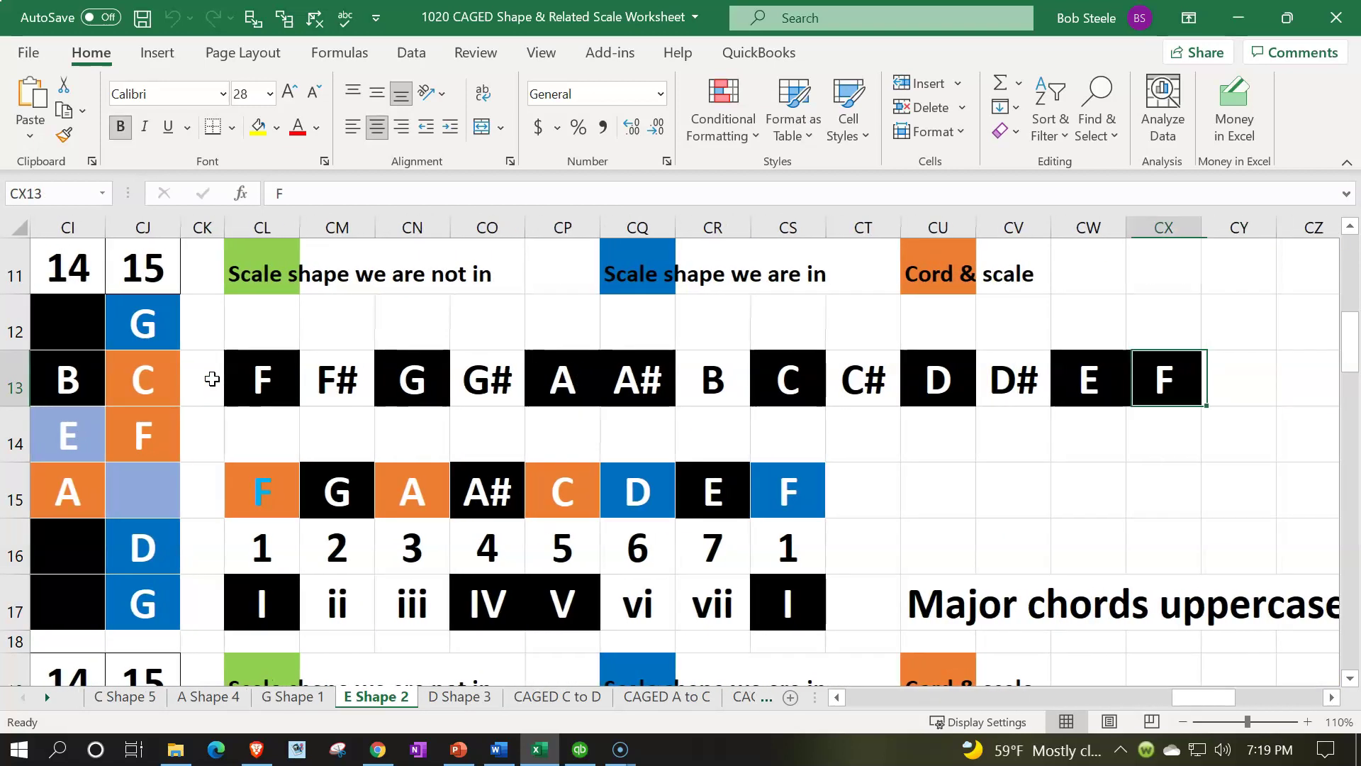
{"action": "key", "text": "Left"}
{"action": "key", "text": "Left"}
{"action": "key", "text": "Left"}
{"action": "key", "text": "Left"}
{"action": "key", "text": "Left"}
{"action": "key", "text": "Left"}
{"action": "key", "text": "Left"}
{"action": "key", "text": "Left"}
{"action": "key", "text": "Left"}
{"action": "key", "text": "Left"}
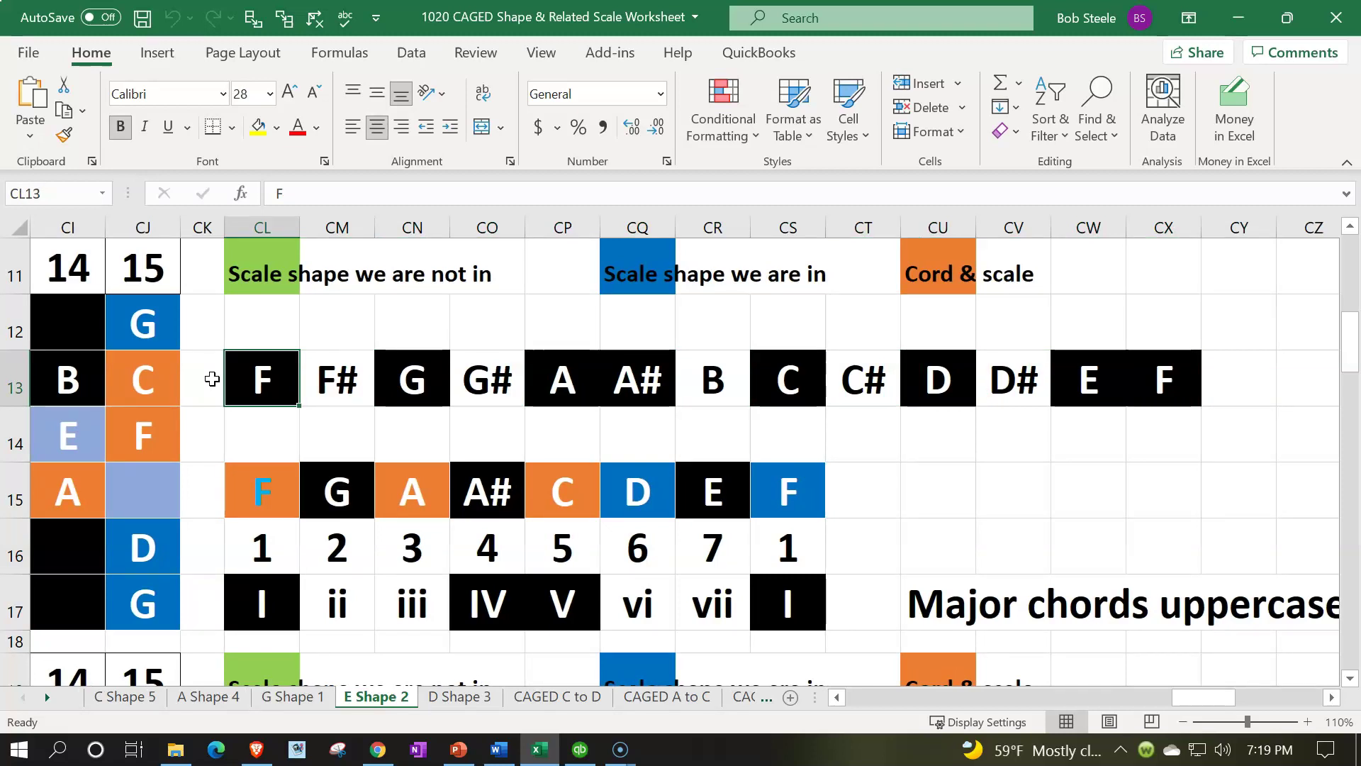
{"action": "key", "text": "Right"}
{"action": "key", "text": "Right"}
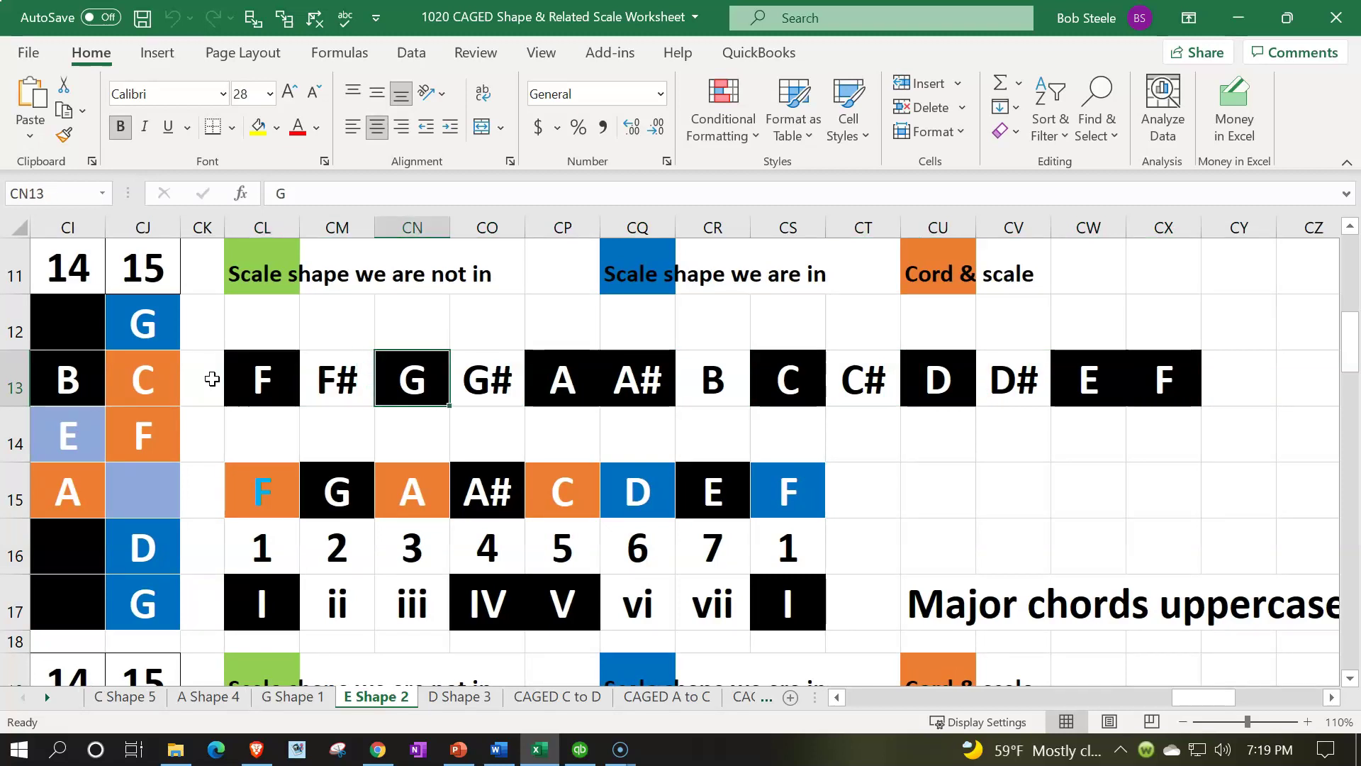
{"action": "key", "text": "Right"}
{"action": "key", "text": "Right"}
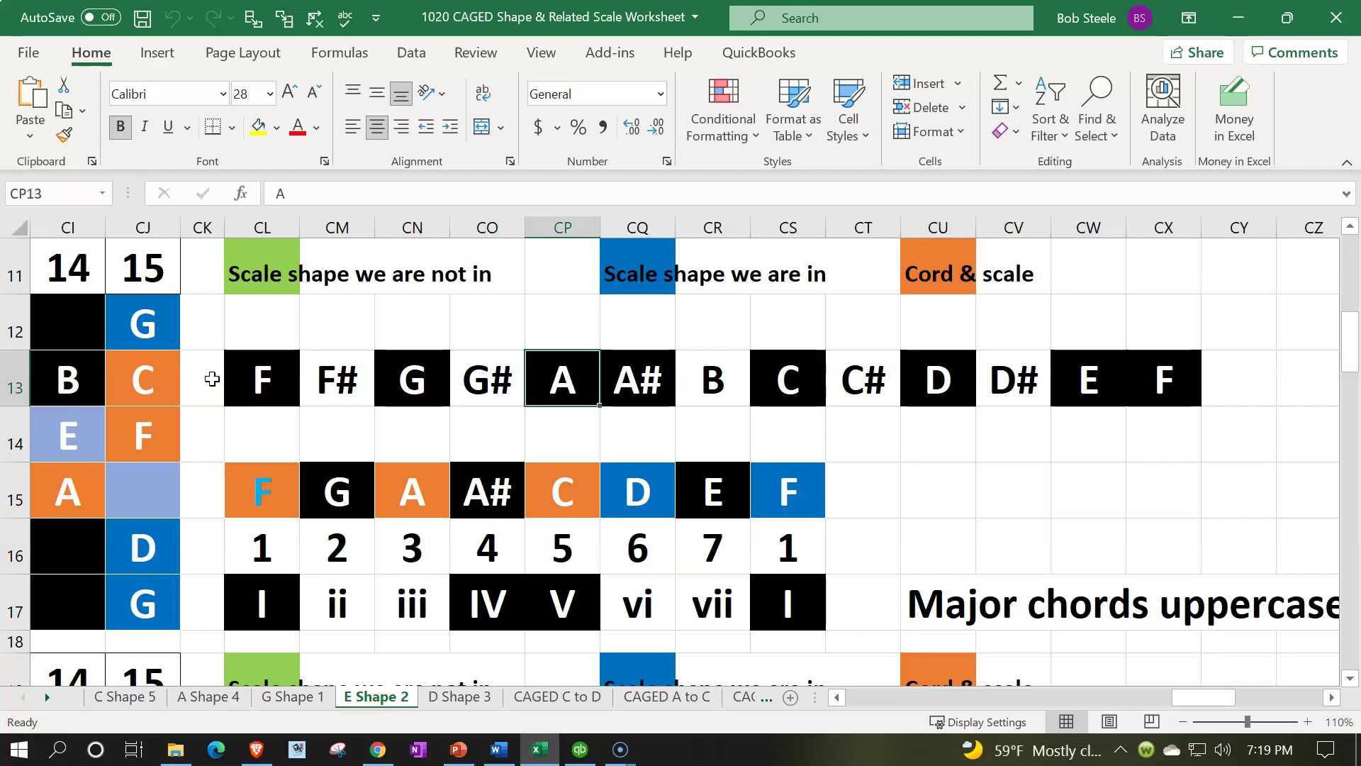
{"action": "key", "text": "Right"}
{"action": "key", "text": "Right"}
{"action": "key", "text": "Right"}
{"action": "key", "text": "Right"}
{"action": "key", "text": "Right"}
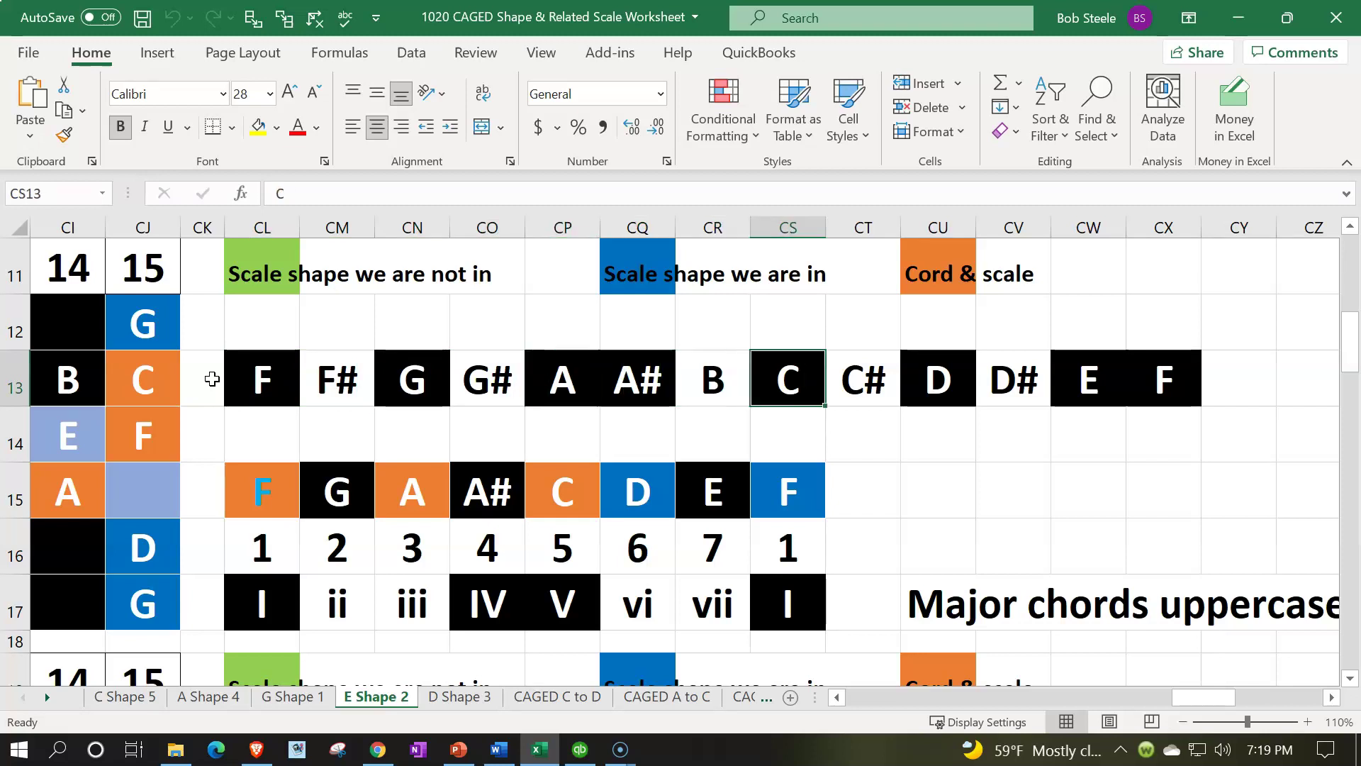
{"action": "key", "text": "Right"}
{"action": "key", "text": "Right"}
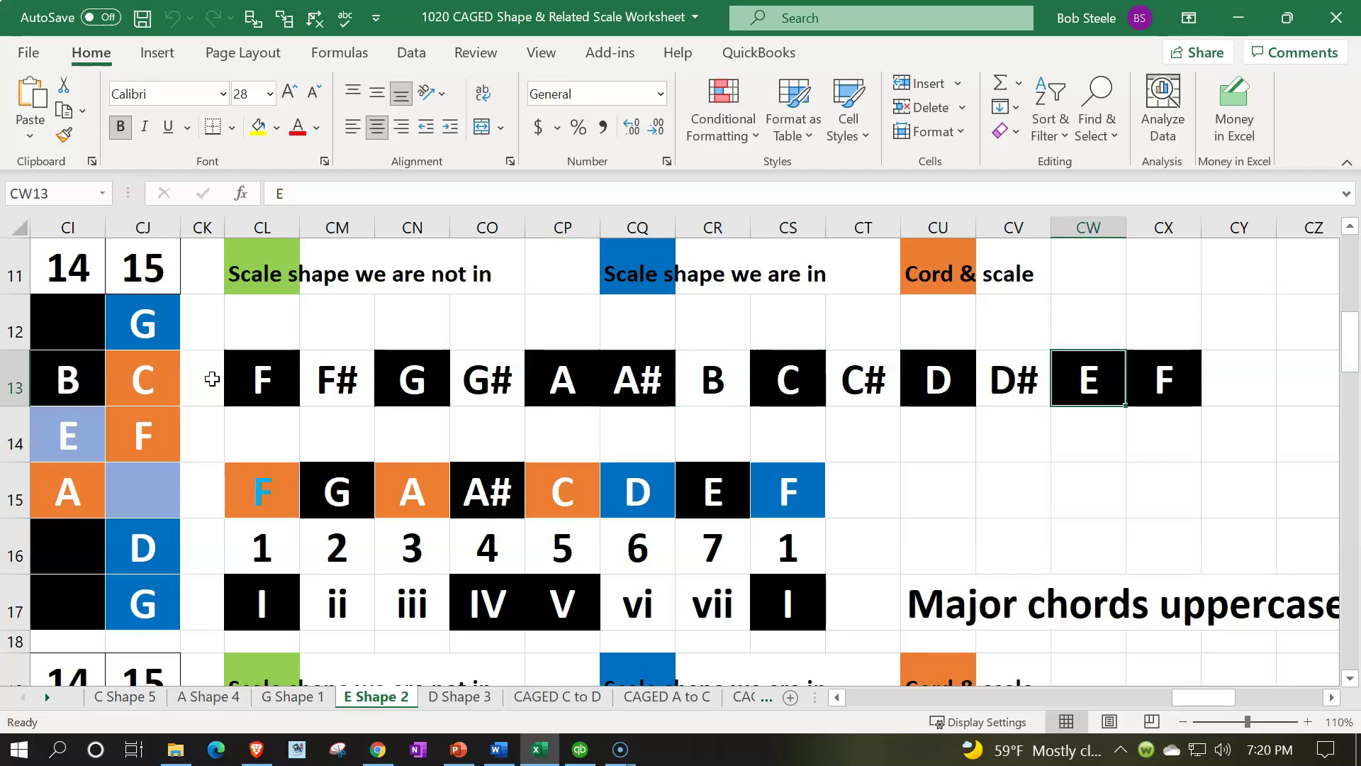
{"action": "key", "text": "Right"}
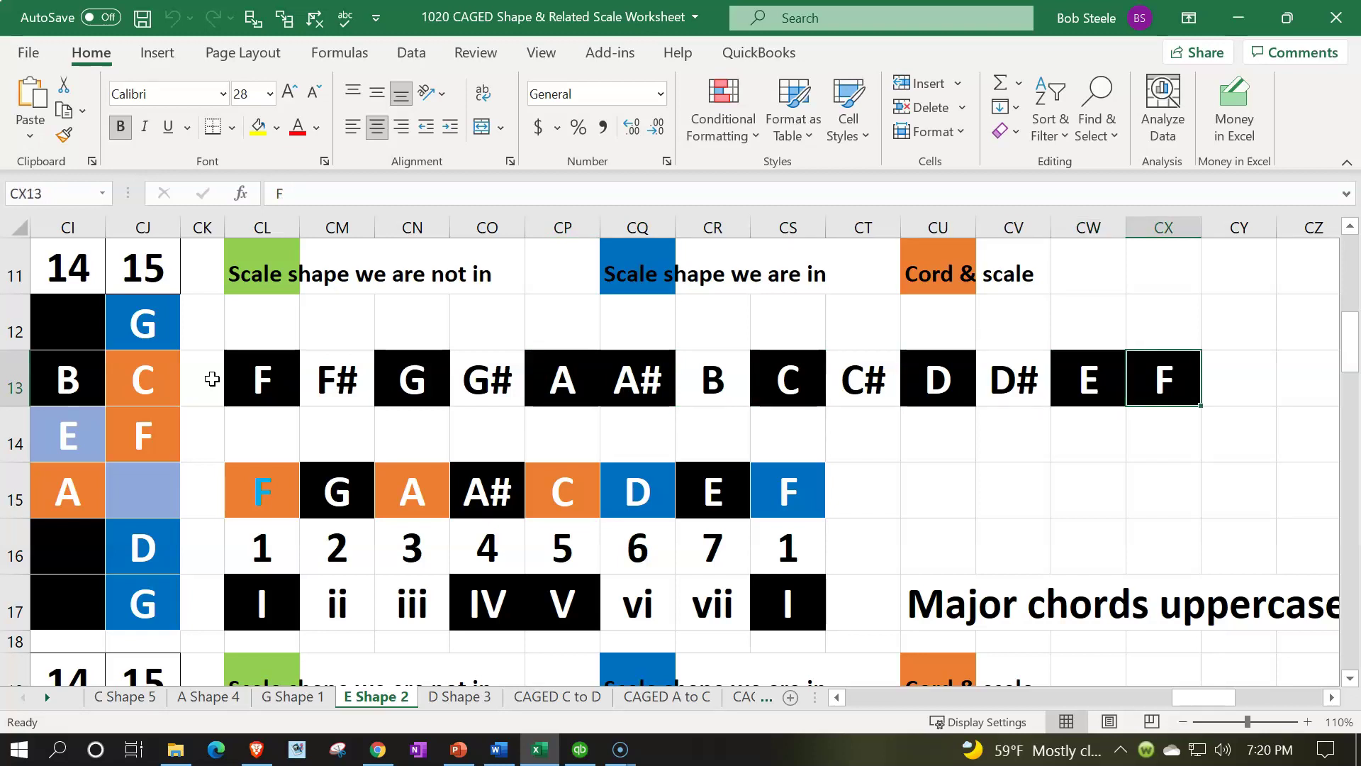
- Trace the F major scale in row 15 from CL15 to CS15, ending on the scale degree in CS16
{"action": "key", "text": "Down"}
{"action": "key", "text": "Down"}
{"action": "key", "text": "Left"}
{"action": "key", "text": "Left"}
{"action": "key", "text": "Left"}
{"action": "key", "text": "Left"}
{"action": "key", "text": "Left"}
{"action": "key", "text": "Left"}
{"action": "key", "text": "Left"}
{"action": "key", "text": "Left"}
{"action": "key", "text": "Left"}
{"action": "key", "text": "Left"}
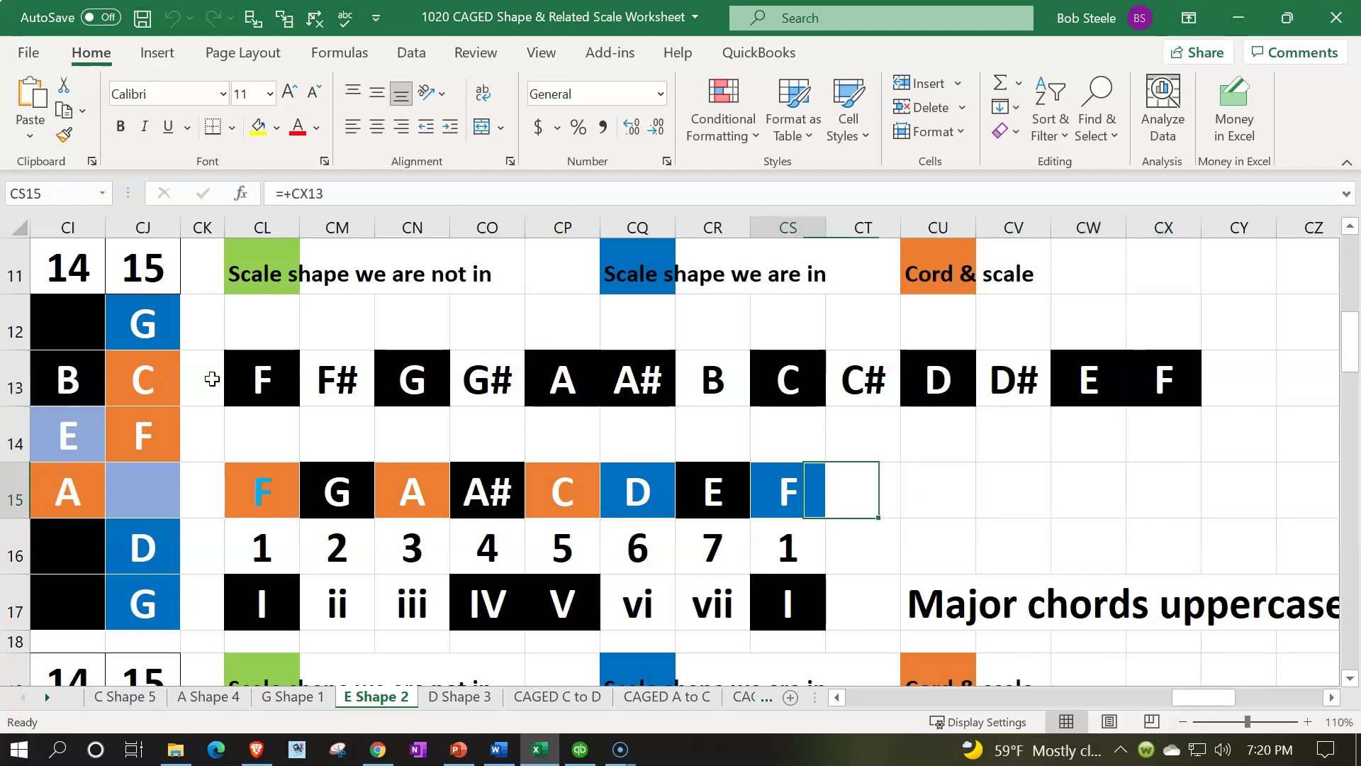
{"action": "key", "text": "Left"}
{"action": "key", "text": "Left"}
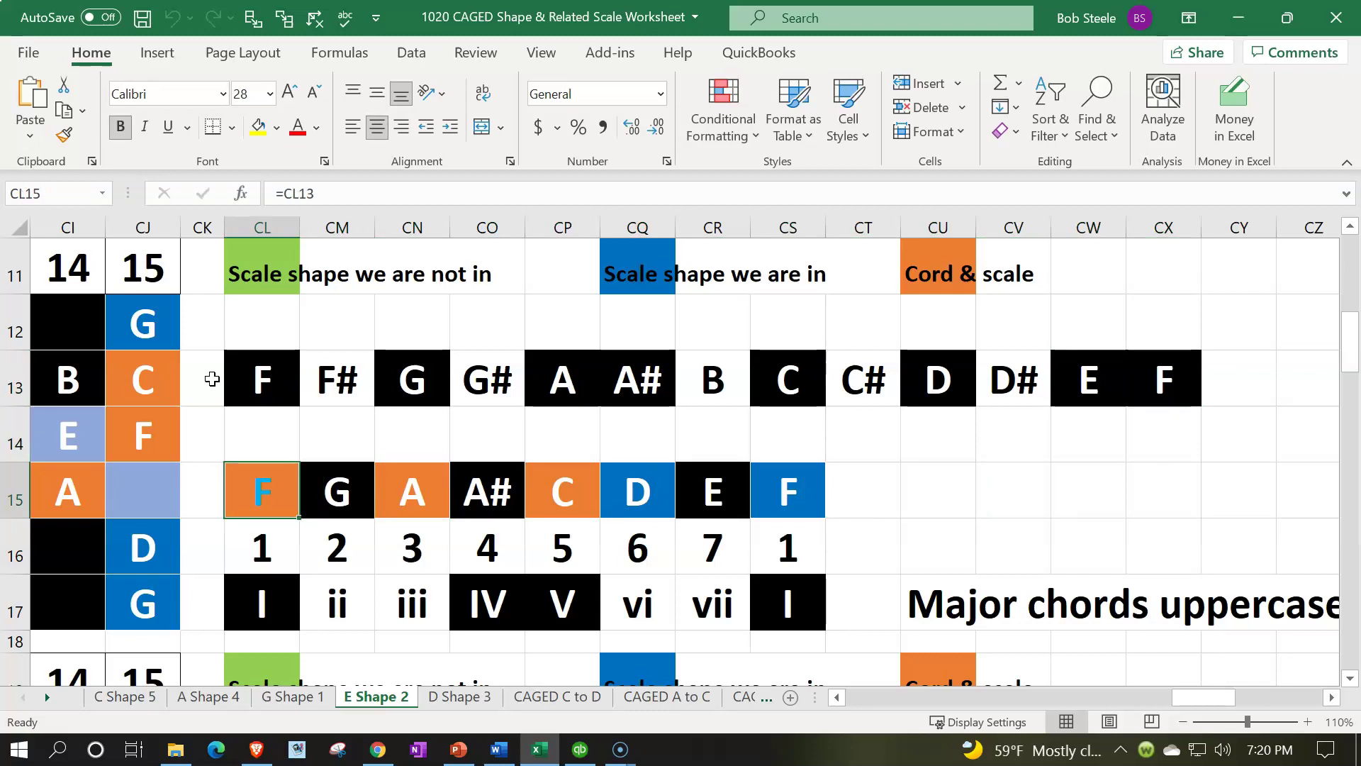
{"action": "key", "text": "Right"}
{"action": "key", "text": "Right"}
{"action": "key", "text": "Right"}
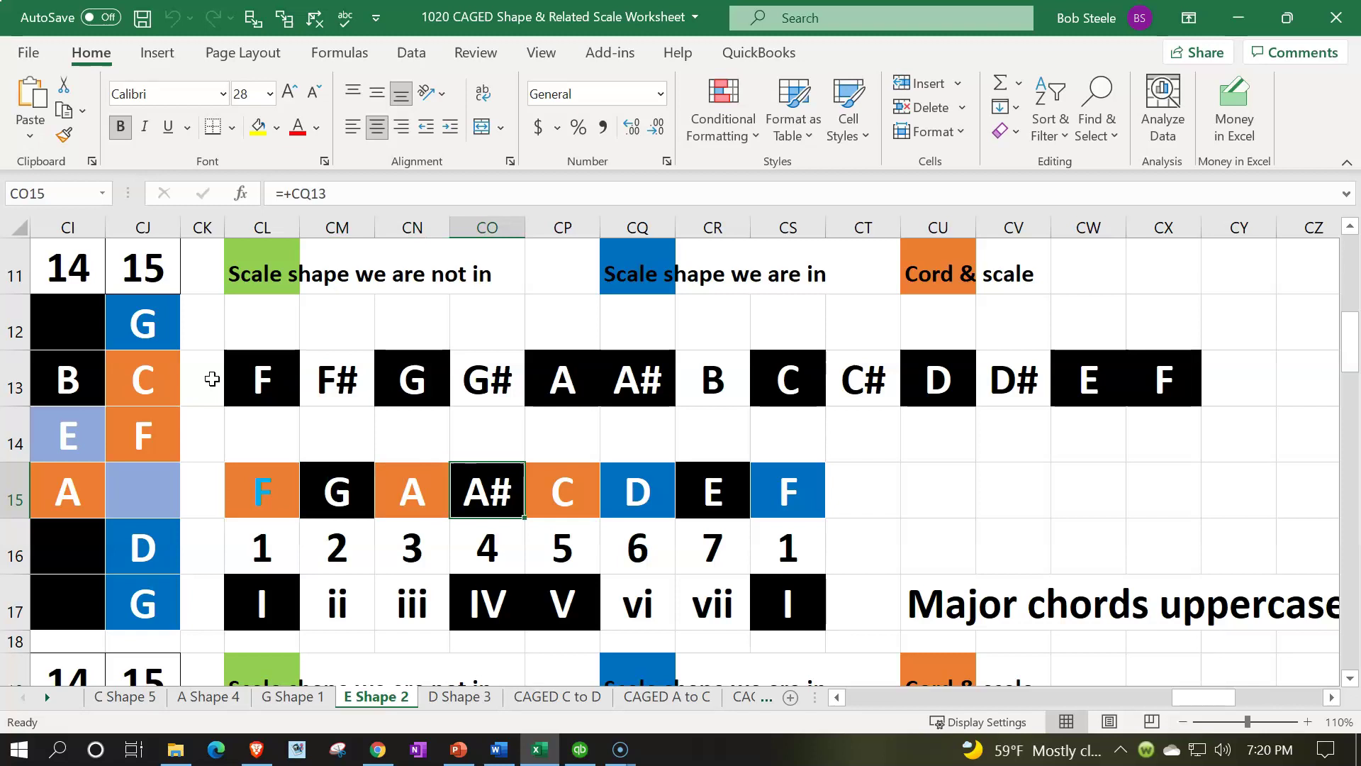
{"action": "key", "text": "Right"}
{"action": "key", "text": "Right"}
{"action": "key", "text": "Right"}
{"action": "key", "text": "Right"}
{"action": "key", "text": "Down"}
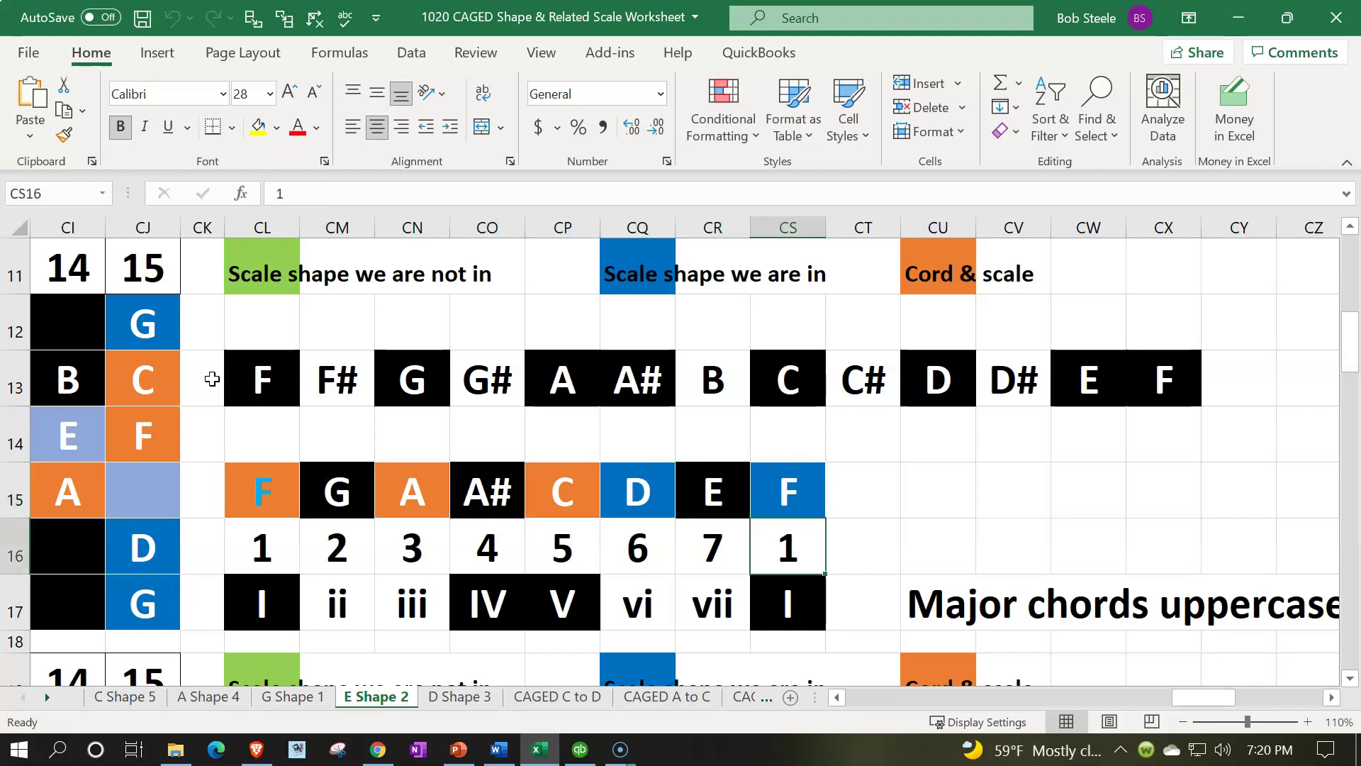
- Trace the scale degrees in row 16 back to 1 and select the root F in CL15
{"action": "key", "text": "Left"}
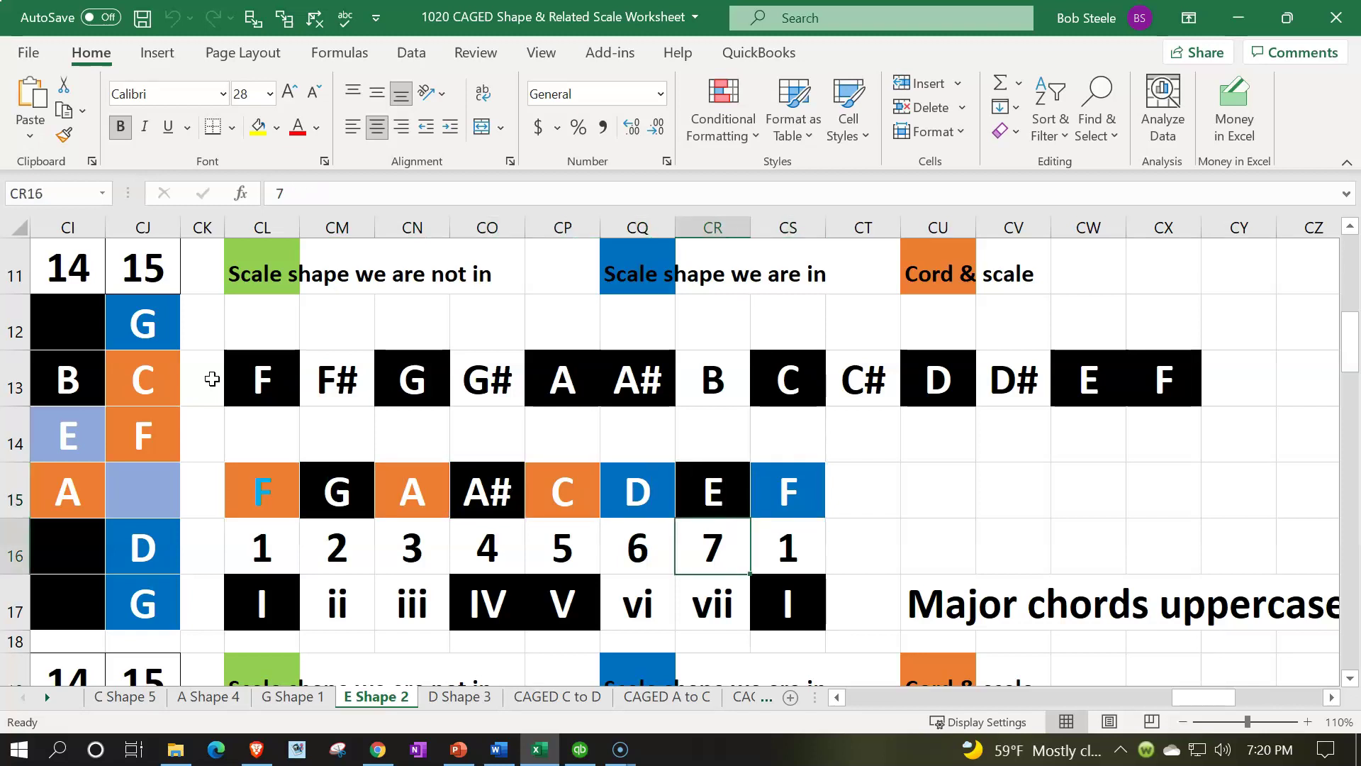
{"action": "key", "text": "Left"}
{"action": "key", "text": "Left"}
{"action": "key", "text": "Left"}
{"action": "key", "text": "Left"}
{"action": "key", "text": "Left"}
{"action": "key", "text": "Left"}
{"action": "key", "text": "Up"}
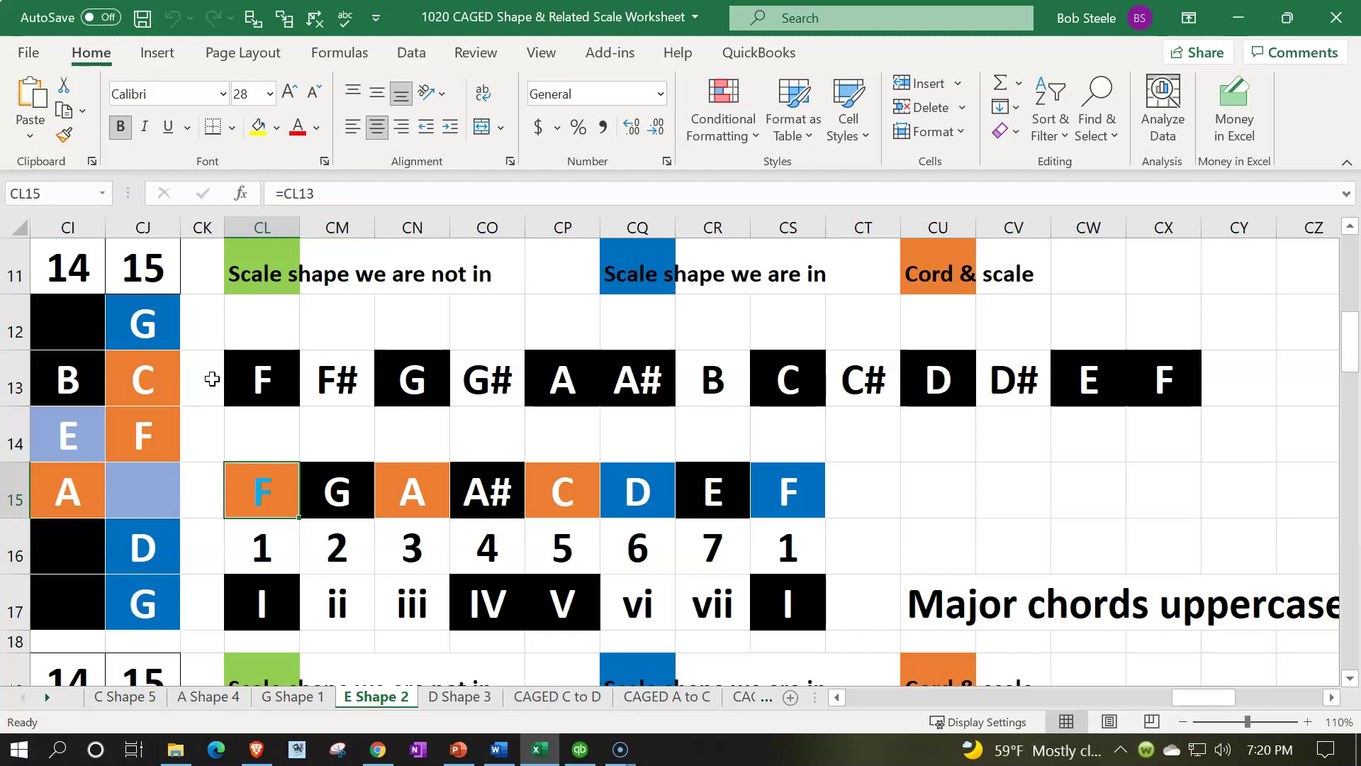
- Go back along row 15 to the P2E fretboard diagram and select the root F in BV12
{"action": "key", "text": "Left"}
{"action": "key", "text": "Left"}
{"action": "key", "text": "Left"}
{"action": "key", "text": "Left"}
{"action": "key", "text": "Left"}
{"action": "key", "text": "Left"}
{"action": "key", "text": "Left"}
{"action": "key", "text": "Left"}
{"action": "key", "text": "Left"}
{"action": "key", "text": "Left"}
{"action": "key", "text": "Left"}
{"action": "key", "text": "Left"}
{"action": "key", "text": "Left"}
{"action": "key", "text": "Left"}
{"action": "key", "text": "Left"}
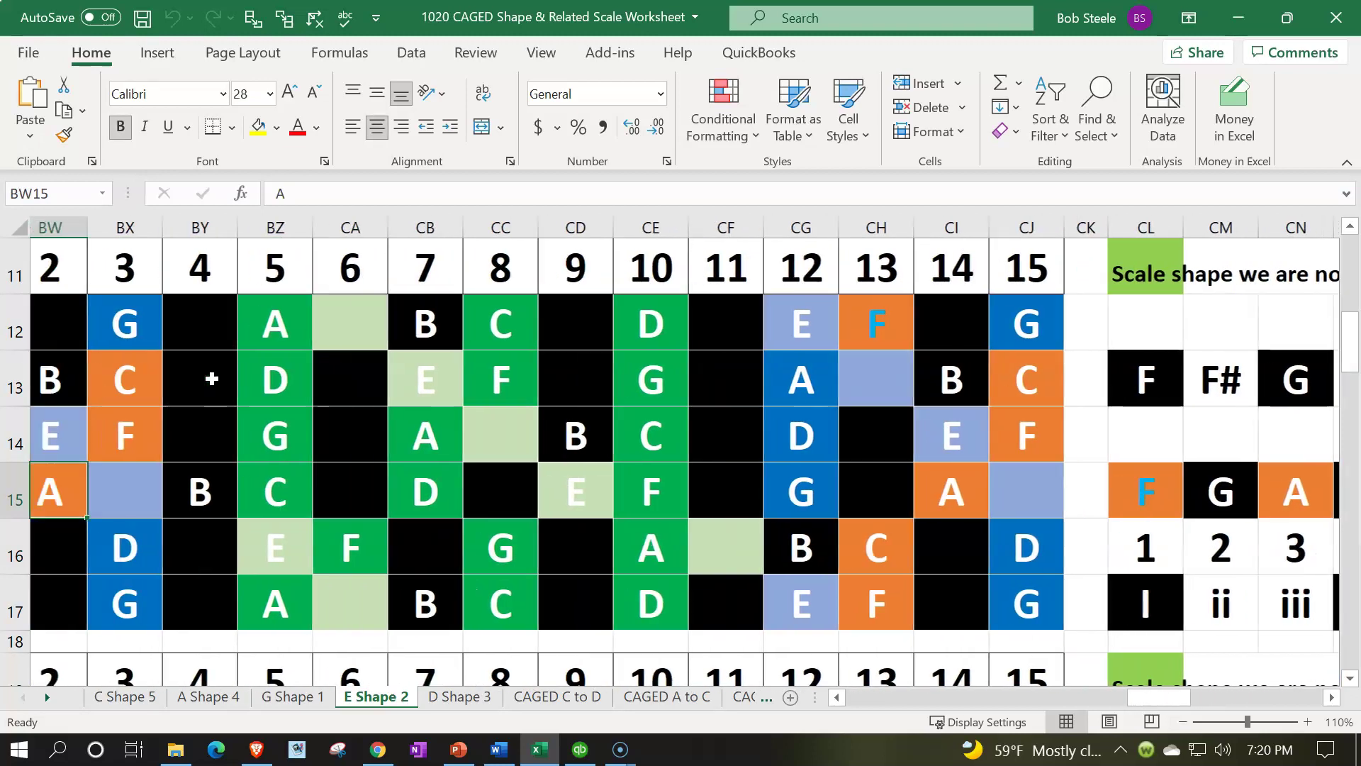
{"action": "key", "text": "Left"}
{"action": "key", "text": "Up"}
{"action": "key", "text": "Up"}
{"action": "key", "text": "Up"}
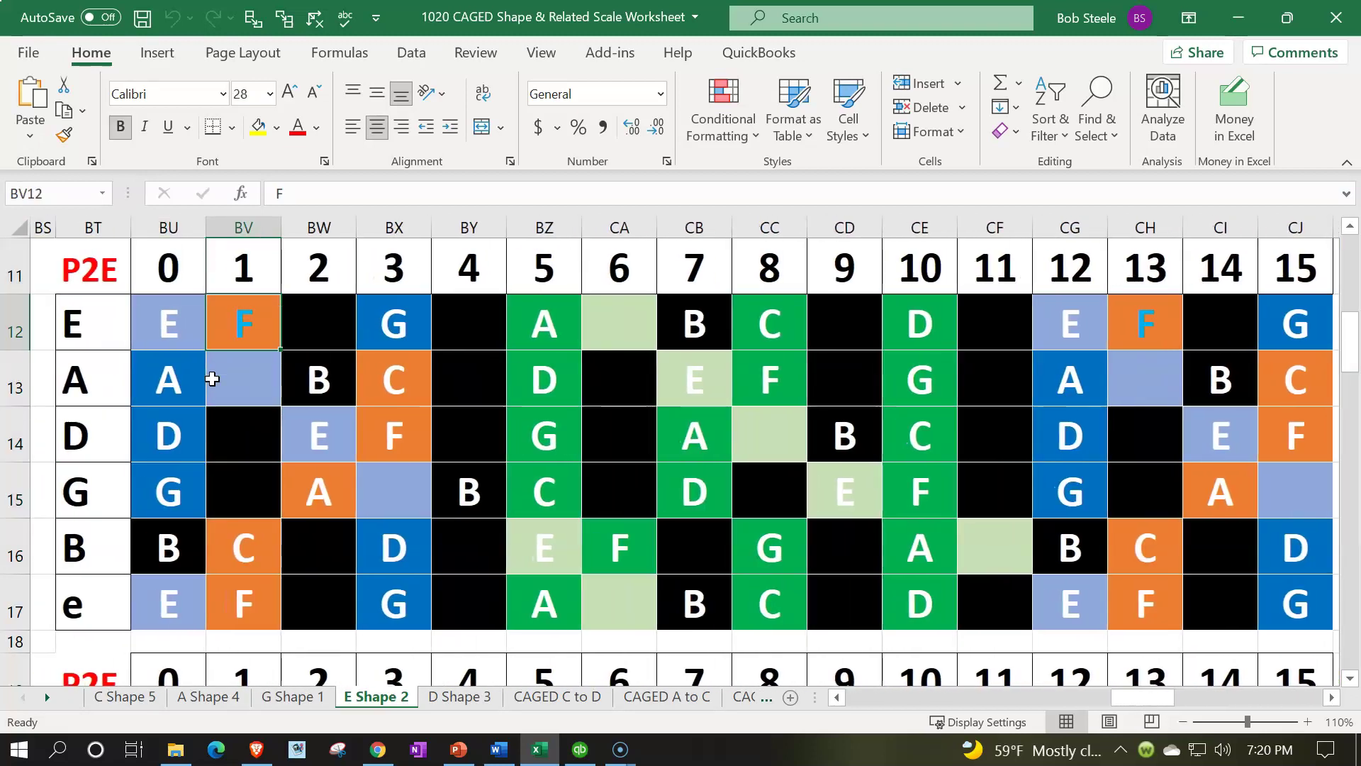
- Trace the F barre chord shape through BX13, BX14, BW15 and BV16, ending on F in BV17
{"action": "key", "text": "Right"}
{"action": "key", "text": "Right"}
{"action": "key", "text": "Down"}
{"action": "key", "text": "Down"}
{"action": "key", "text": "Left"}
{"action": "key", "text": "Down"}
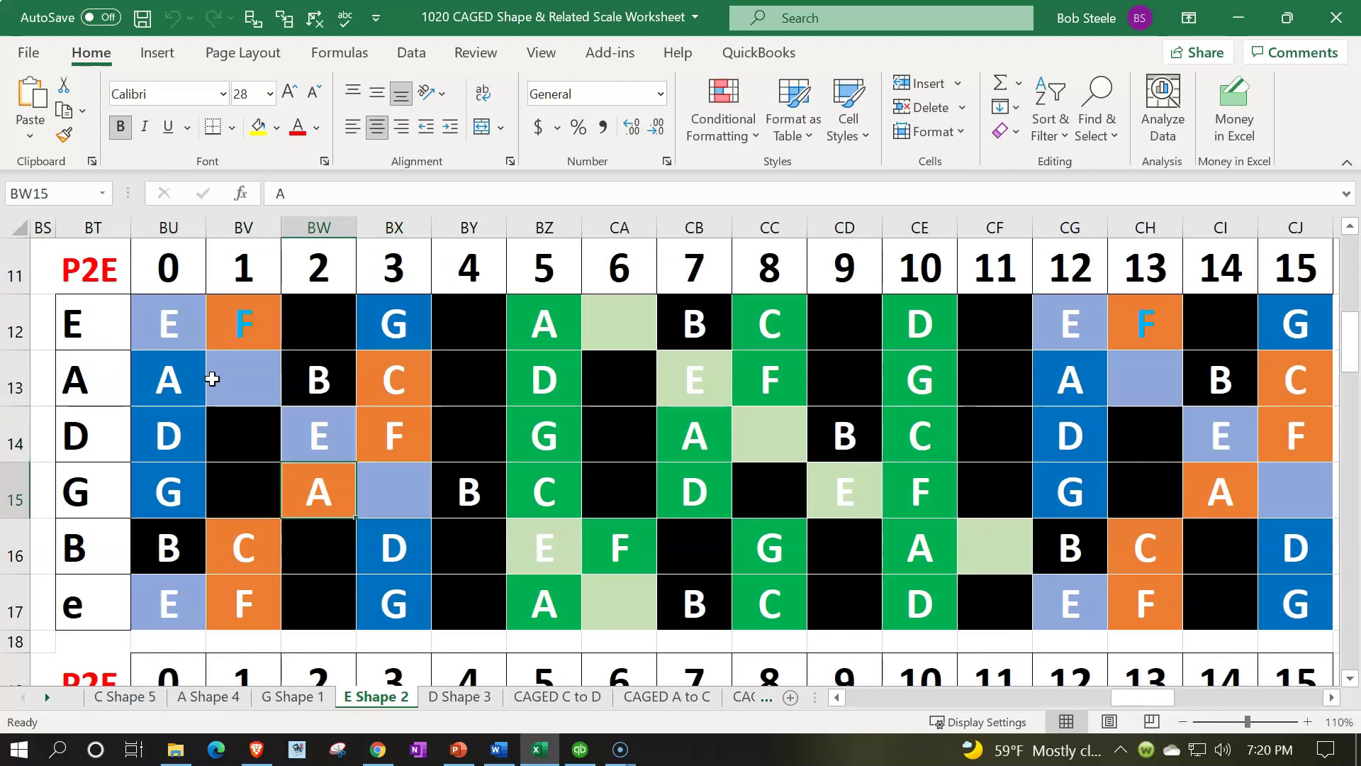
{"action": "key", "text": "Left"}
{"action": "key", "text": "Down"}
{"action": "key", "text": "Down"}
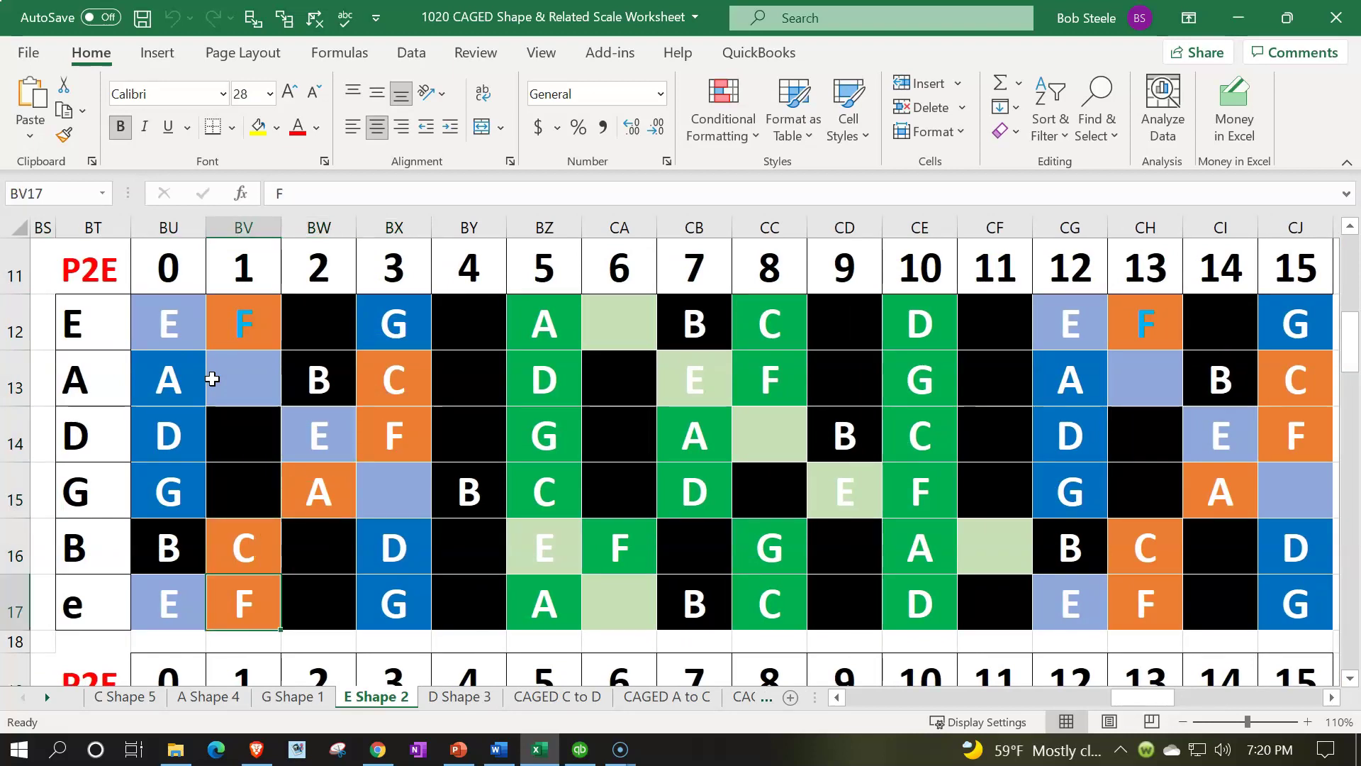
{"action": "key", "text": "Up"}
{"action": "key", "text": "Down"}
- Move along row 17 to the chord numerals and select I in CL17
{"action": "key", "text": "Right"}
{"action": "key", "text": "Right"}
{"action": "key", "text": "Right"}
{"action": "key", "text": "Right"}
{"action": "key", "text": "Right"}
{"action": "key", "text": "Right"}
{"action": "key", "text": "Right"}
{"action": "key", "text": "Right"}
{"action": "key", "text": "Right"}
{"action": "key", "text": "Right"}
{"action": "key", "text": "Right"}
{"action": "key", "text": "Right"}
{"action": "key", "text": "Right"}
{"action": "key", "text": "Right"}
{"action": "key", "text": "Right"}
{"action": "key", "text": "Right"}
{"action": "key", "text": "Right"}
{"action": "key", "text": "Right"}
{"action": "key", "text": "Right"}
{"action": "key", "text": "Right"}
{"action": "key", "text": "Right"}
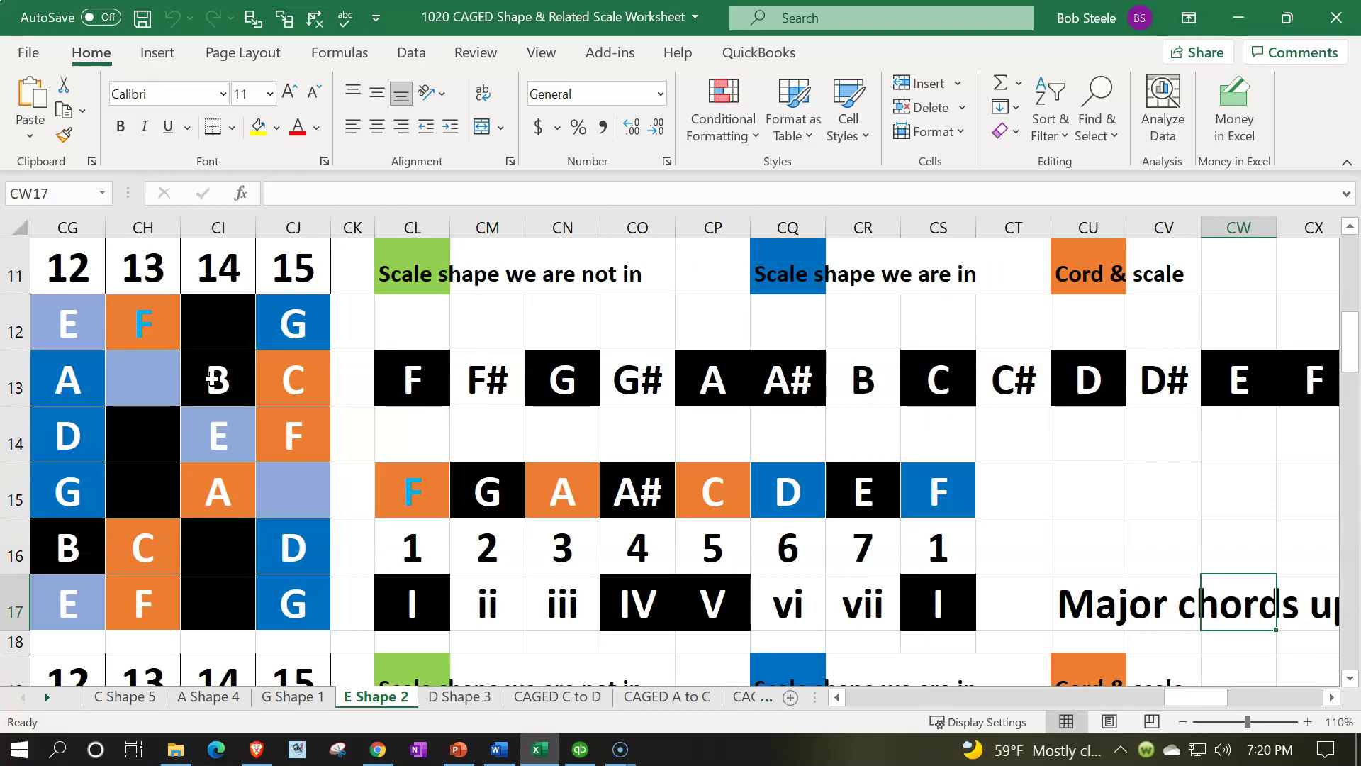
{"action": "key", "text": "Left"}
{"action": "key", "text": "Left"}
{"action": "key", "text": "Left"}
{"action": "key", "text": "Left"}
{"action": "key", "text": "Left"}
{"action": "key", "text": "Left"}
{"action": "key", "text": "Left"}
{"action": "key", "text": "Left"}
{"action": "key", "text": "Left"}
{"action": "key", "text": "Left"}
{"action": "key", "text": "Left"}
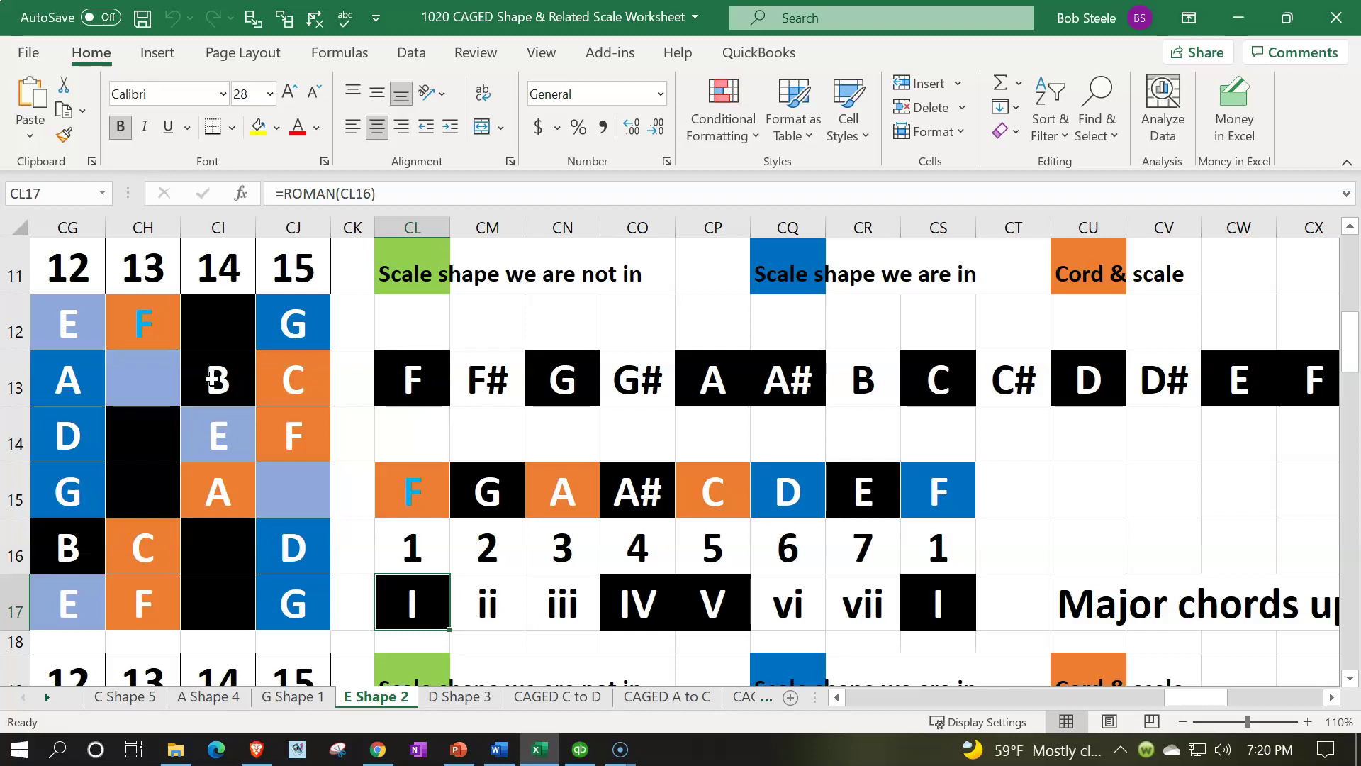
- Step through the F major chord numerals in row 17 from ii to vii in CR17
{"action": "key", "text": "Right"}
{"action": "key", "text": "Right"}
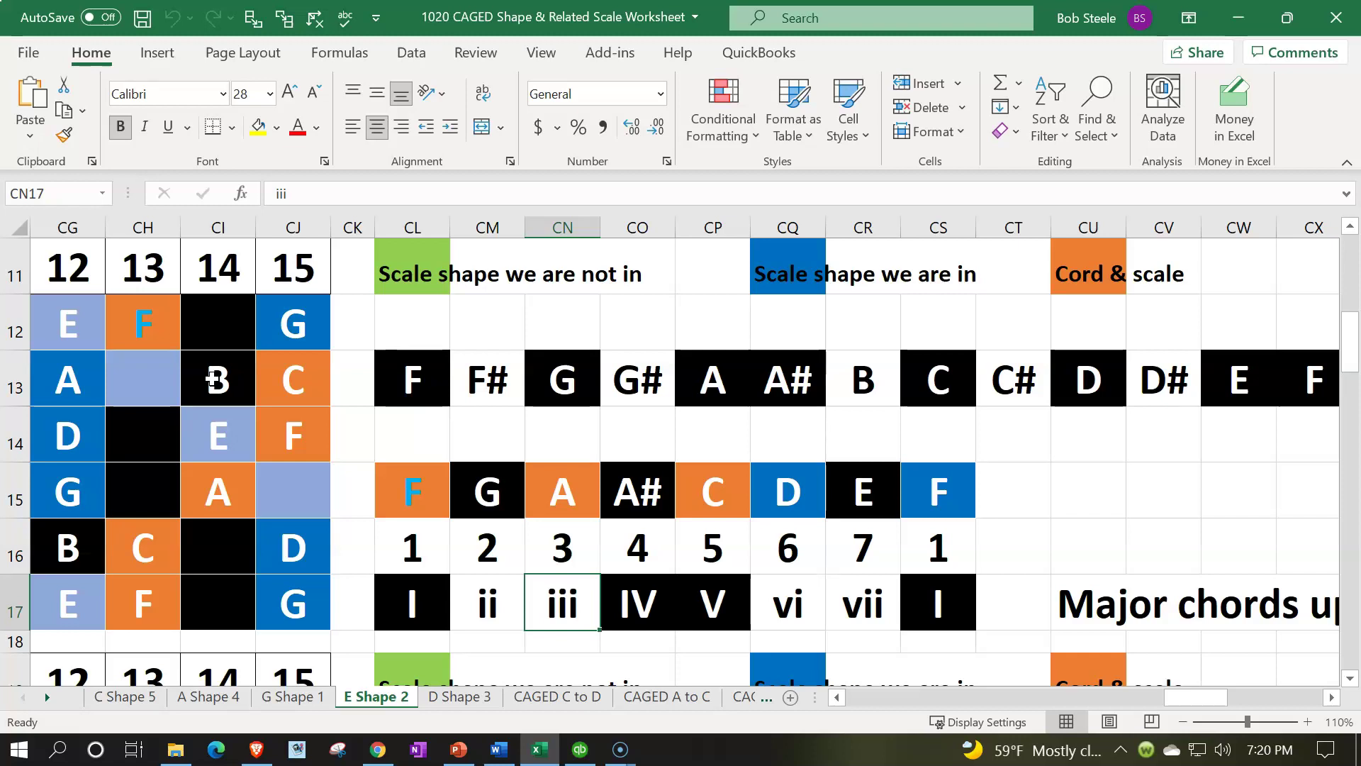
{"action": "key", "text": "Right"}
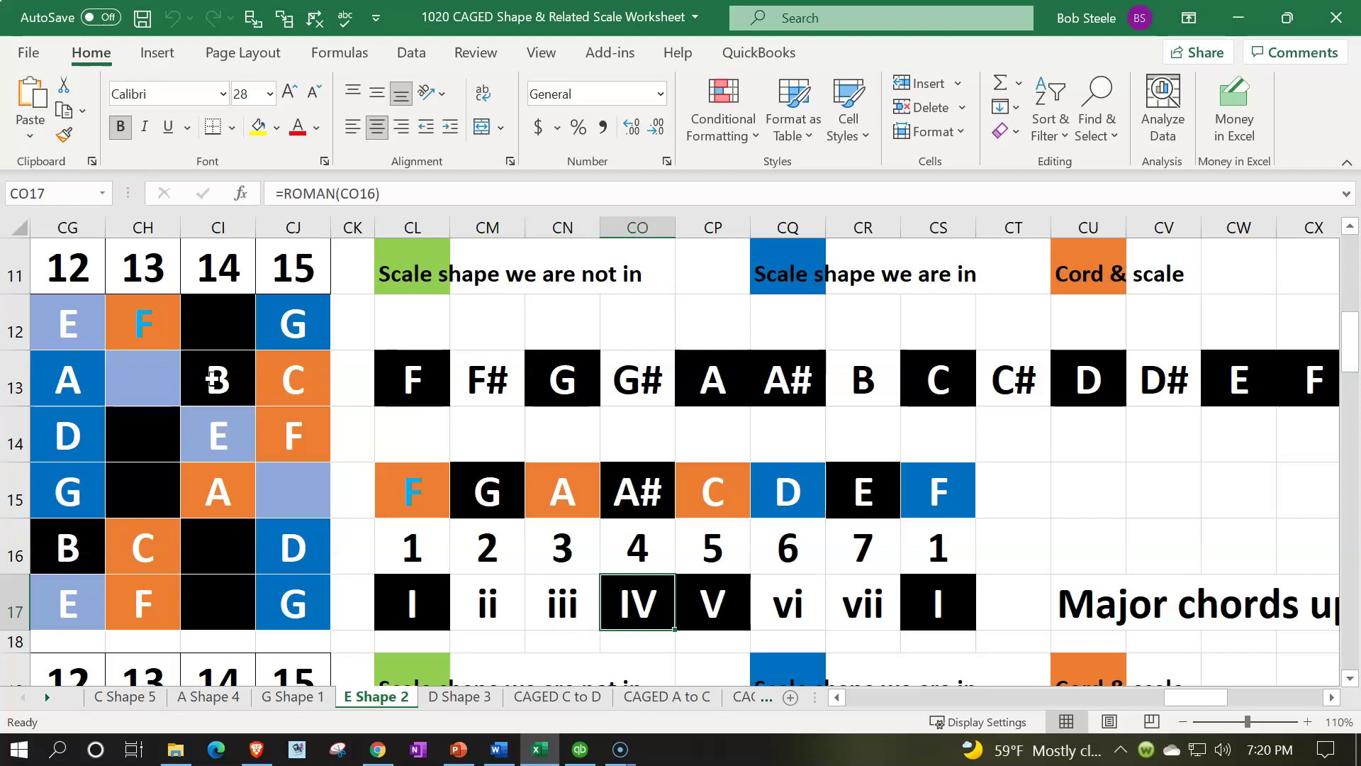
{"action": "key", "text": "Right"}
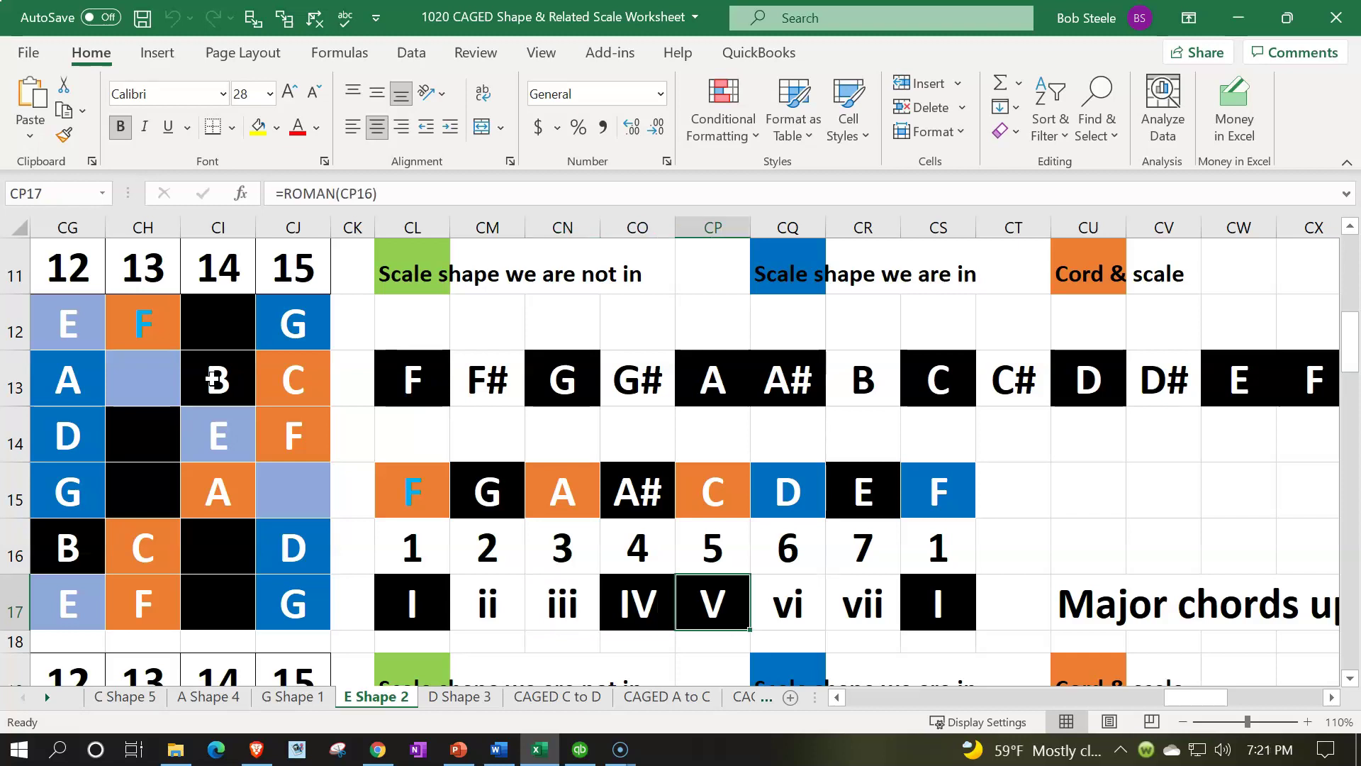
{"action": "key", "text": "Right"}
{"action": "key", "text": "Right"}
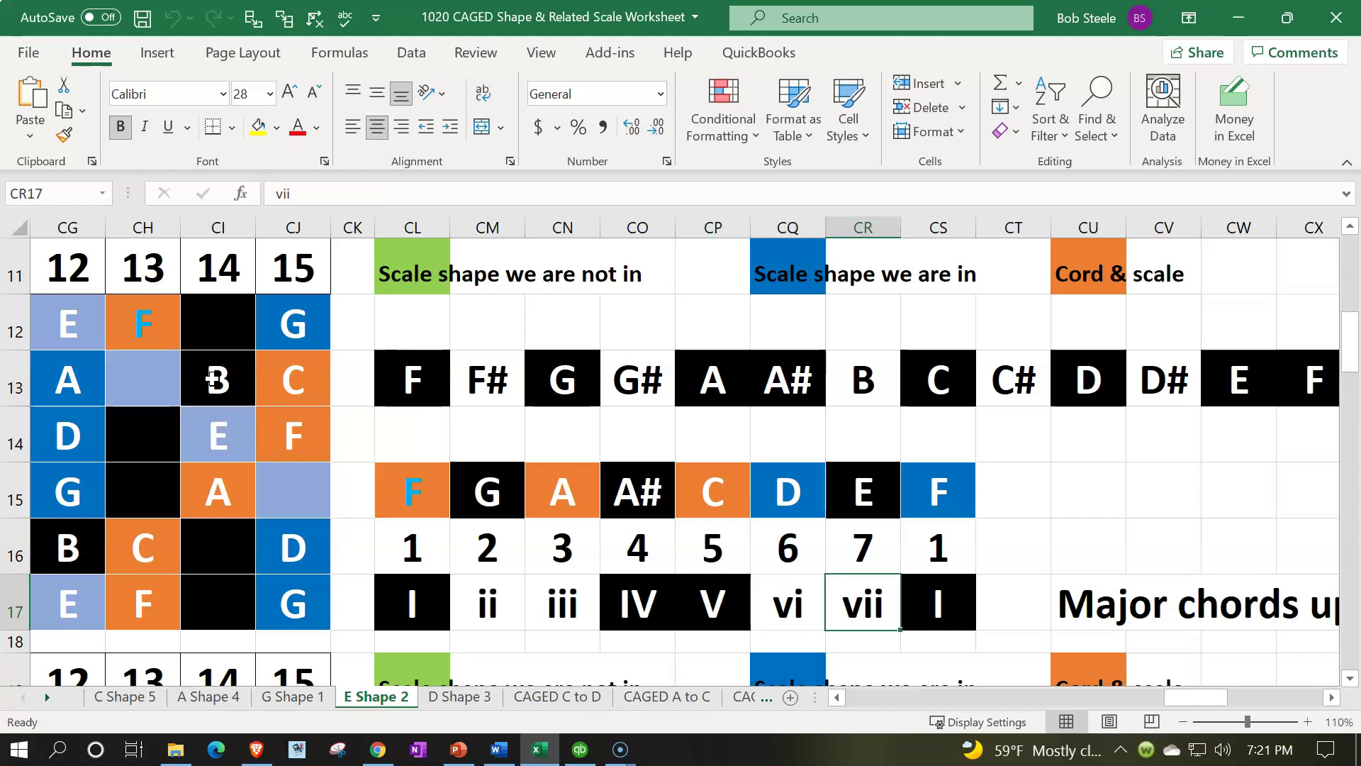
- Return to I in CL17 and point out the major chords IV in CO17 and V in CP17
{"action": "key", "text": "Left"}
{"action": "key", "text": "Left"}
{"action": "key", "text": "Left"}
{"action": "key", "text": "Left"}
{"action": "key", "text": "Left"}
{"action": "key", "text": "Left"}
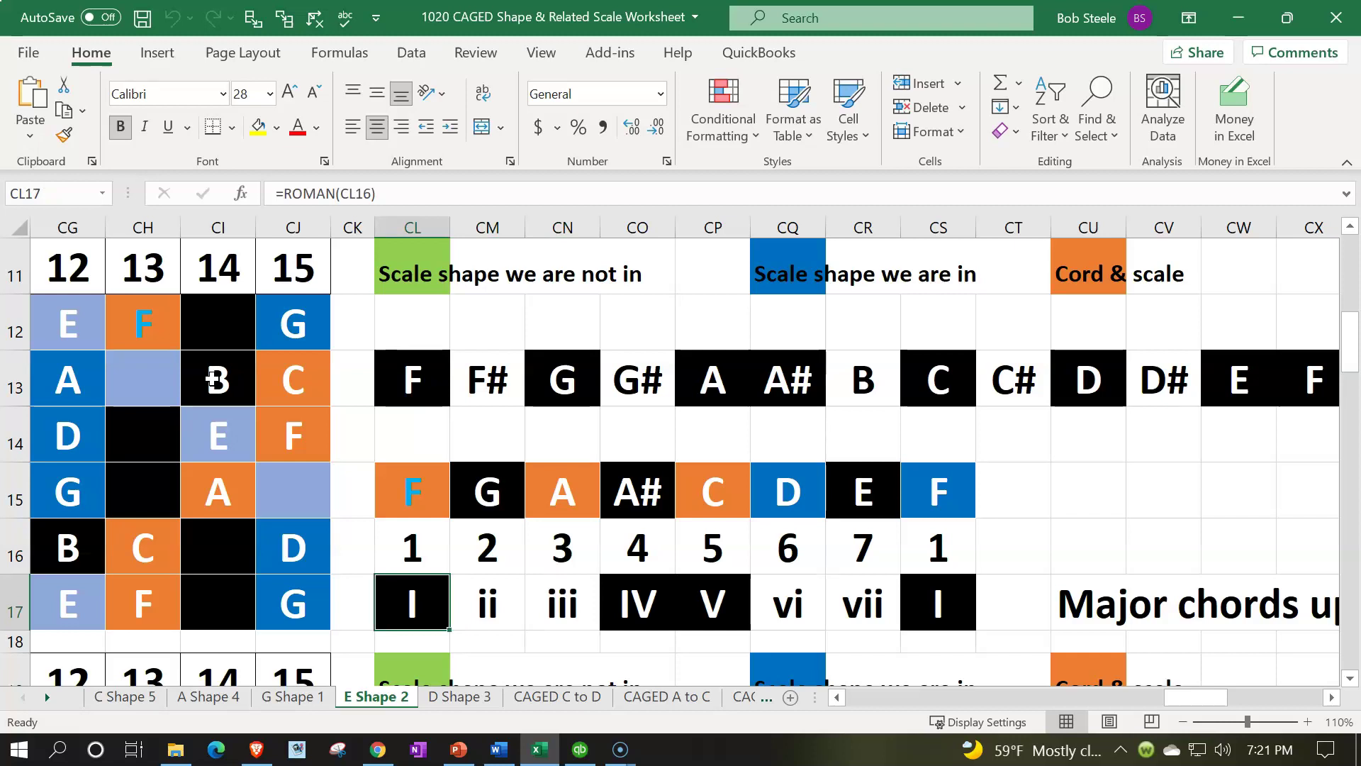
{"action": "key", "text": "Right"}
{"action": "key", "text": "Right"}
{"action": "key", "text": "Right"}
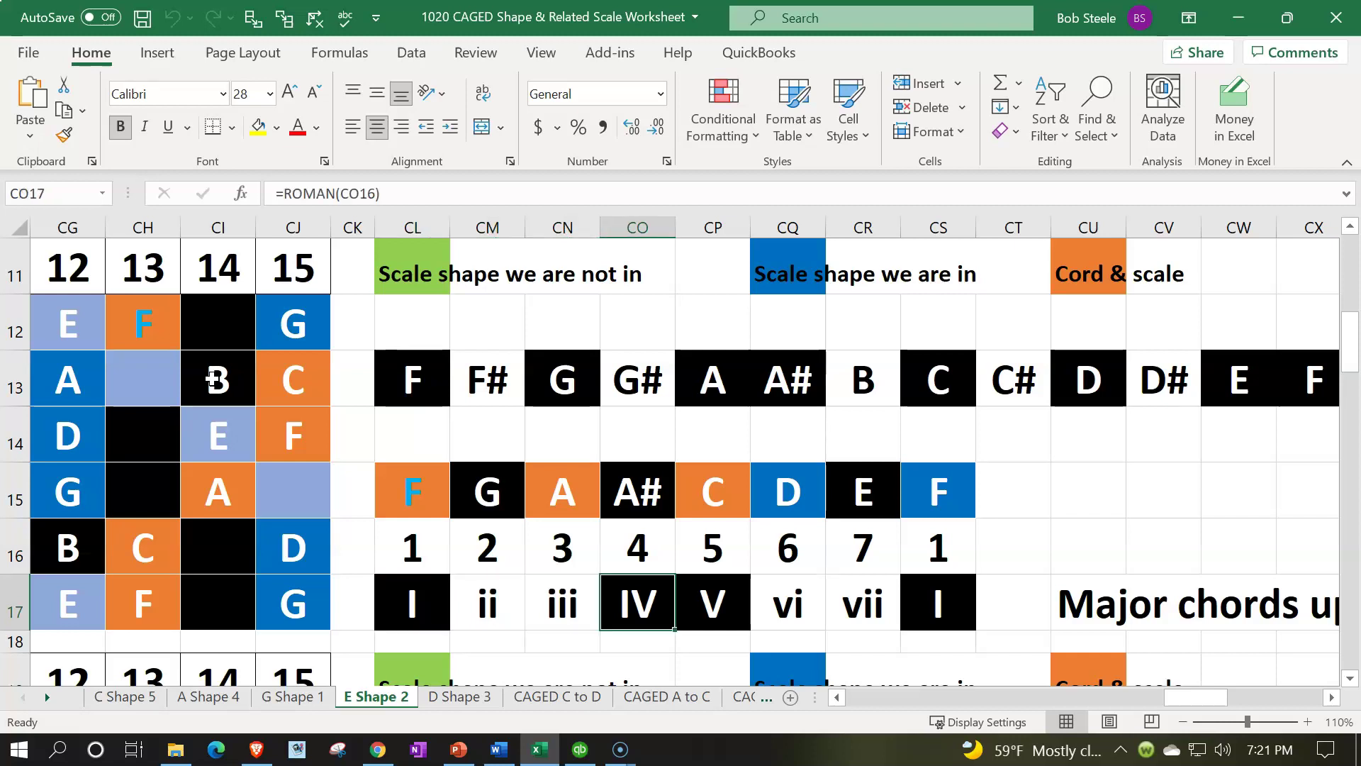
{"action": "key", "text": "Right"}
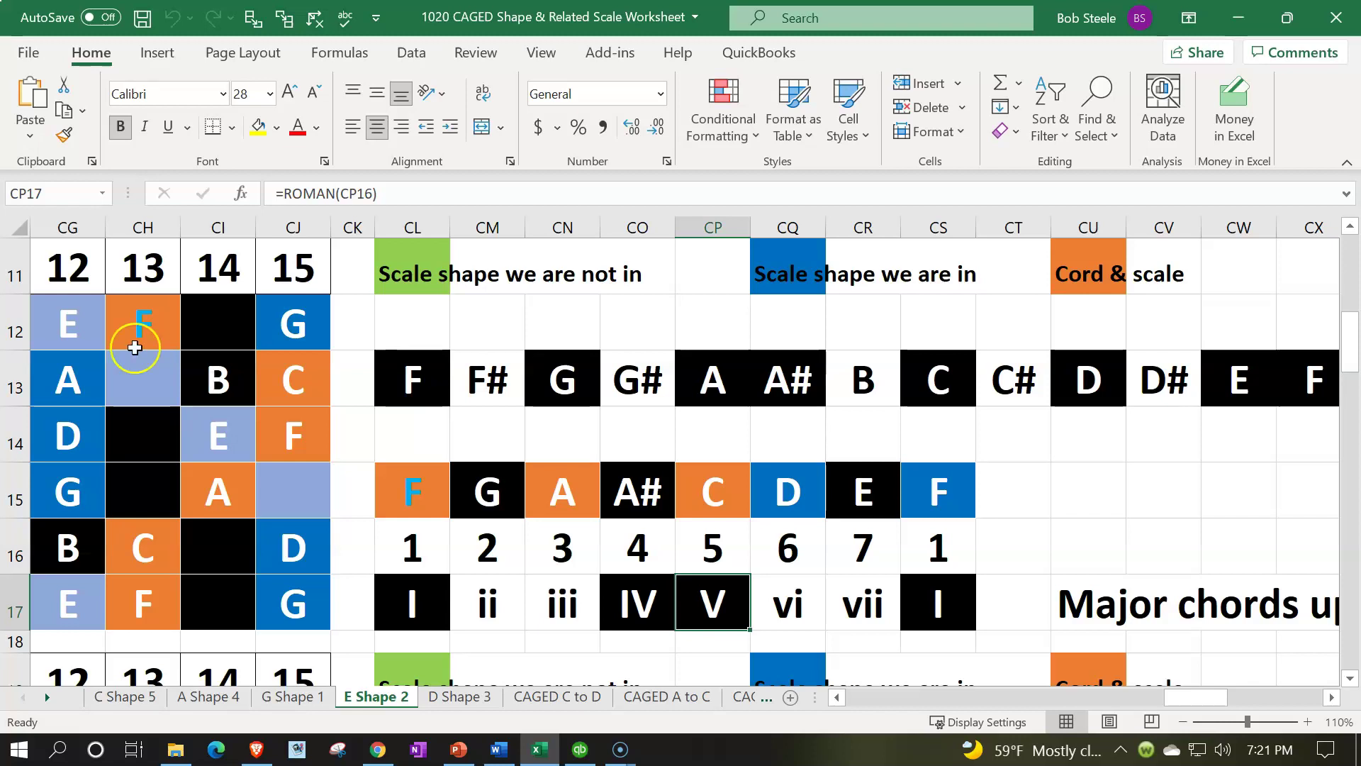
- Select F in CL15, follow its column down to numeral I, and step along the numerals to V in CP17
{"action": "left_click", "coordinate": [390, 504]}
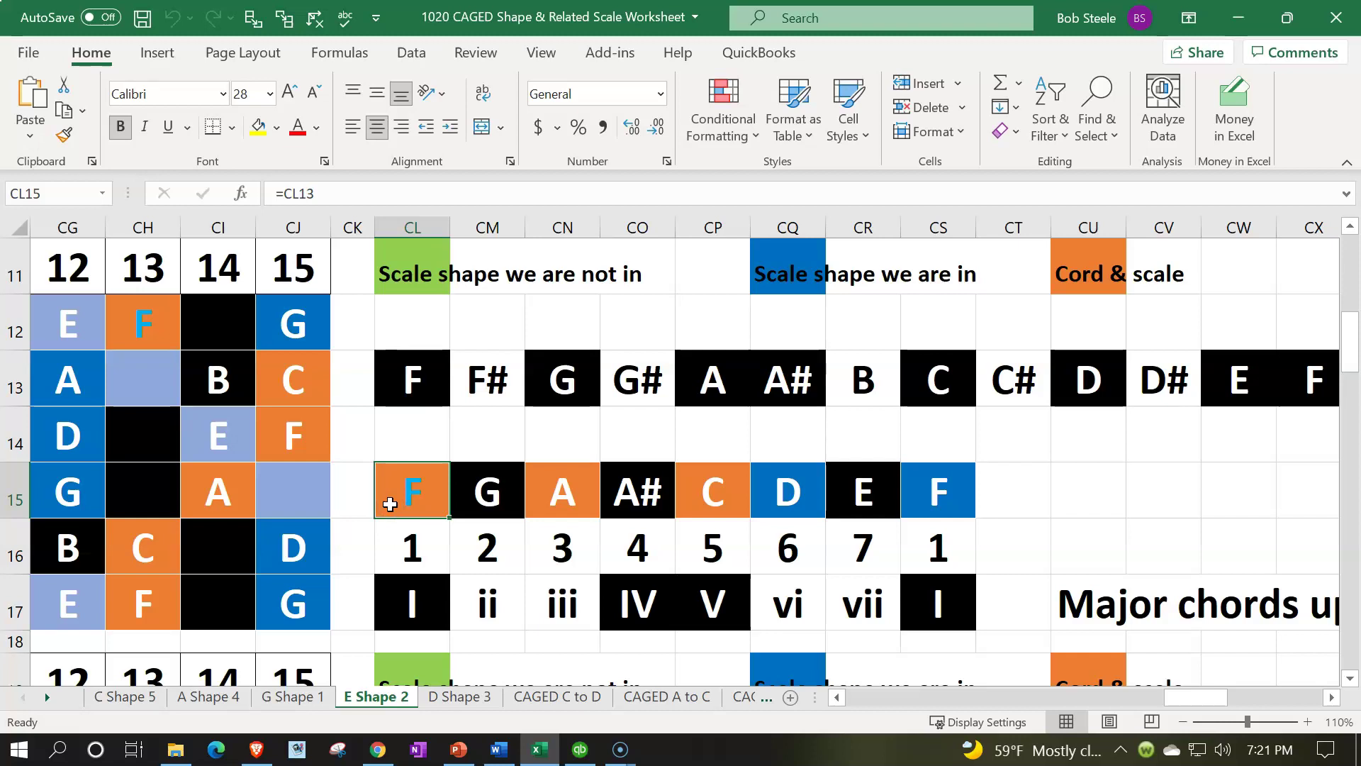
{"action": "key", "text": "Down"}
{"action": "key", "text": "Down"}
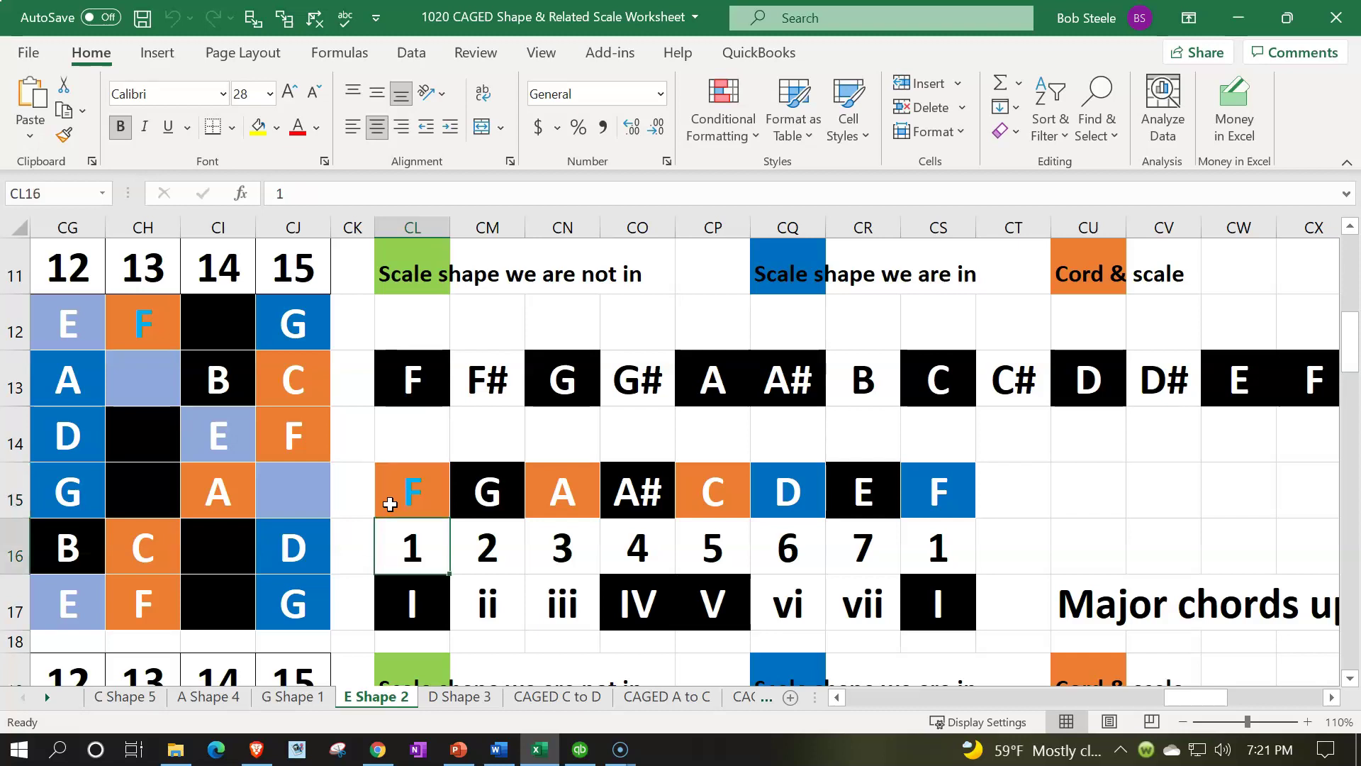
{"action": "key", "text": "Right"}
{"action": "key", "text": "Right"}
{"action": "key", "text": "Right"}
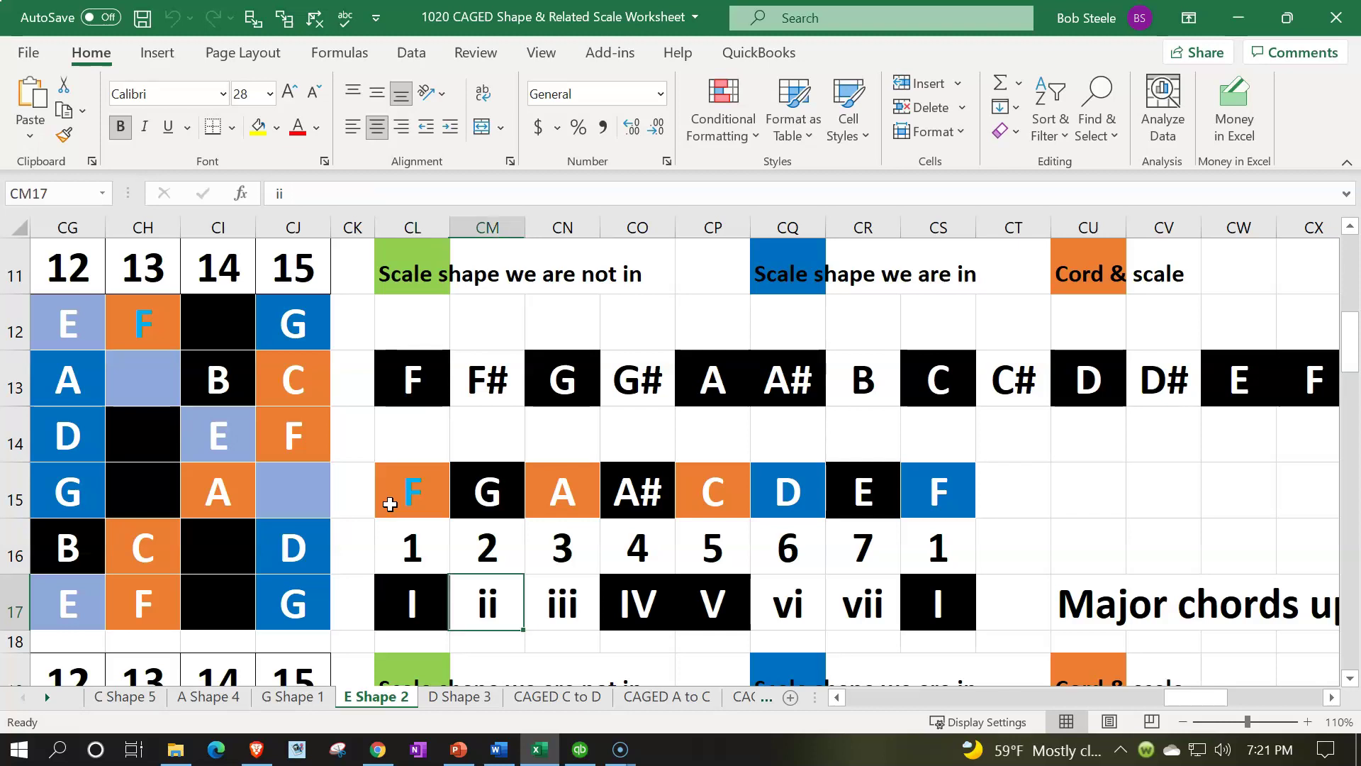
{"action": "key", "text": "Right"}
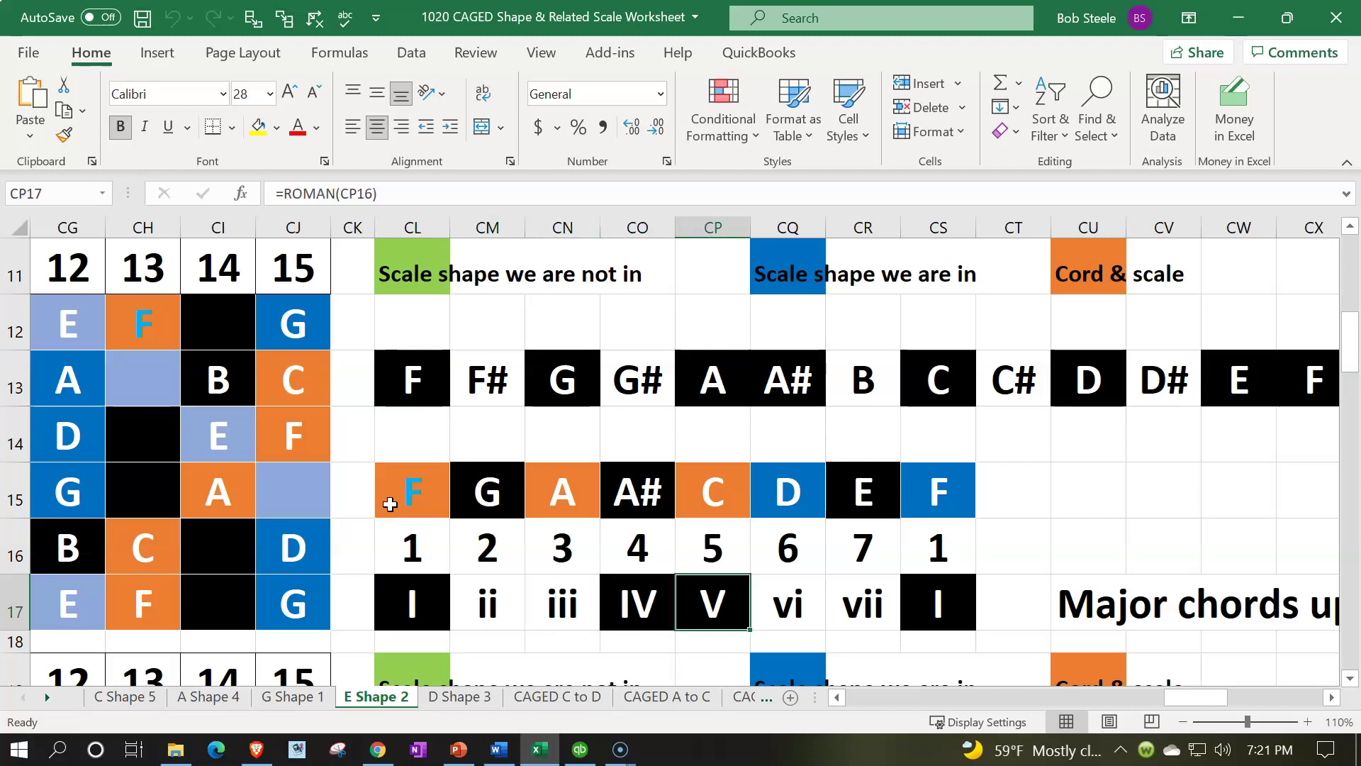
- Go back along row 17 to BS17, bringing the full P2E diagram starting in column BT into view
{"action": "key", "text": "Left"}
{"action": "key", "text": "Left"}
{"action": "key", "text": "Left"}
{"action": "key", "text": "Left"}
{"action": "key", "text": "Left"}
{"action": "key", "text": "Left"}
{"action": "key", "text": "Left"}
{"action": "key", "text": "Left"}
{"action": "key", "text": "Left"}
{"action": "key", "text": "Left"}
{"action": "key", "text": "Left"}
{"action": "key", "text": "Left"}
{"action": "key", "text": "Left"}
{"action": "key", "text": "Left"}
{"action": "key", "text": "Left"}
{"action": "key", "text": "Left"}
{"action": "key", "text": "Left"}
{"action": "key", "text": "Left"}
{"action": "key", "text": "Left"}
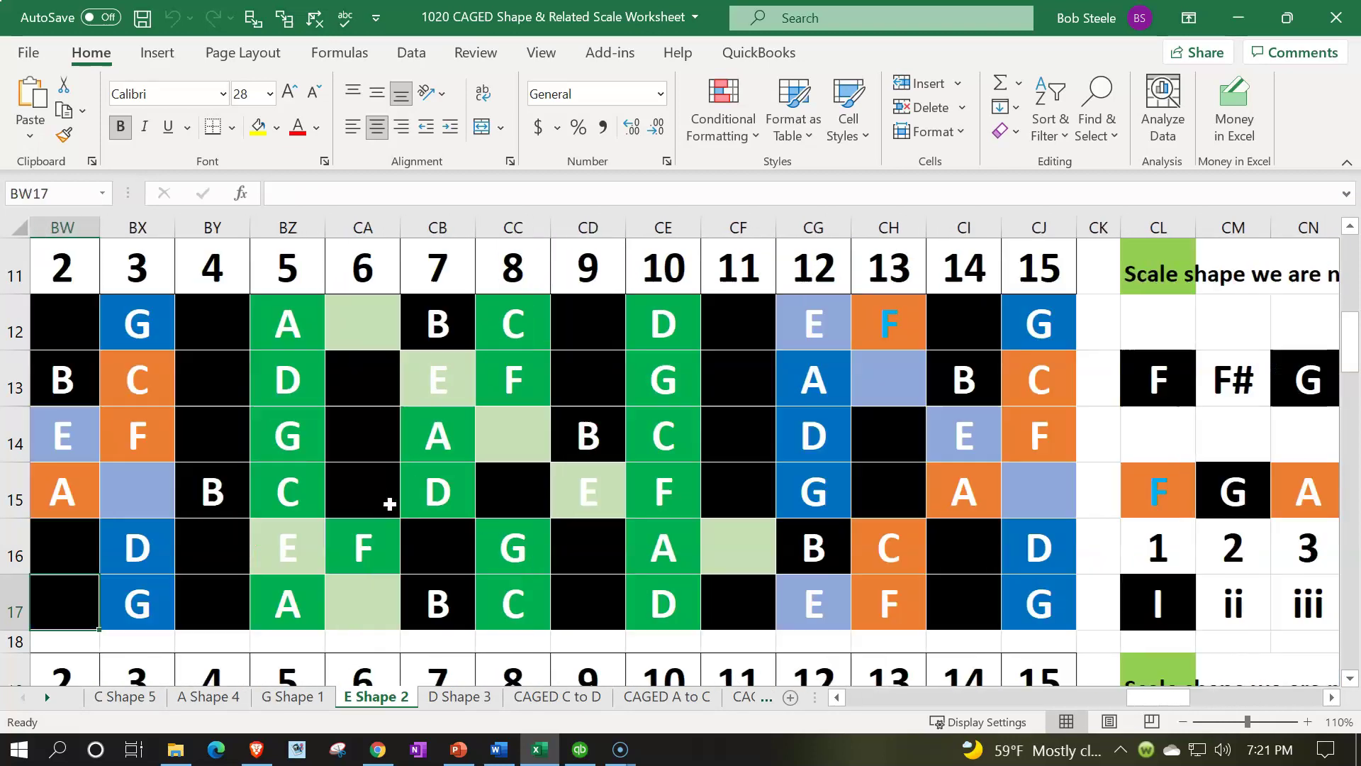
{"action": "key", "text": "Left"}
{"action": "key", "text": "Left"}
{"action": "key", "text": "Left"}
{"action": "key", "text": "Left"}
- Browse the P2E diagrams in rows 19 to 33 for the next chord roots, and return to the F diagram
{"action": "scroll", "coordinate": [391, 509], "scroll_direction": "down", "scroll_amount": 2}
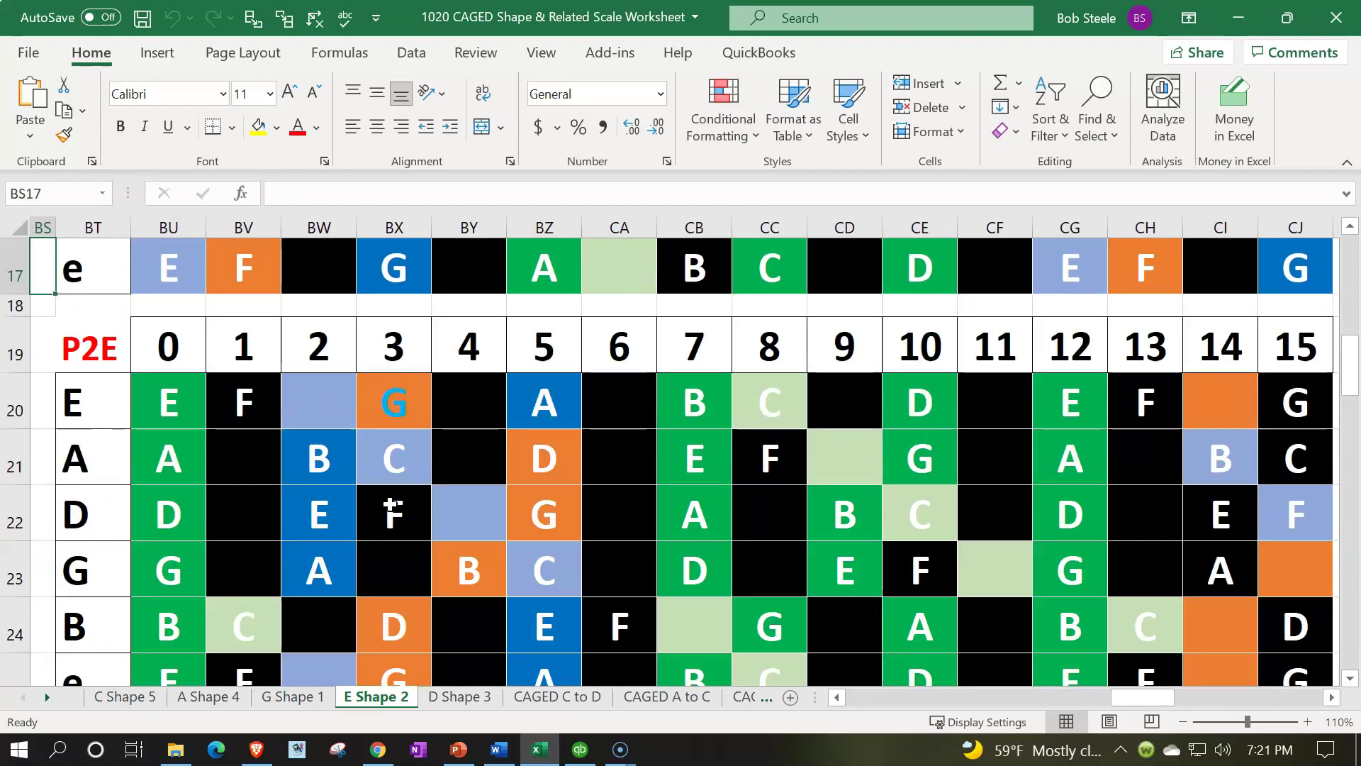
{"action": "scroll", "coordinate": [391, 509], "scroll_direction": "down", "scroll_amount": 4}
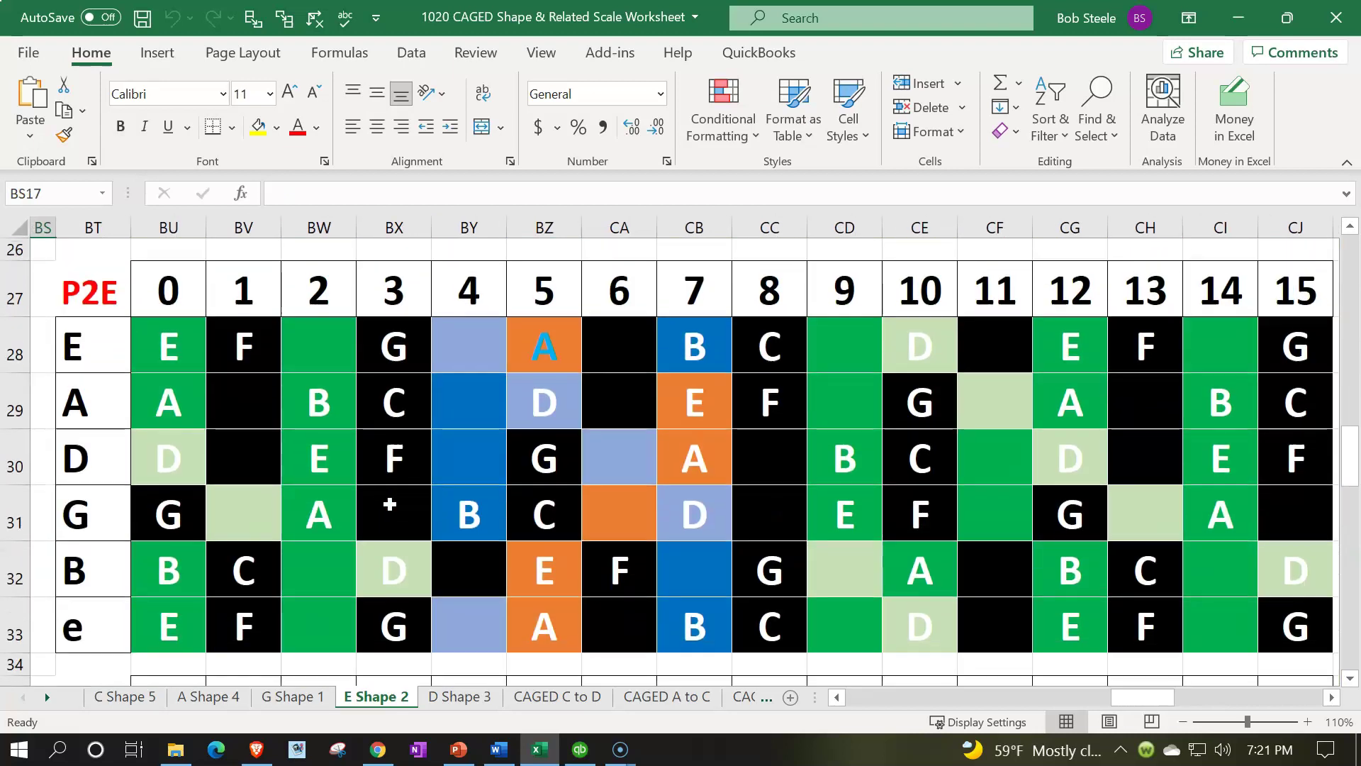
{"action": "scroll", "coordinate": [392, 502], "scroll_direction": "up", "scroll_amount": 3}
{"action": "scroll", "coordinate": [391, 502], "scroll_direction": "up", "scroll_amount": 3}
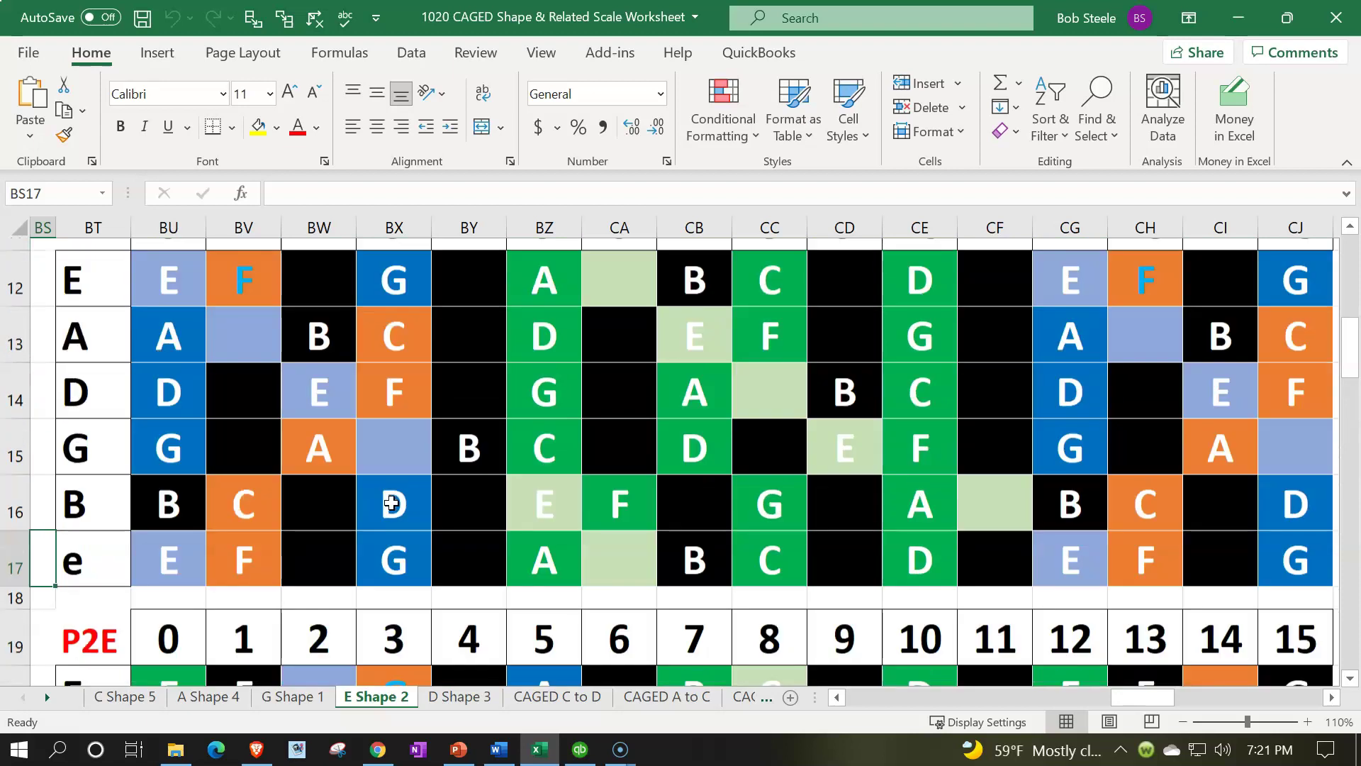